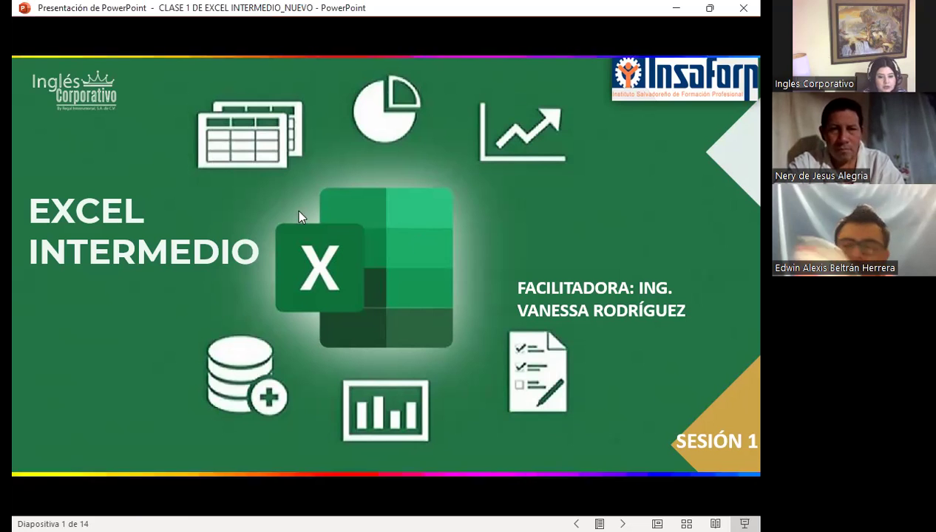
Advance the slideshow past Sesión 1 to slide 3, Normas de convivencia.
left_click(443, 418)
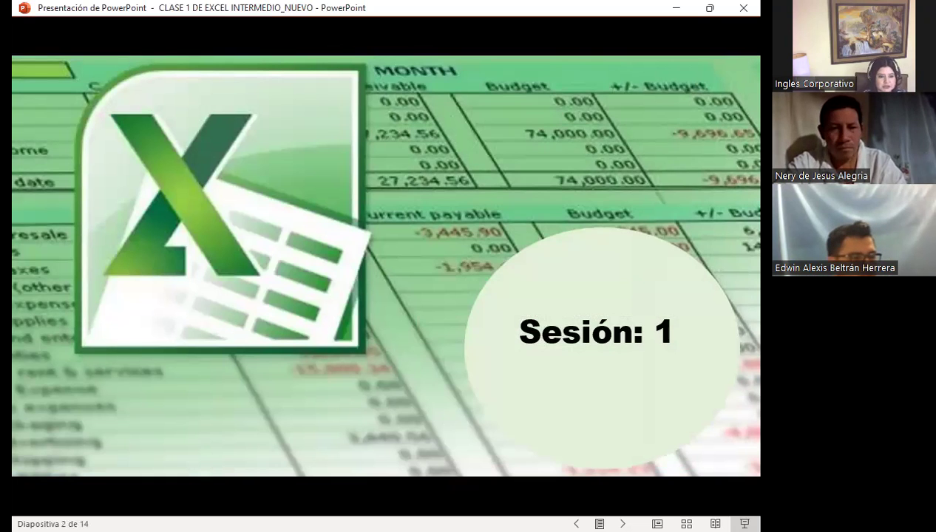
key("Right")
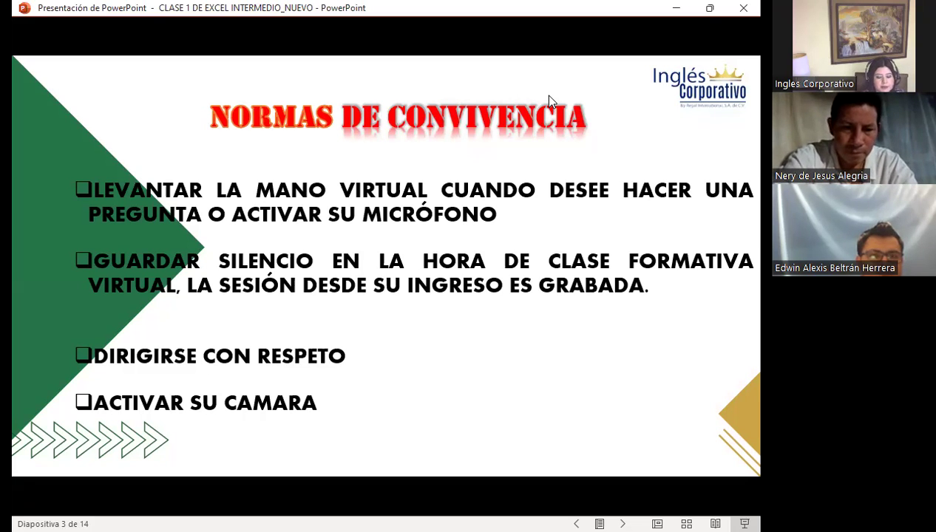
Advance to slide 4, Fechas del curso, with 7:00–8:00 PM sessions and 20 hours.
key("Right")
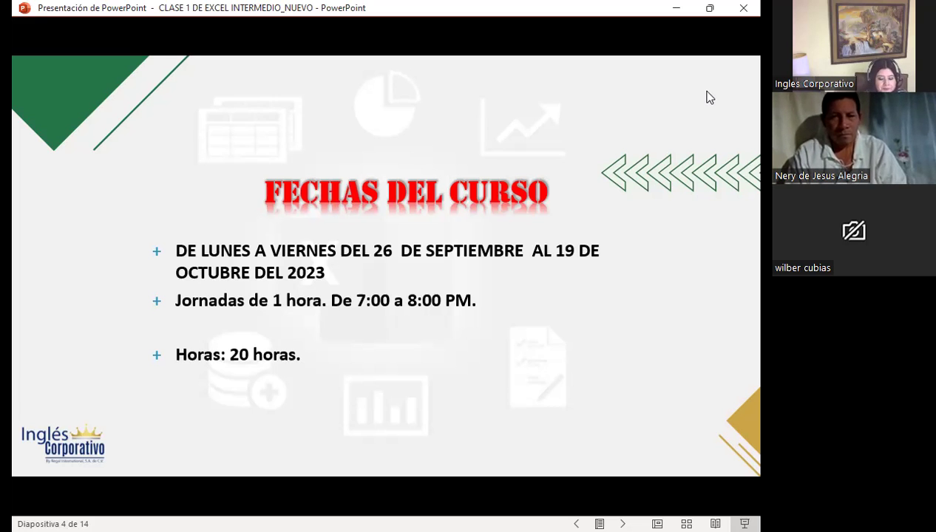
Advance the slideshow toward slide 5, Objetivo General.
key("Right")
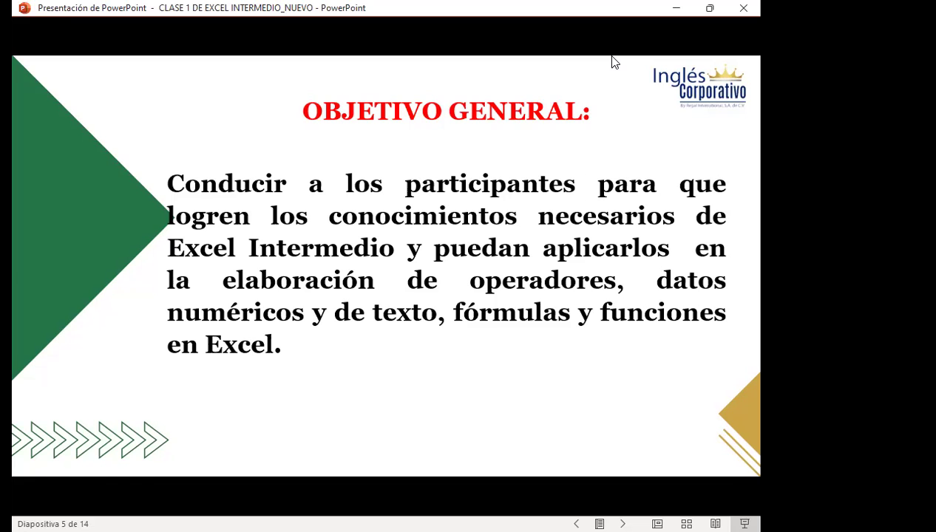
Show slide 6, Introducción, then switch to the Inglés Corporativo dashboard in Firefox.
left_click(613, 62)
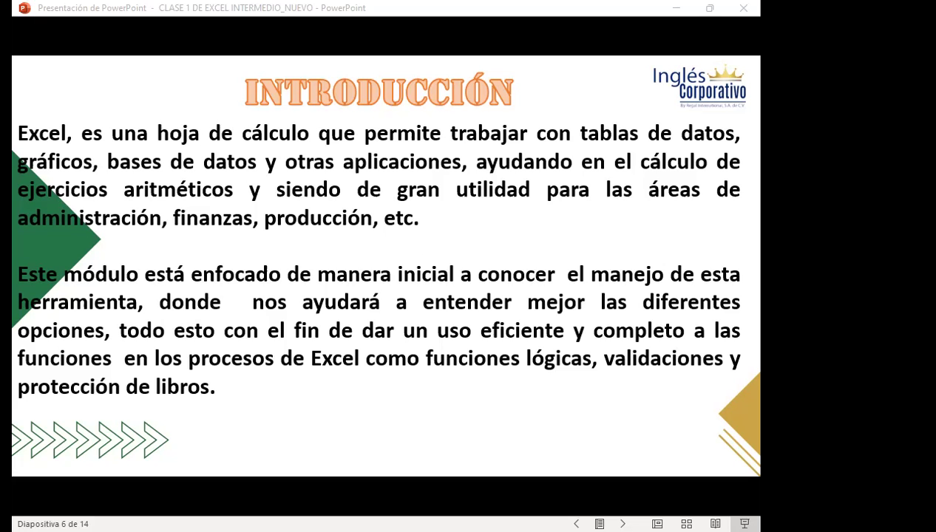
key("alt+Tab")
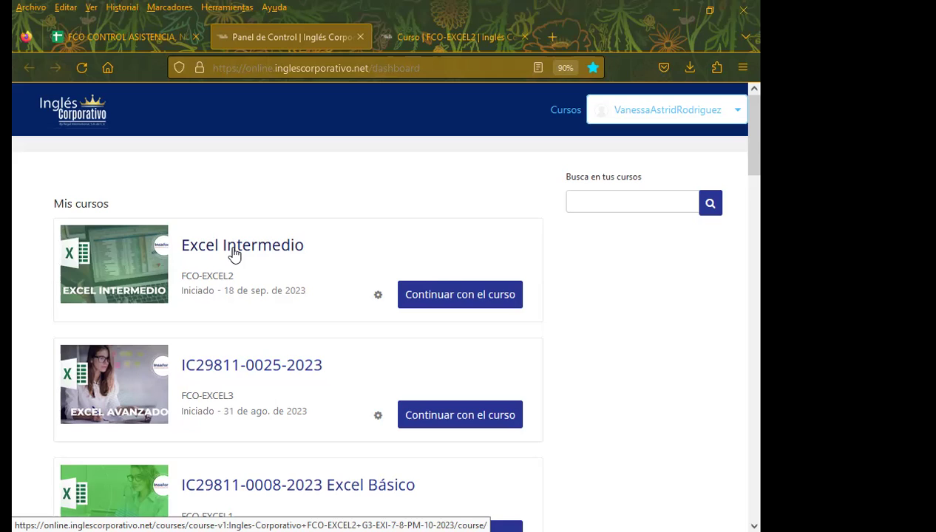
Continue with the Excel Intermedio (FCO-EXCEL2) course from Mis cursos.
left_click(461, 303)
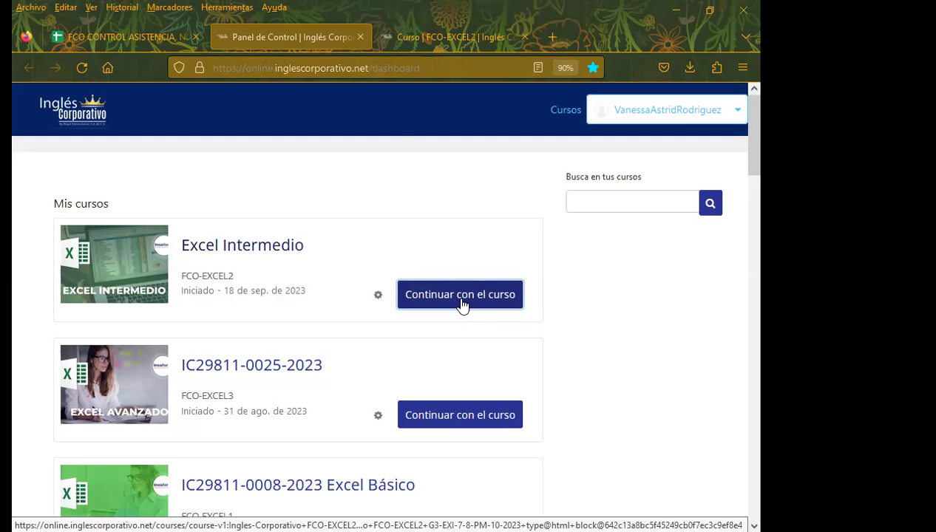
Open the Sección 1 lesson 'Funciones Lógicas y Condicionales, Referencias en Excel' in a new tab.
left_click(444, 37)
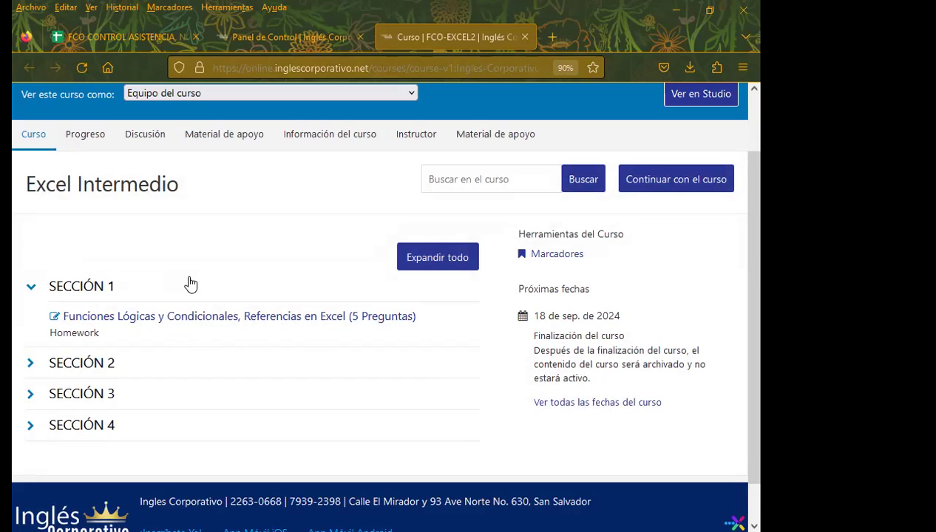
middle_click(167, 318)
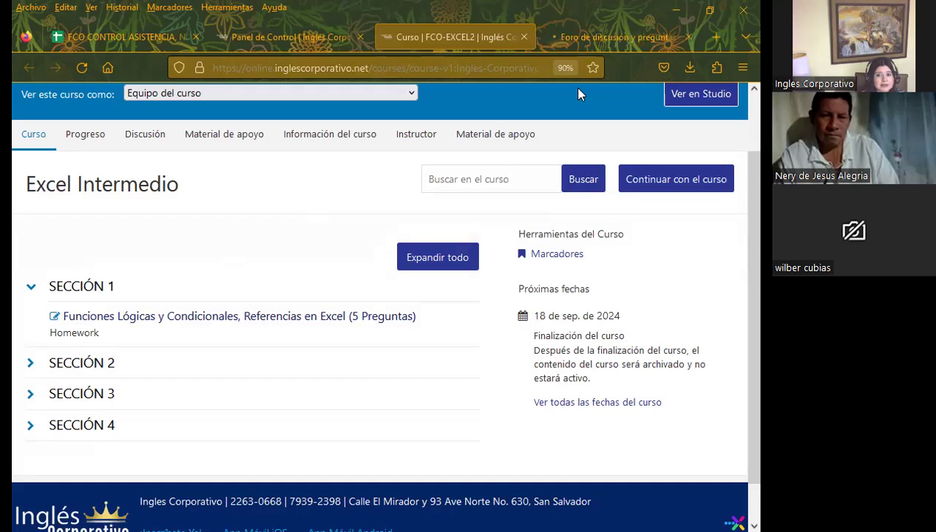
Switch to the new tab showing Foro de discusión y preguntas clase #1.
key("ctrl+Tab")
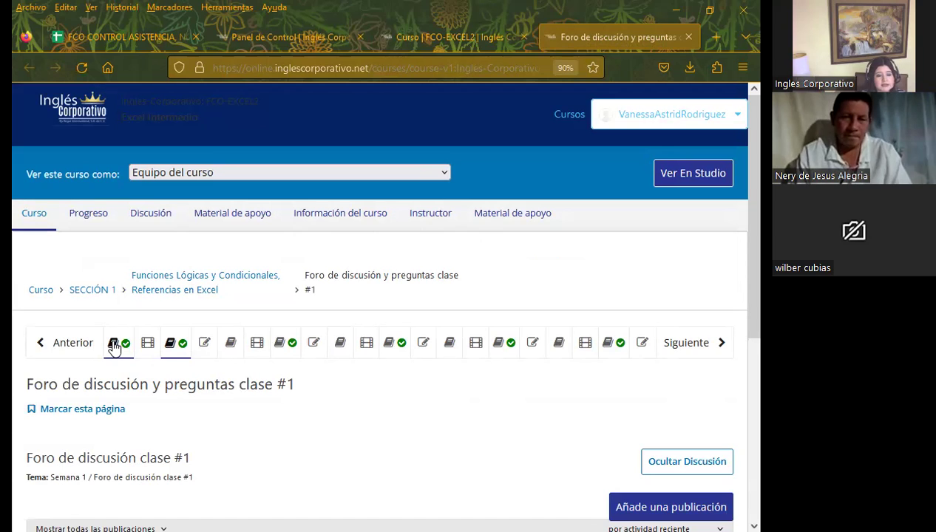
Open unit 1.1, Objetivo de la lección, on Max, Min, Contar and Promedio.
left_click(113, 344)
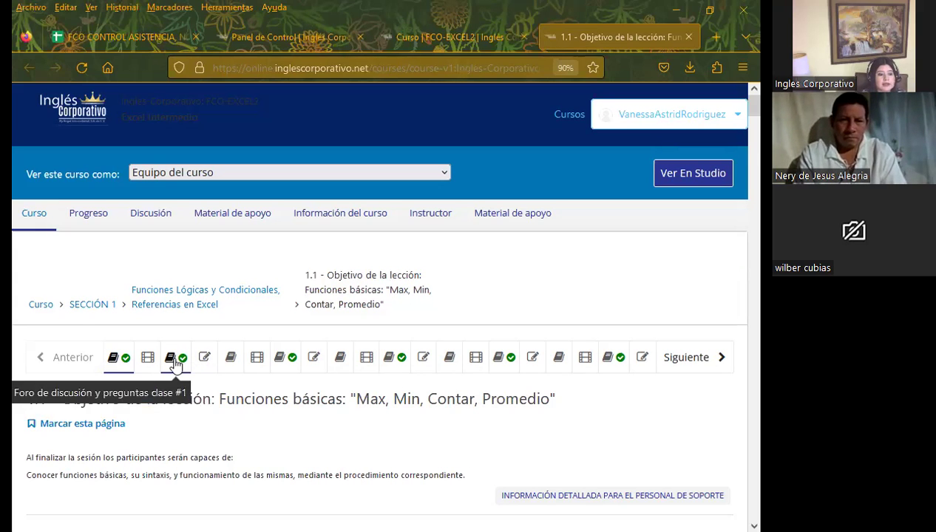
Return to the clase #1 forum and scroll to the post asking MAX versus MIN.
left_click(176, 364)
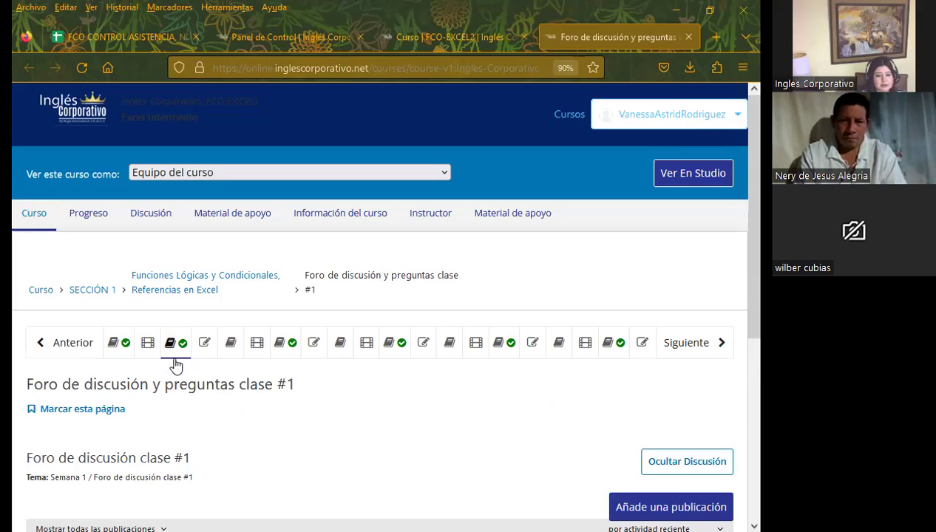
scroll(347, 343, "down", 3)
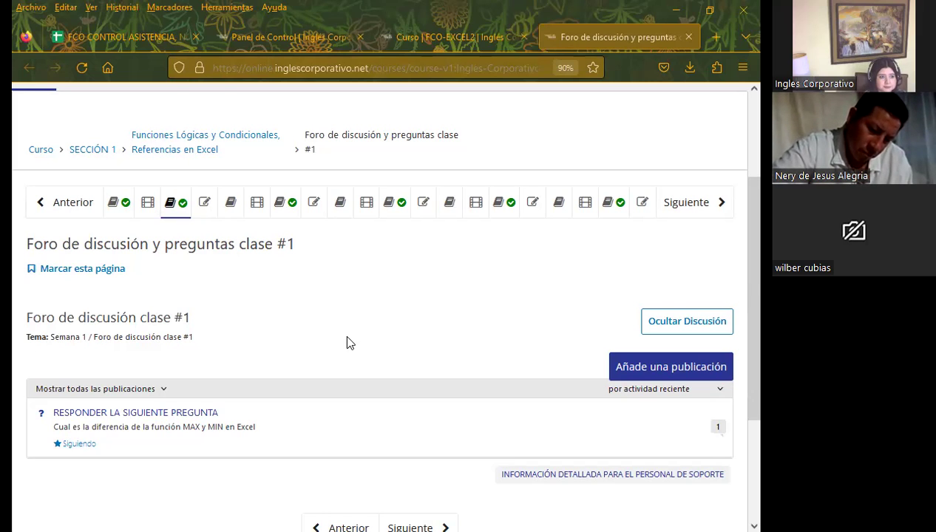
scroll(370, 325, "up", 1)
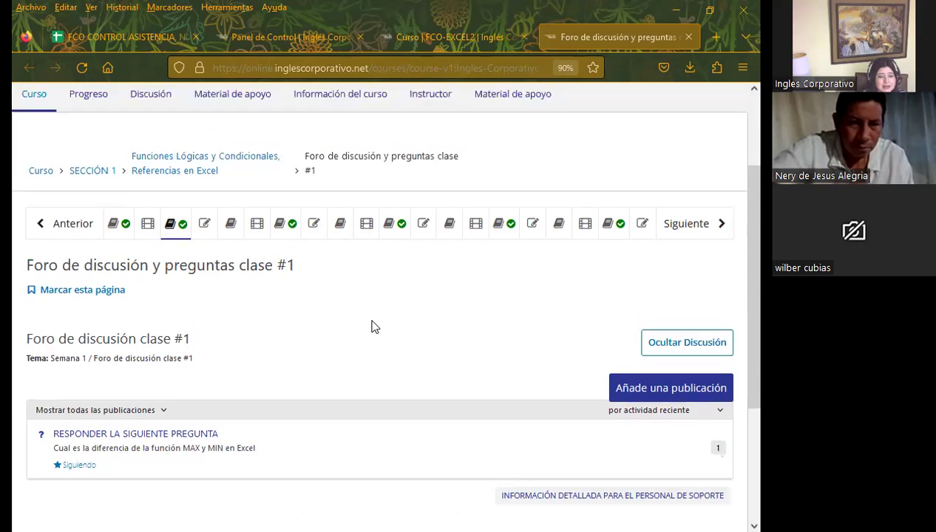
scroll(375, 327, "up", 3)
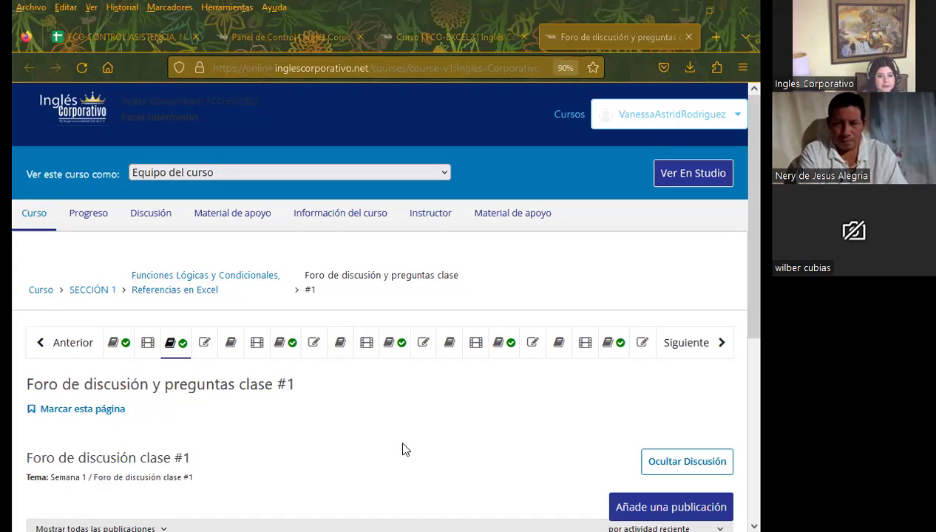
Switch back to the PowerPoint slideshow at slide 6, Introducción.
key("alt+Tab")
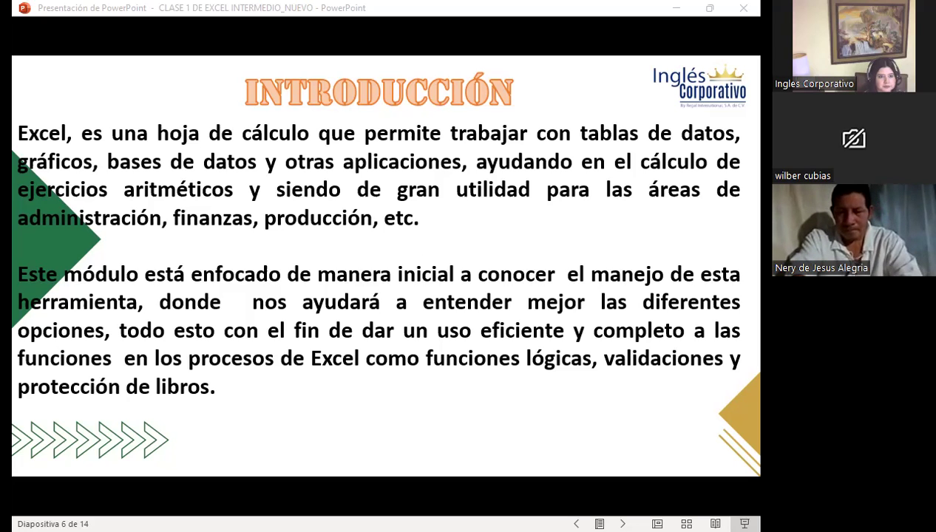
Activate the PowerPoint window and advance from Introducción to slide 7, Agenda.
left_click(450, 379)
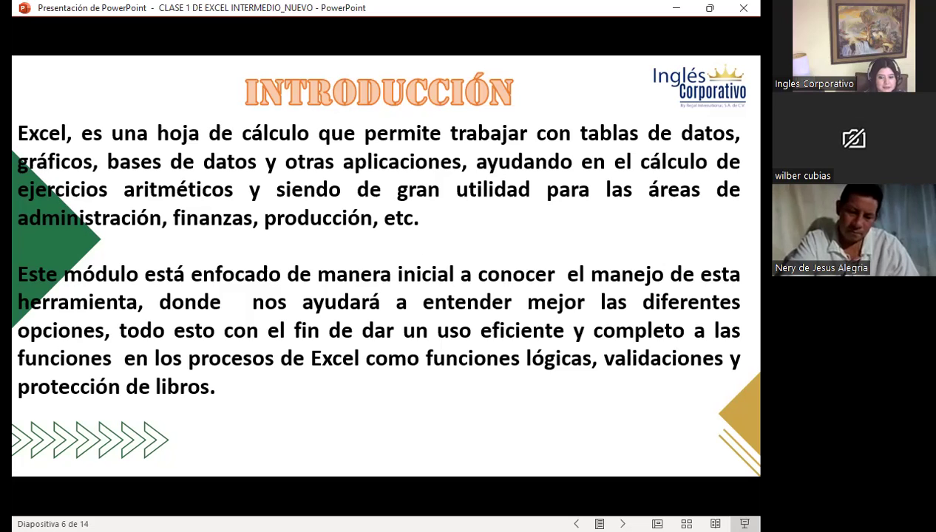
left_click(372, 307)
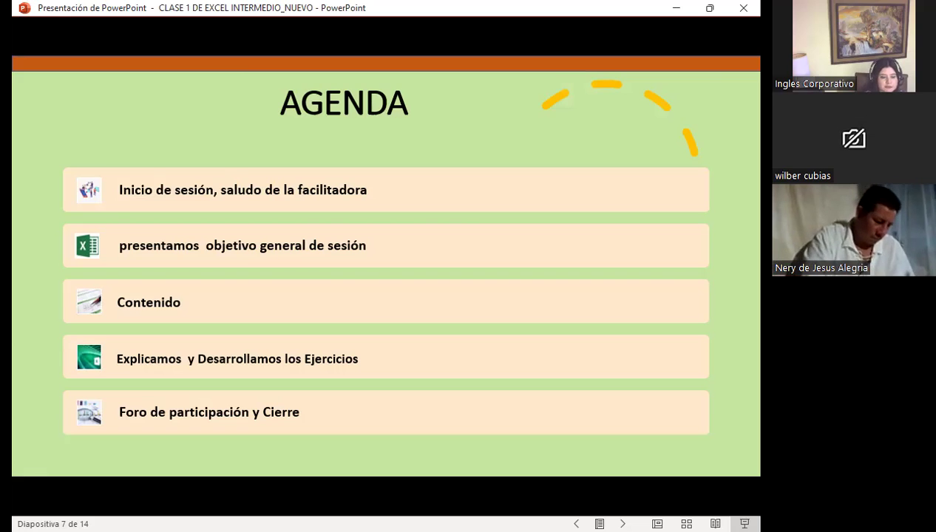
Advance to slide 8, 'Objetivo de sesión'.
key("Right")
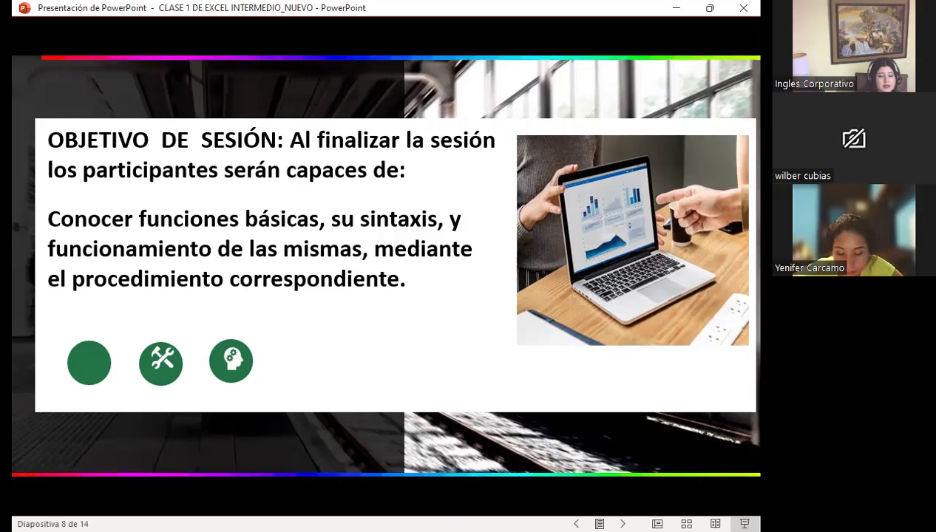
Advance to slide 9, which introduces Excel's MAX function.
key("Right")
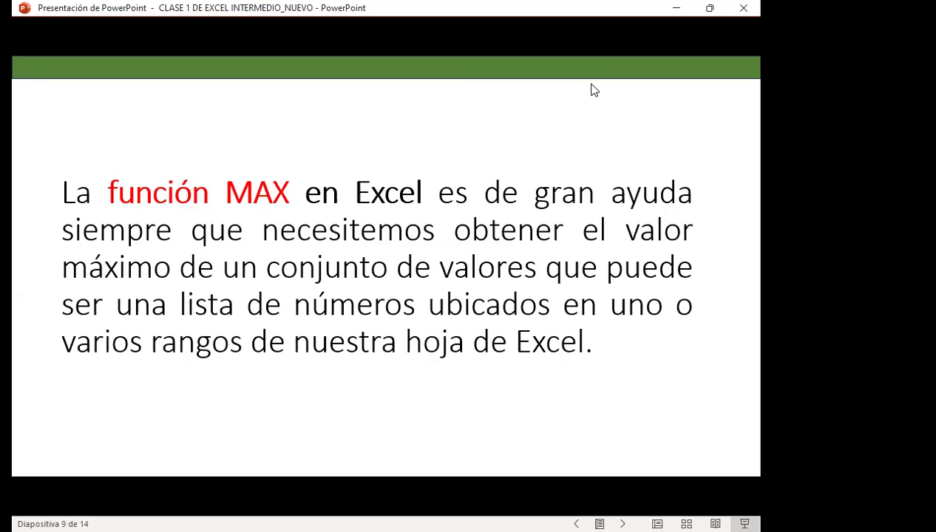
Advance to slide 10, 'Uso: MAX', with MAX's syntax and 1-255 arguments.
left_click(594, 90)
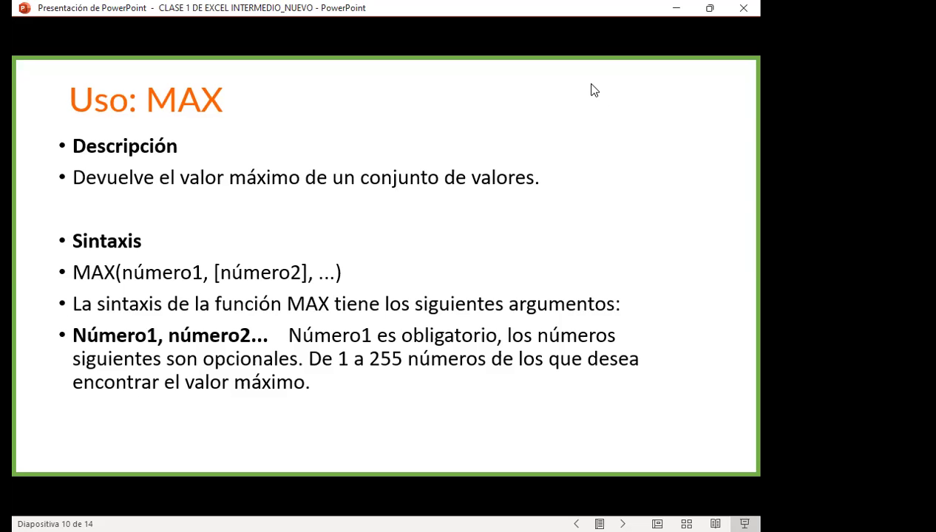
Advance to slide 11 on what MIN returns and its accepted arguments.
left_click(592, 90)
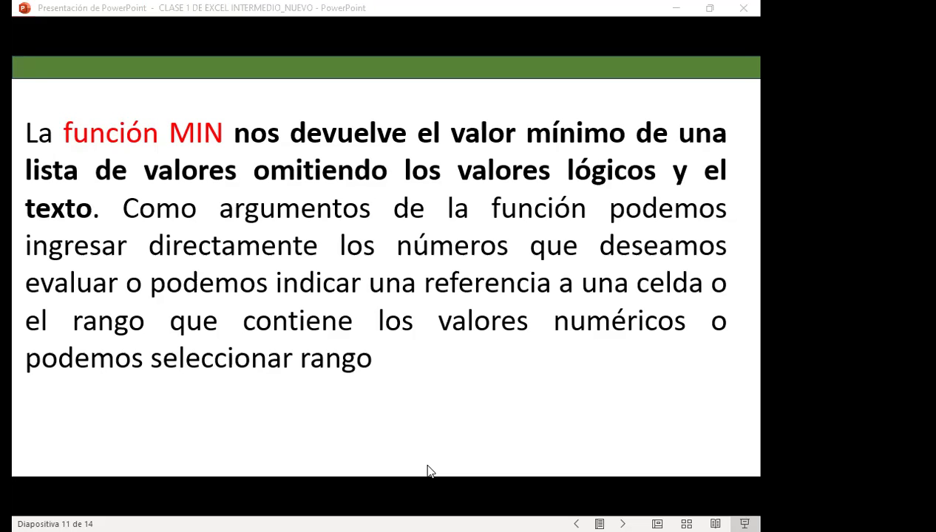
Switch to Excel and select cell C2 on the EJERCICIOS_EJEMPLOS MAX sheet.
key("alt+Tab")
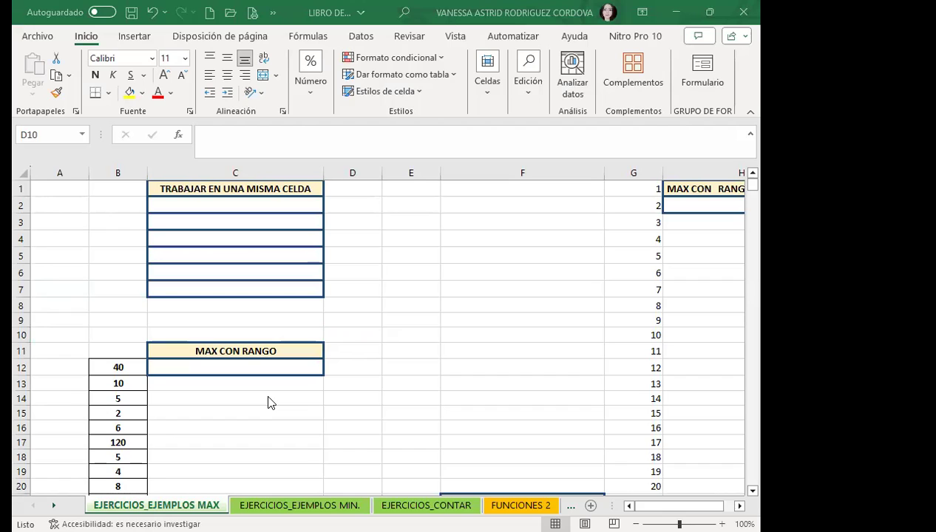
left_click(217, 203)
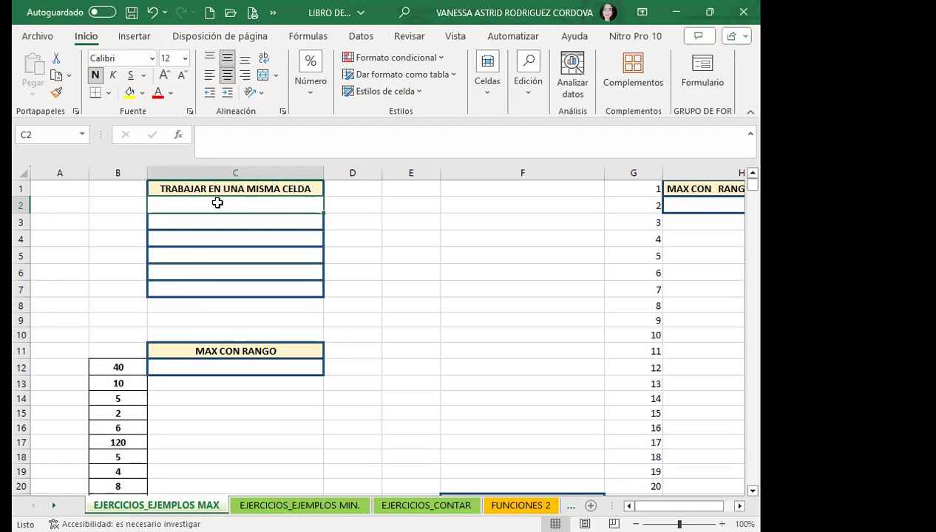
Cancel the typed =MAX entry in C2, leaving it empty, and show the Fórmulas ribbon.
type("=")
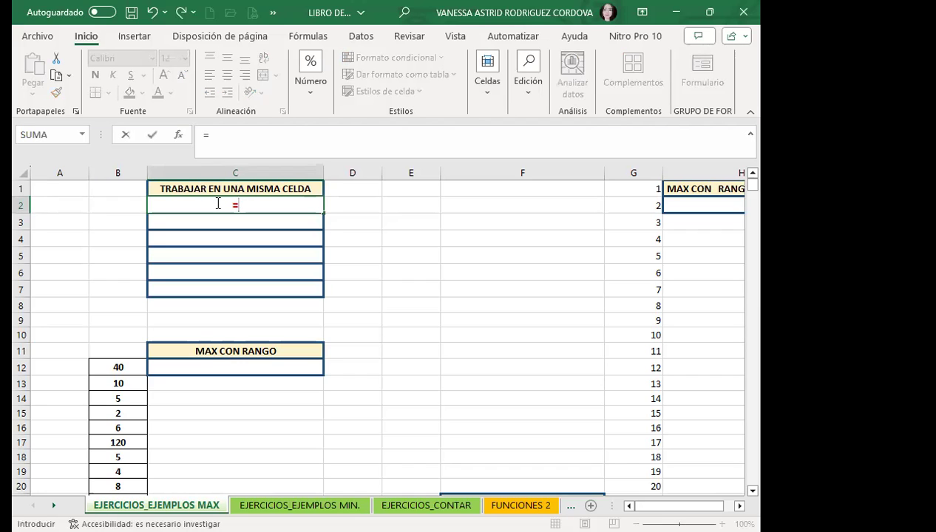
type("M")
type("AX")
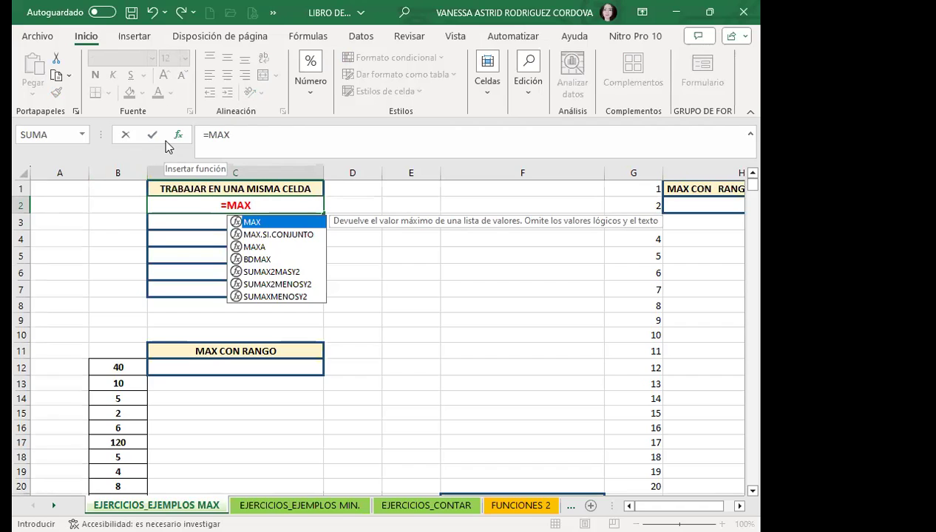
key("Escape")
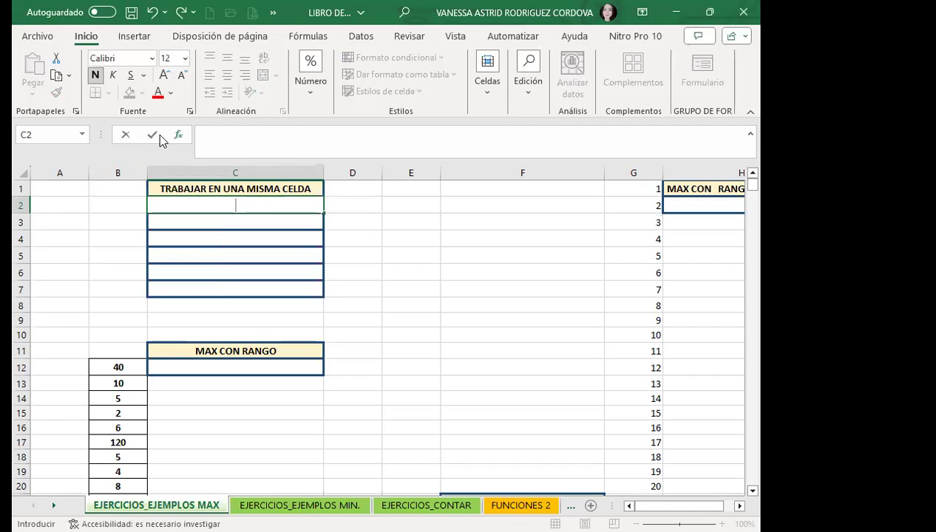
left_click(297, 38)
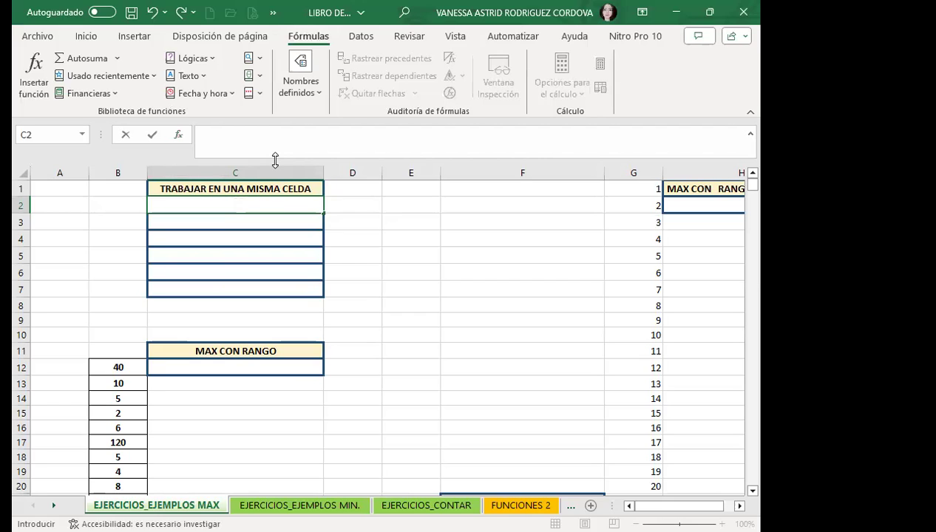
Enter =MAX( in C2 by choosing MAX from the autocomplete suggestions.
type("=")
type("MAX")
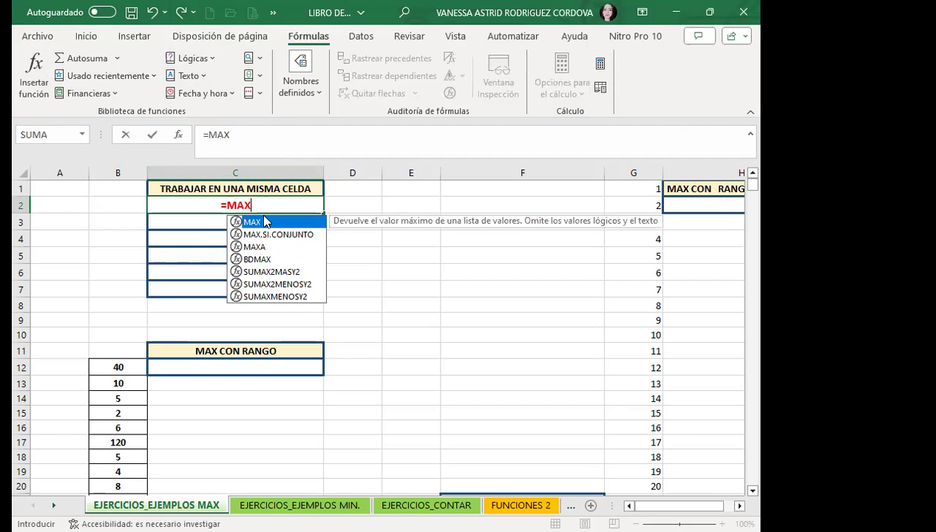
key("BackSpace")
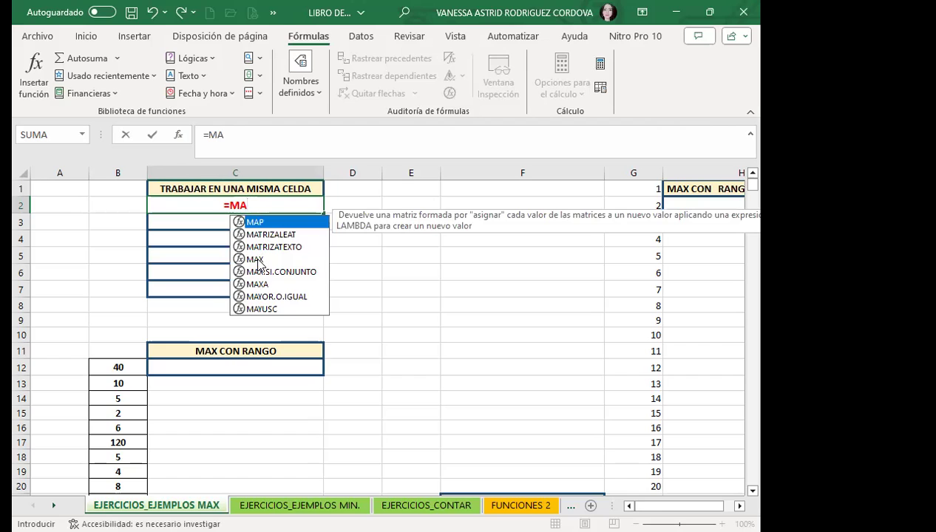
left_click(257, 260)
double_click(256, 259)
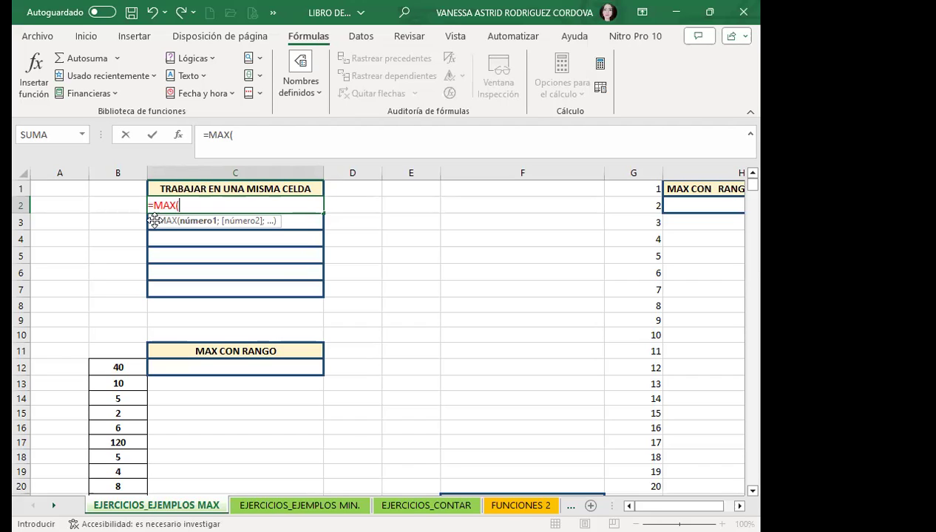
Enter =MAX(12;50;100;500;80) in C2 so it returns 500.
type("12")
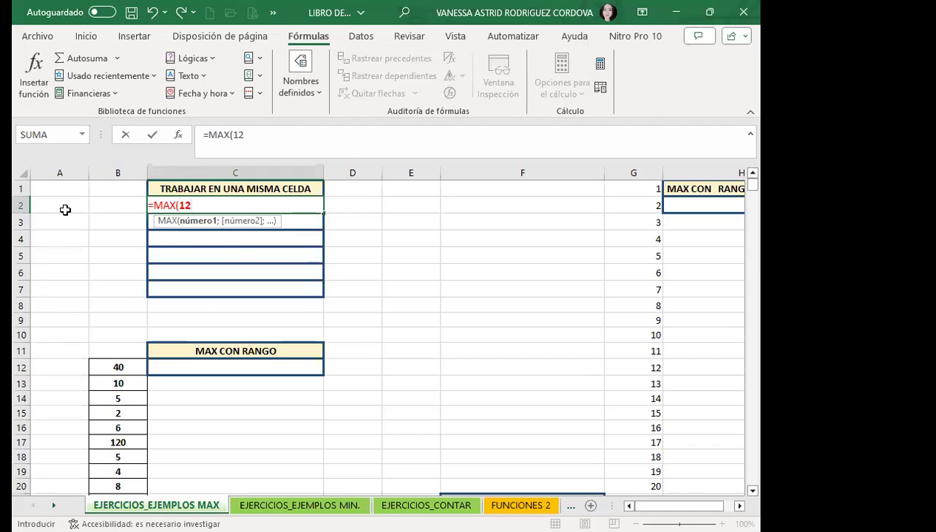
type(";50;100")
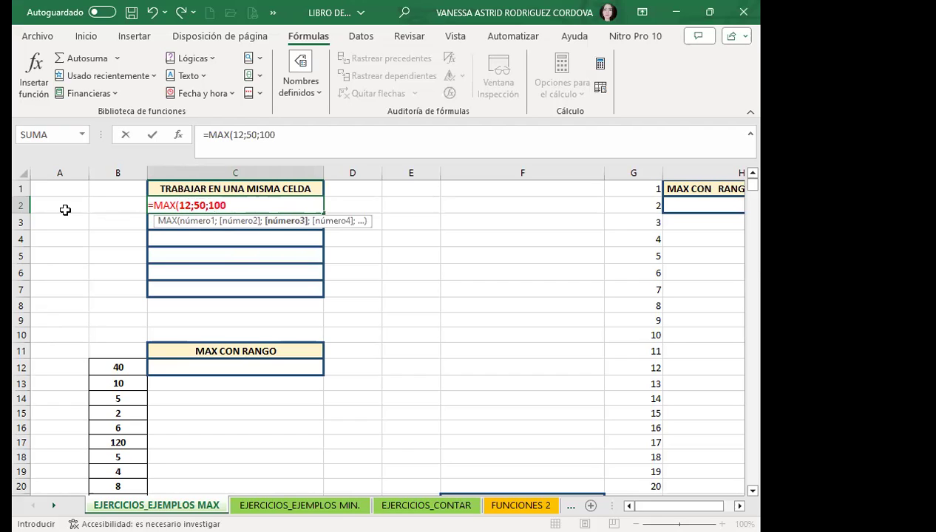
type(";500;80")
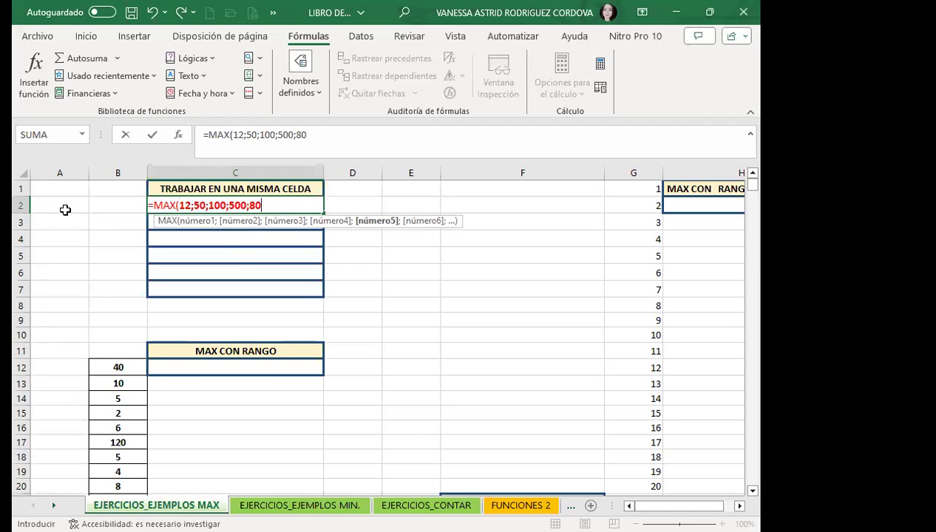
type(")")
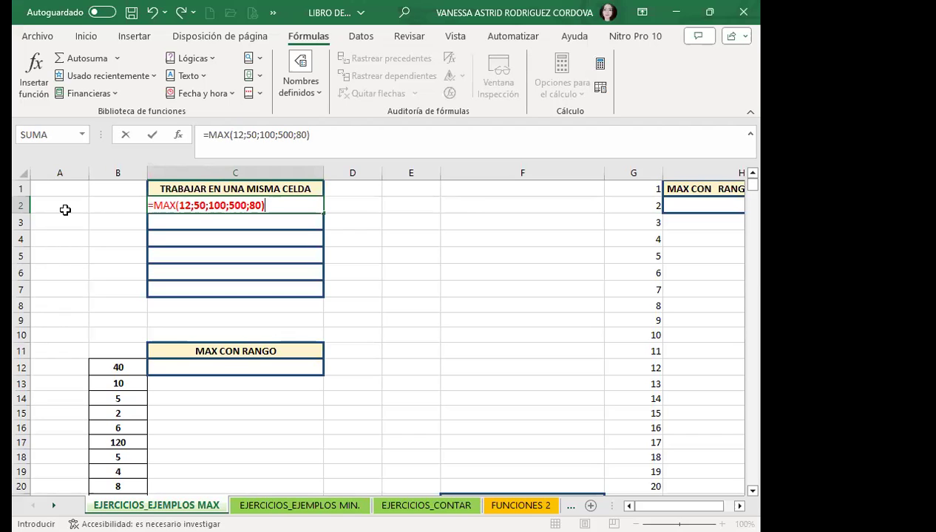
key("BackSpace")
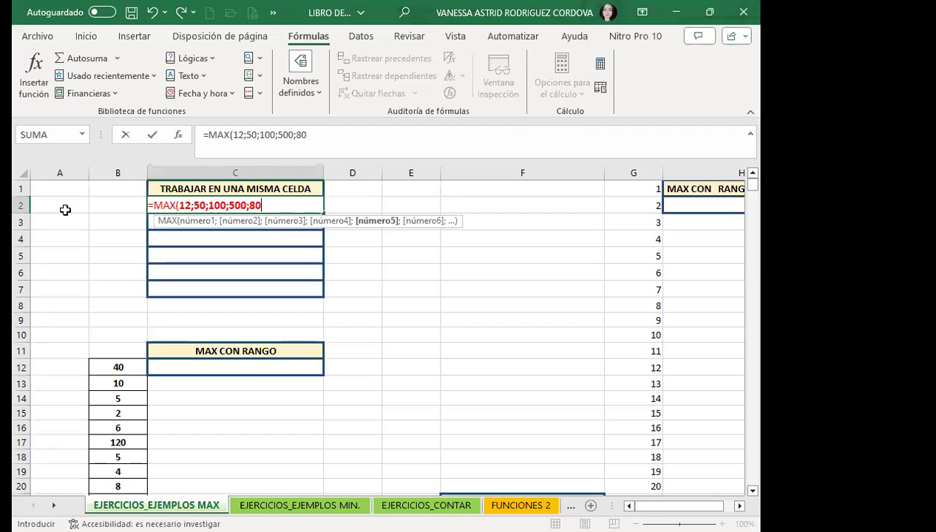
key("Return")
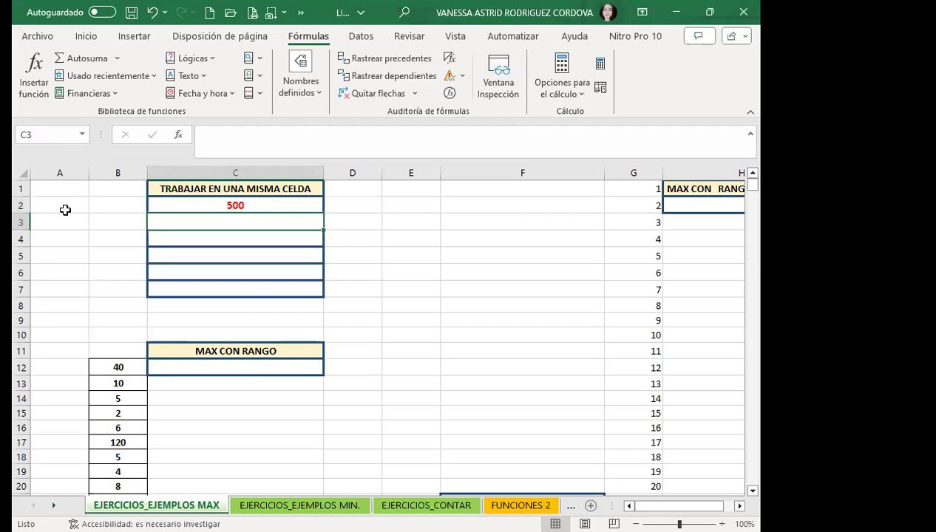
key("Up")
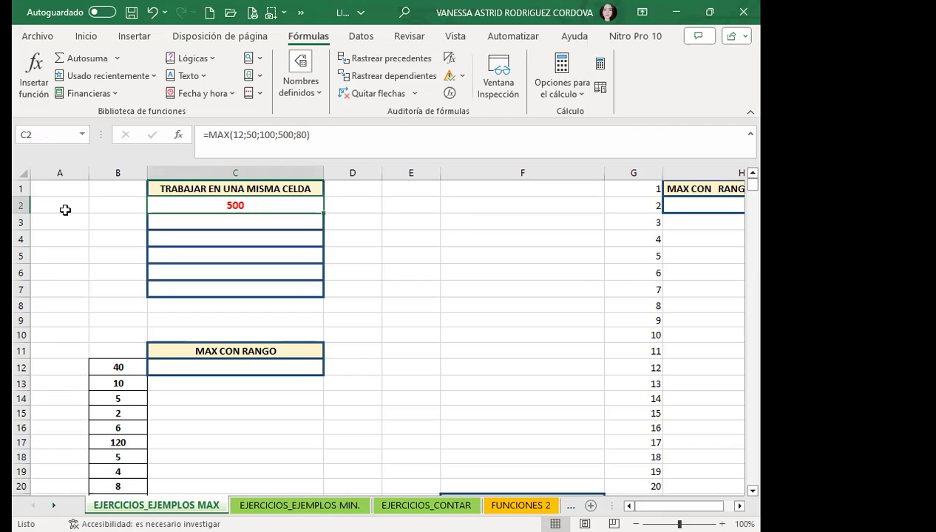
double_click(208, 206)
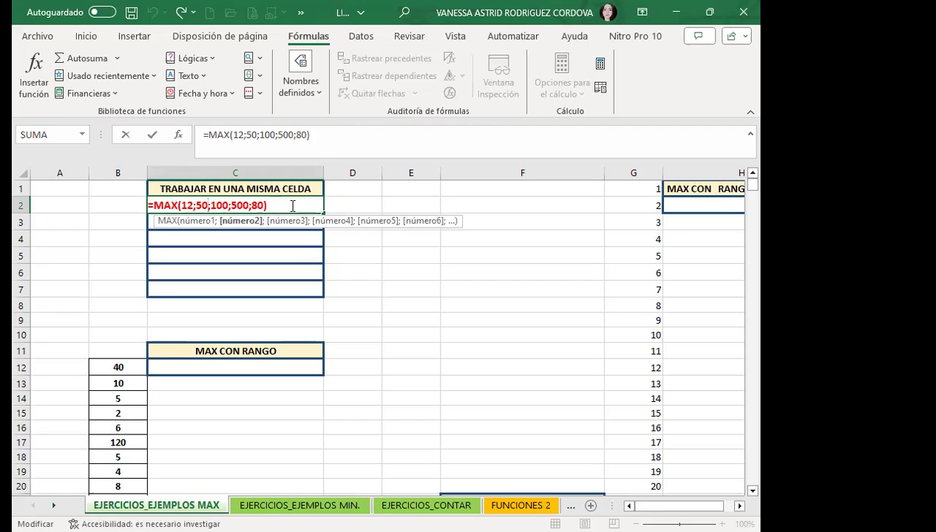
key("Return")
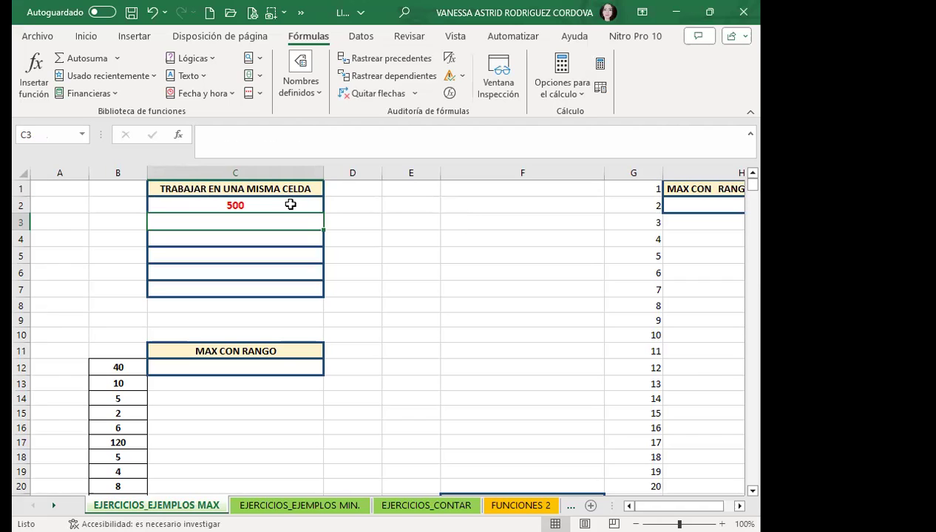
left_click(291, 205)
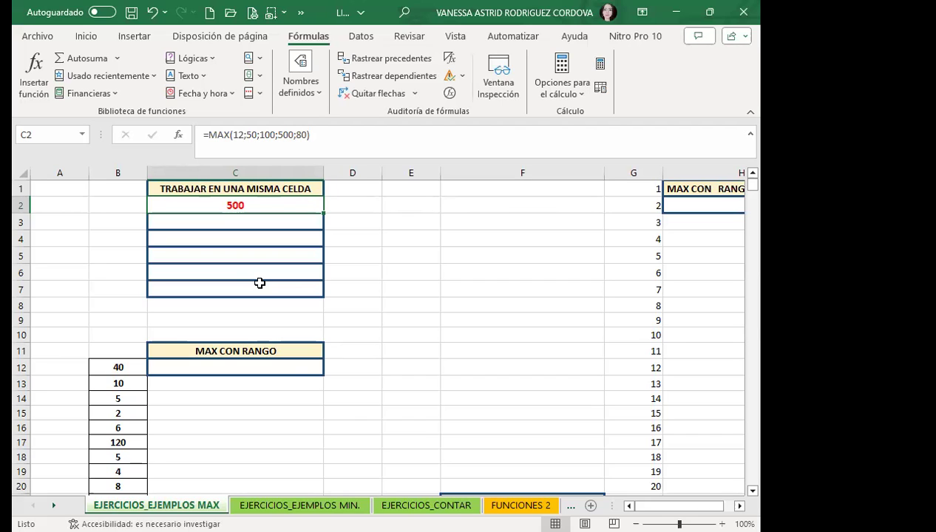
Enter =MAX(B12:B21) in C12 under MAX CON RANGO, returning 120.
left_click(287, 365)
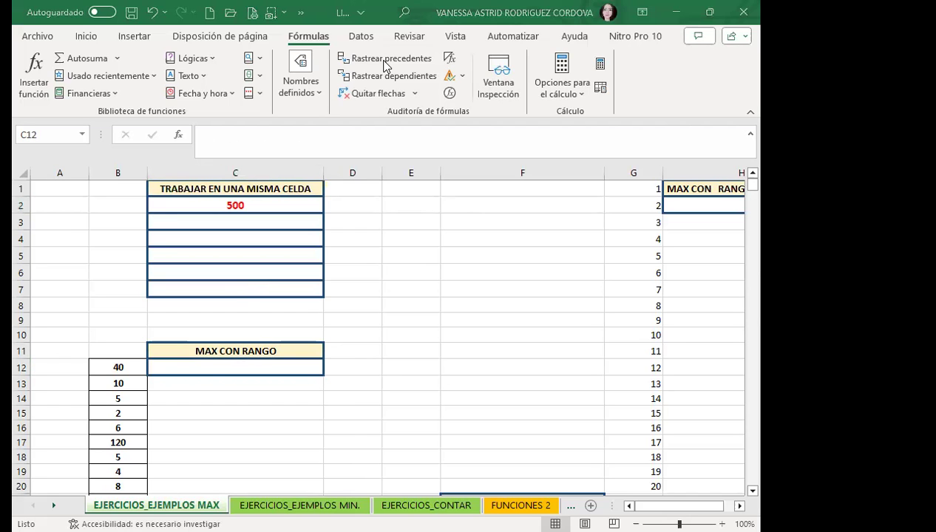
left_click(209, 366)
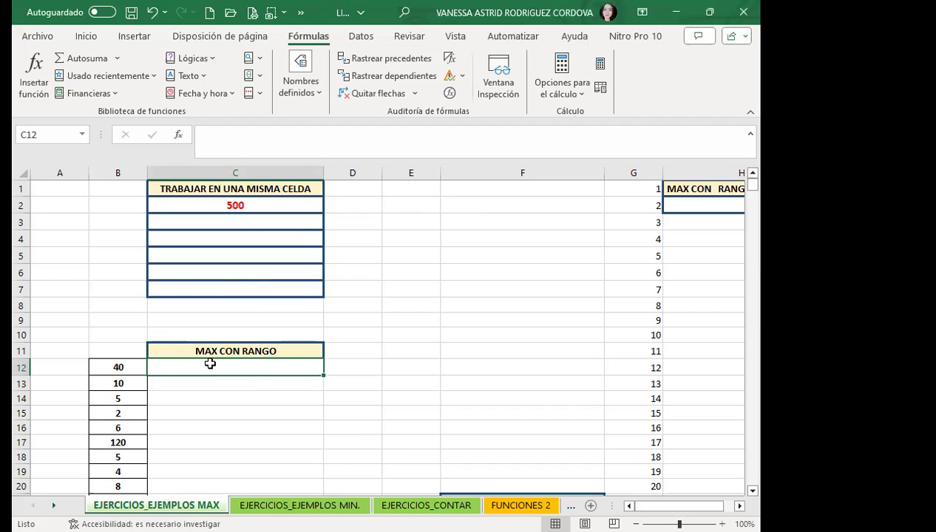
scroll(208, 359, "down", 2)
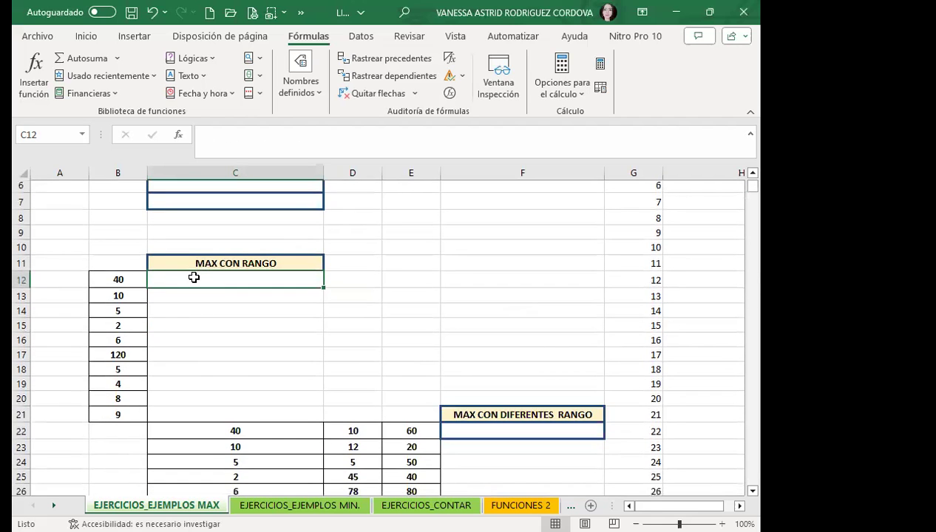
type("=")
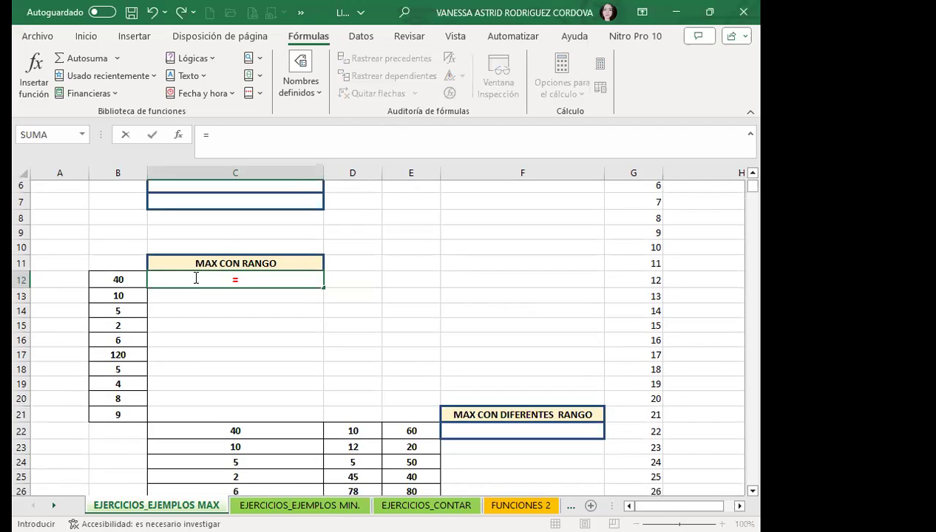
type("MAX")
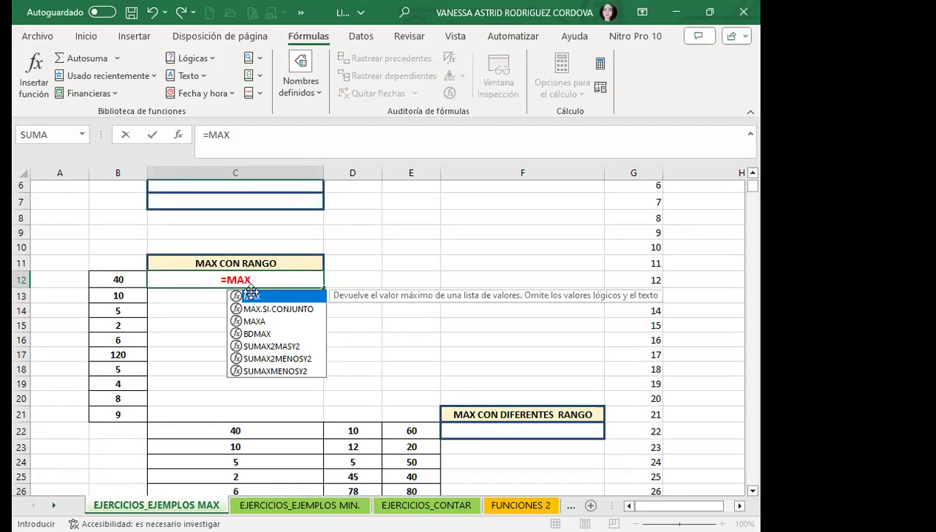
double_click(253, 296)
left_click_drag(119, 279, 118, 413)
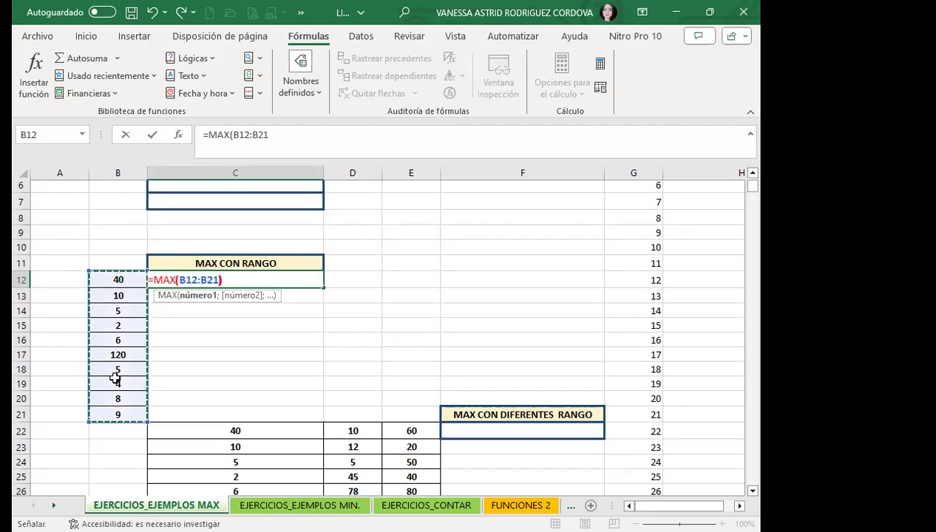
key("Return")
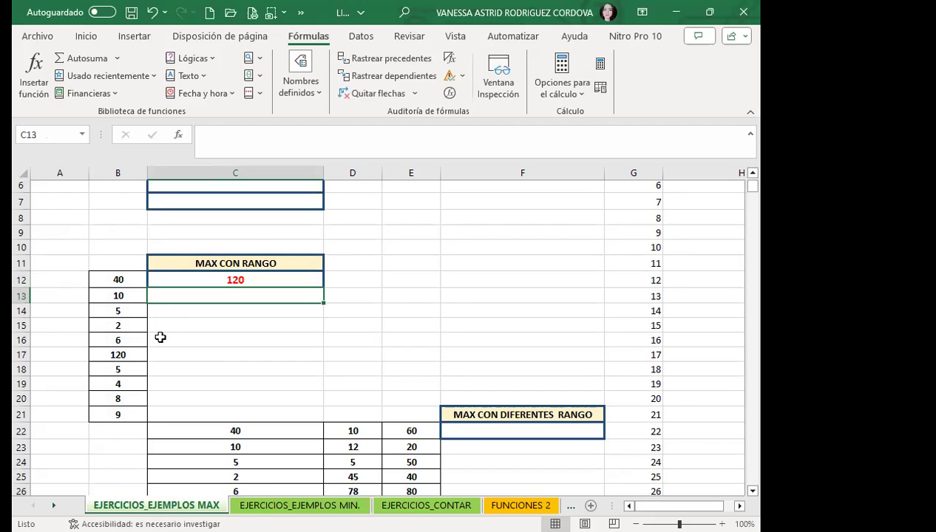
left_click(189, 275)
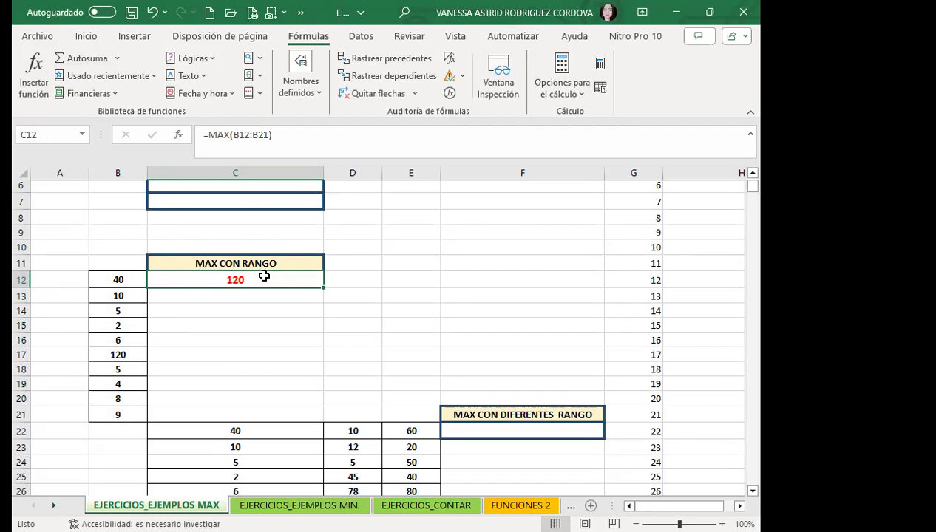
Change B15 to 500 and B13 to 4, confirming C12's maximum becomes 500.
left_click(123, 325)
type("500")
key("Return")
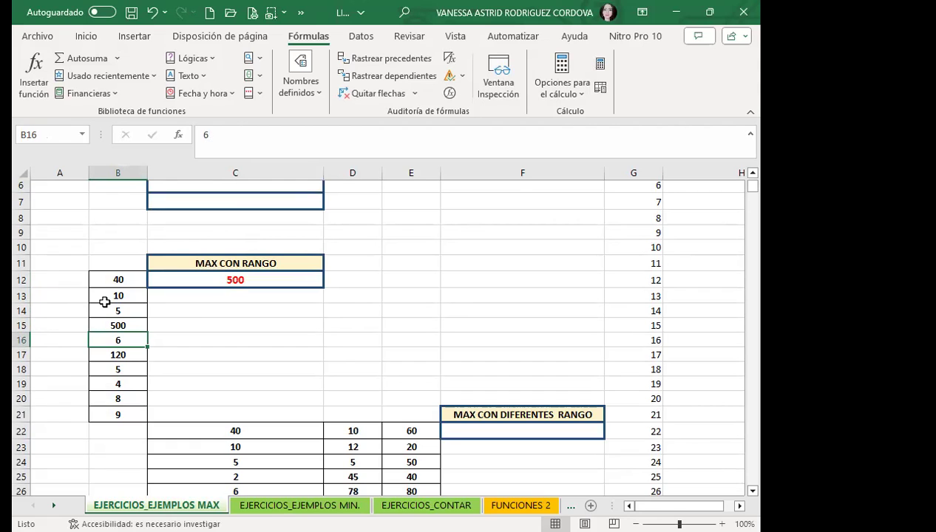
left_click(218, 280)
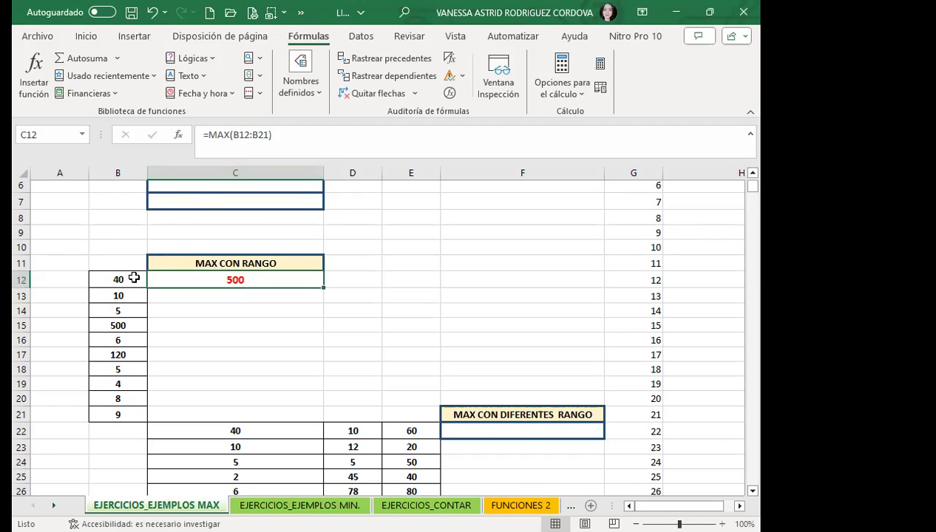
left_click_drag(134, 277, 120, 411)
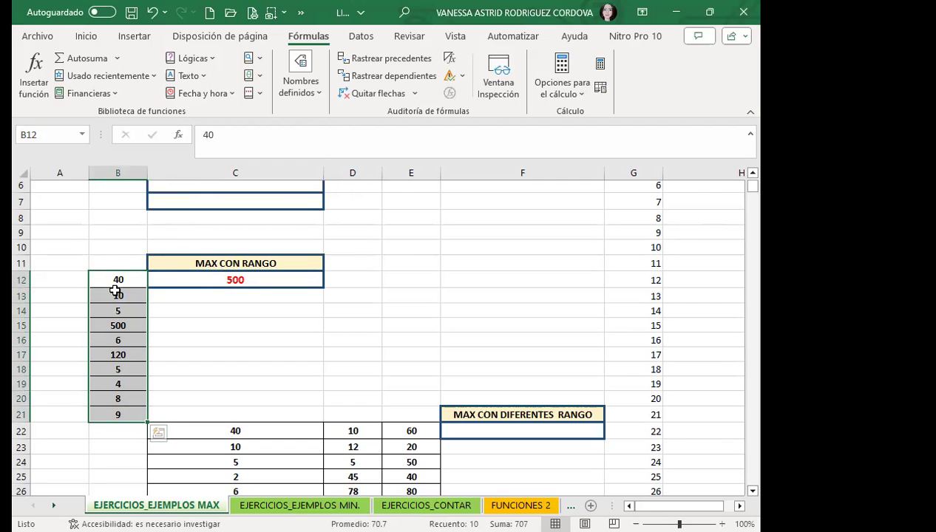
left_click(220, 280)
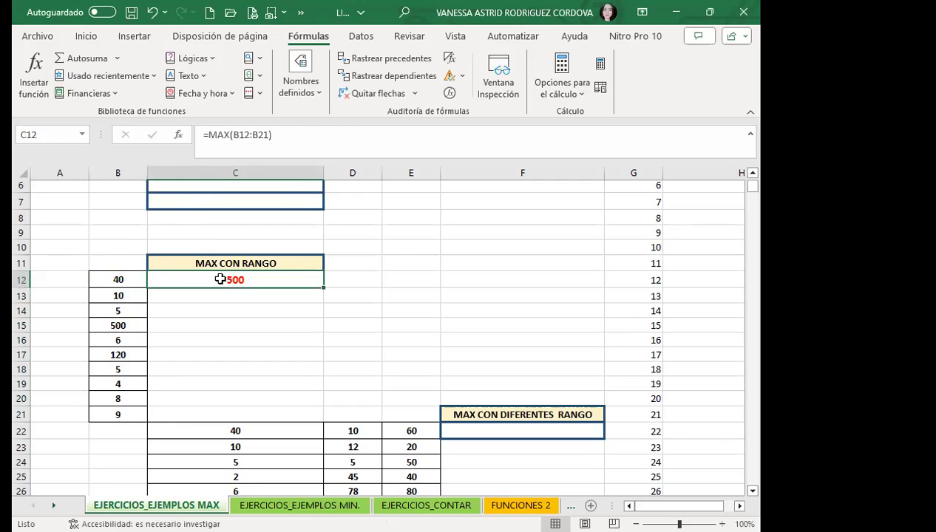
left_click(130, 294)
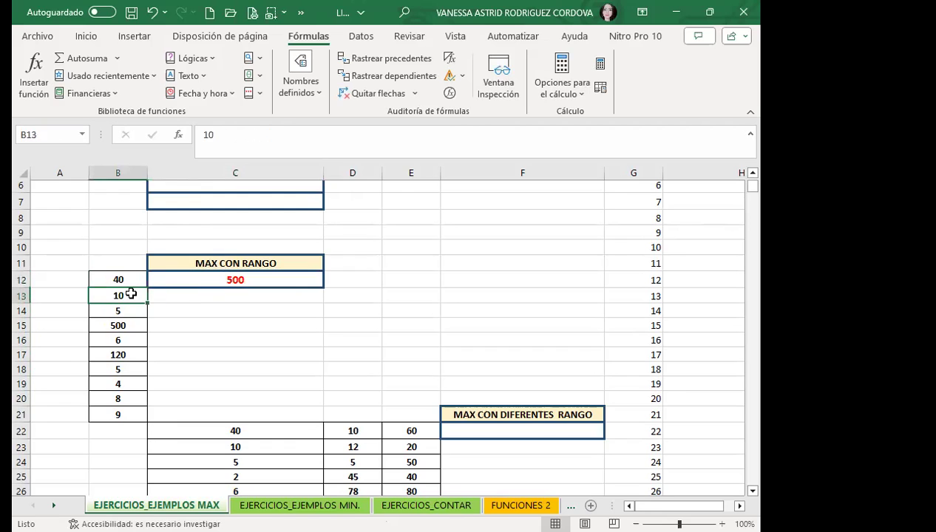
type("4")
key("Return")
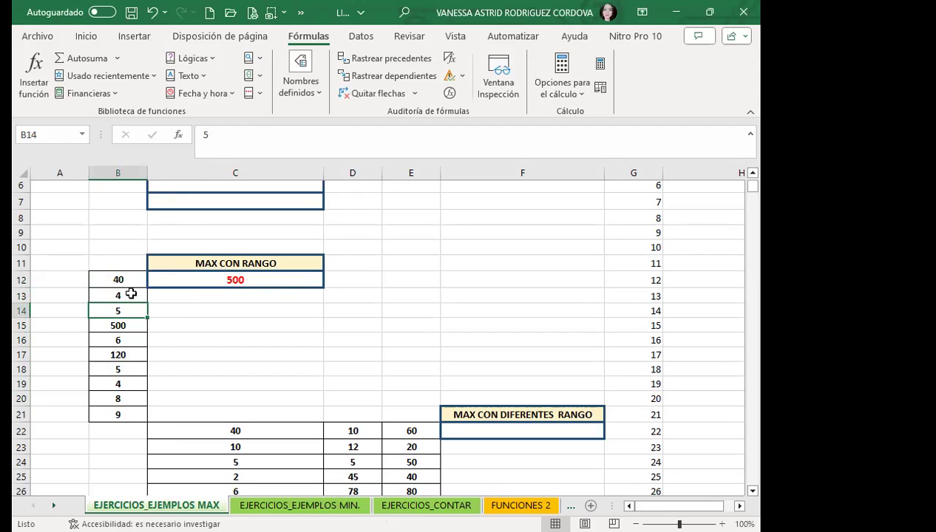
left_click(200, 279)
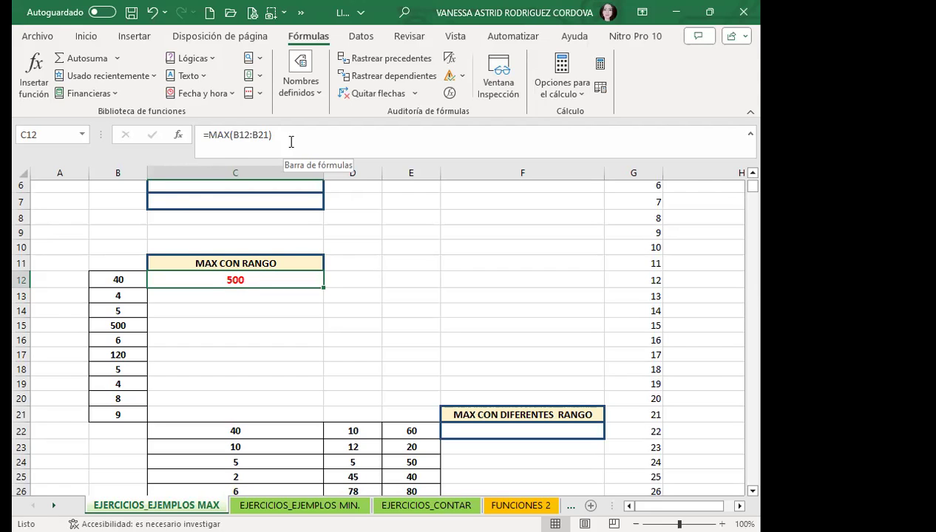
Enter 900 in B22 and inspect C12's omitted-adjacent-cells warning options.
left_click(126, 429)
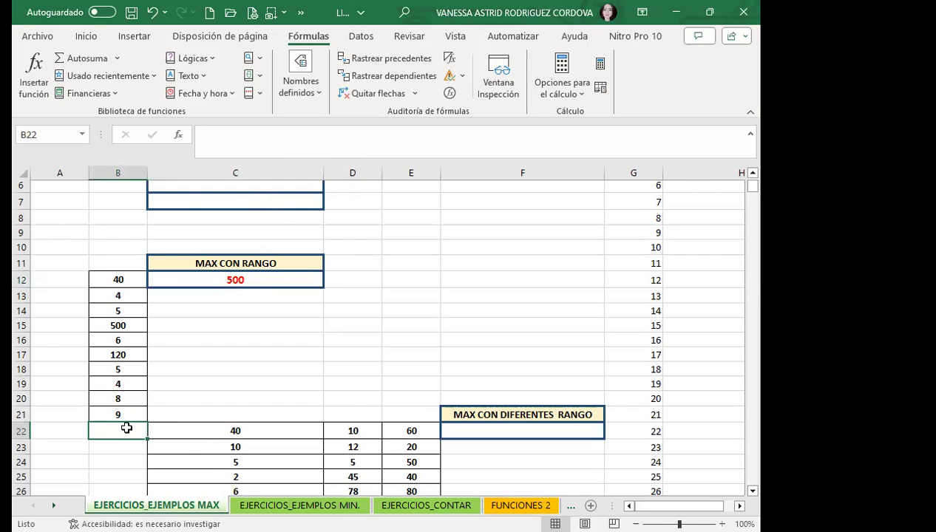
type("900")
key("Return")
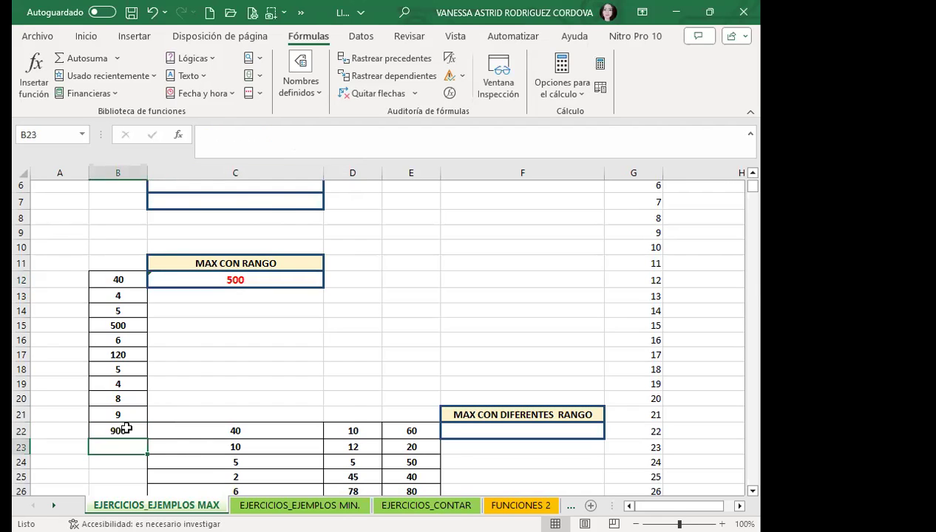
left_click(196, 340)
left_click(190, 276)
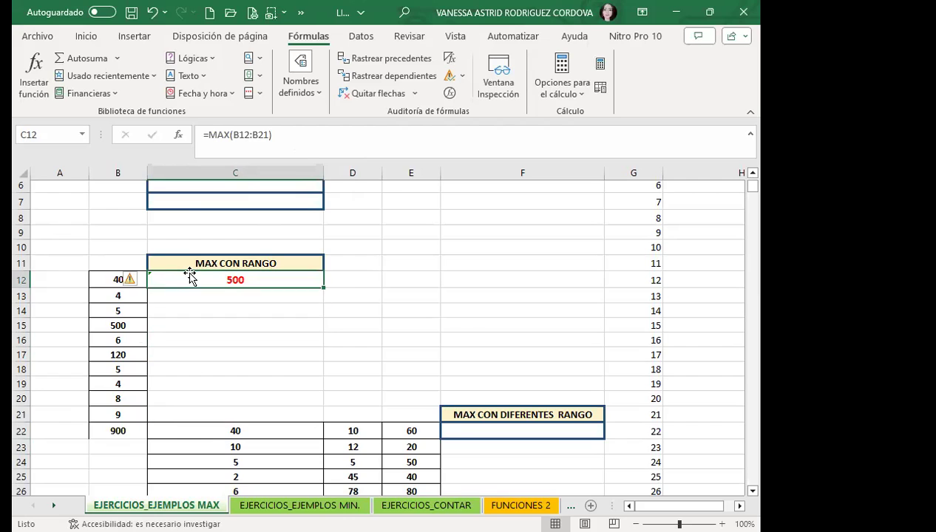
left_click(282, 321)
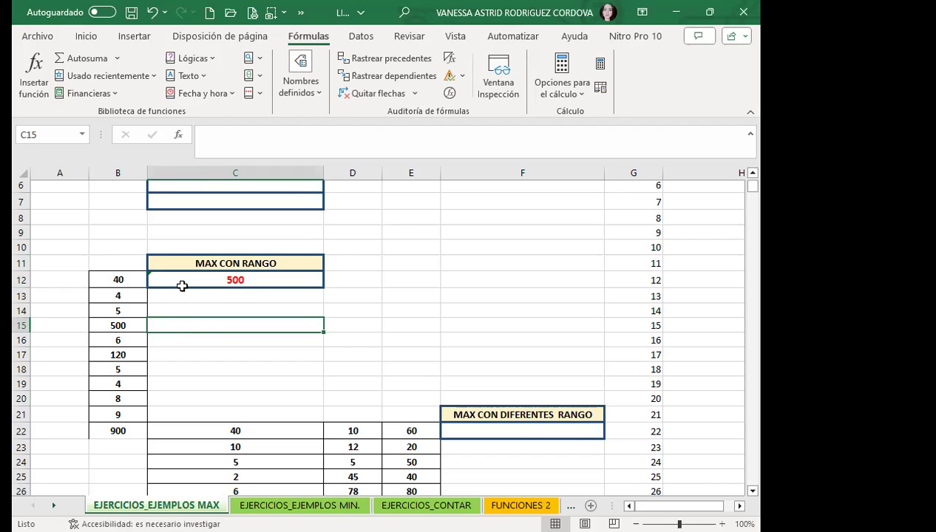
left_click(183, 284)
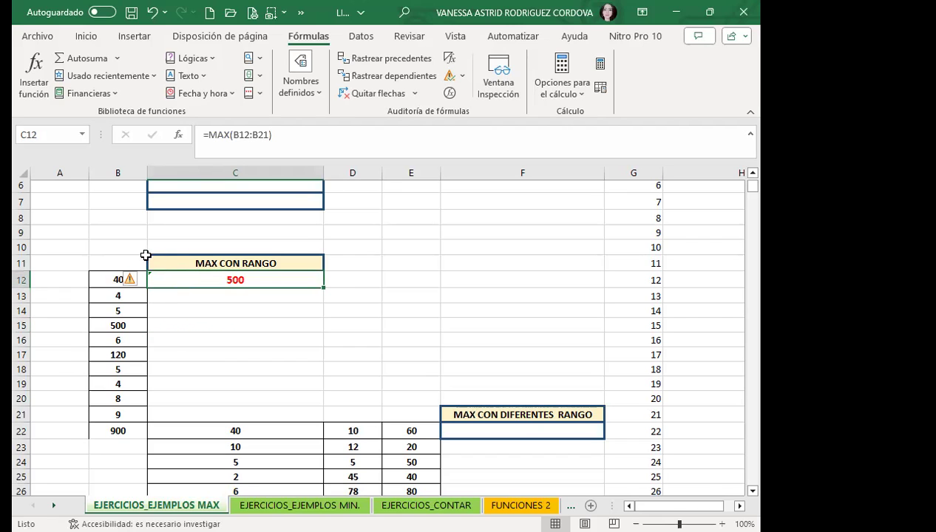
left_click(139, 281)
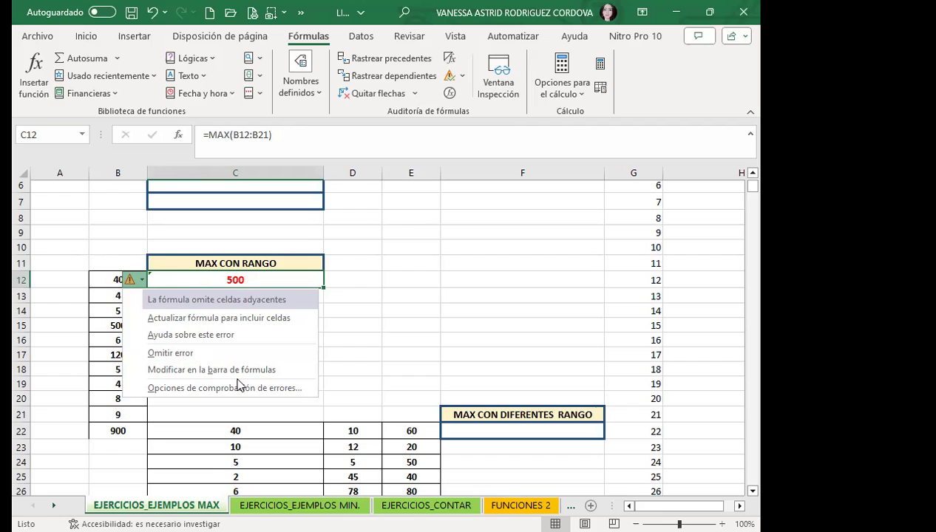
Extend C12's formula to =MAX(B12:B22) so it returns 900.
left_click(235, 369)
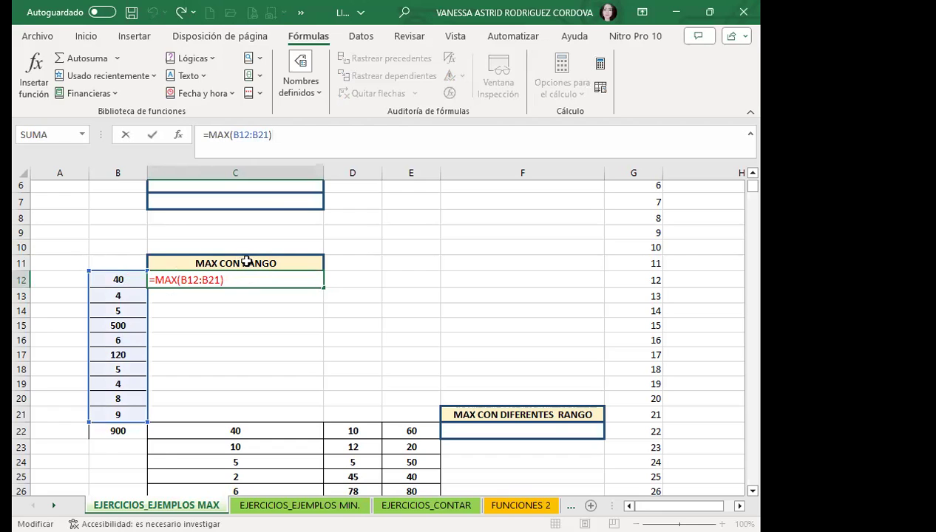
left_click_drag(143, 420, 137, 436)
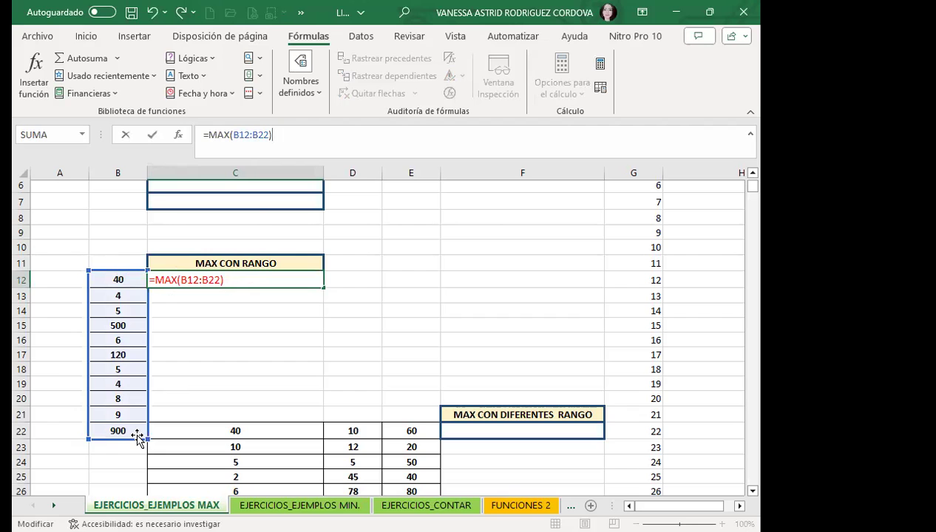
key("Return")
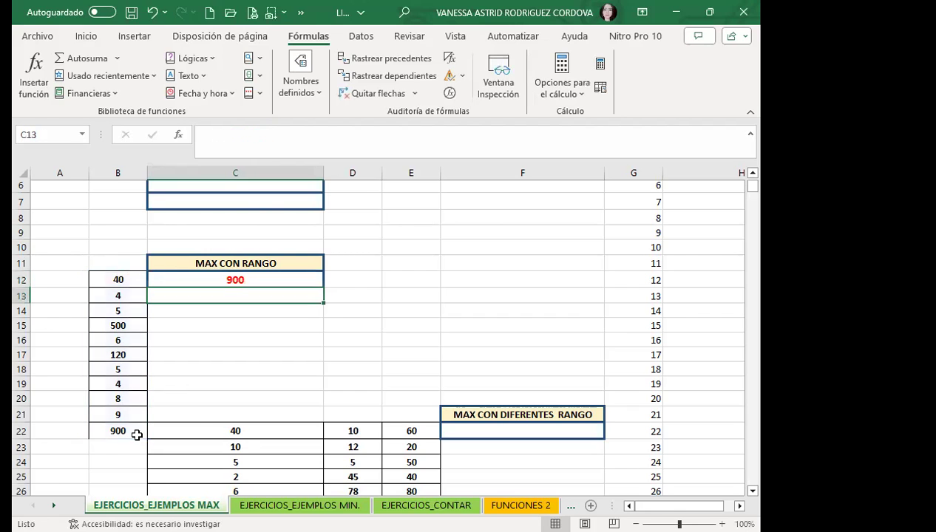
left_click(212, 276)
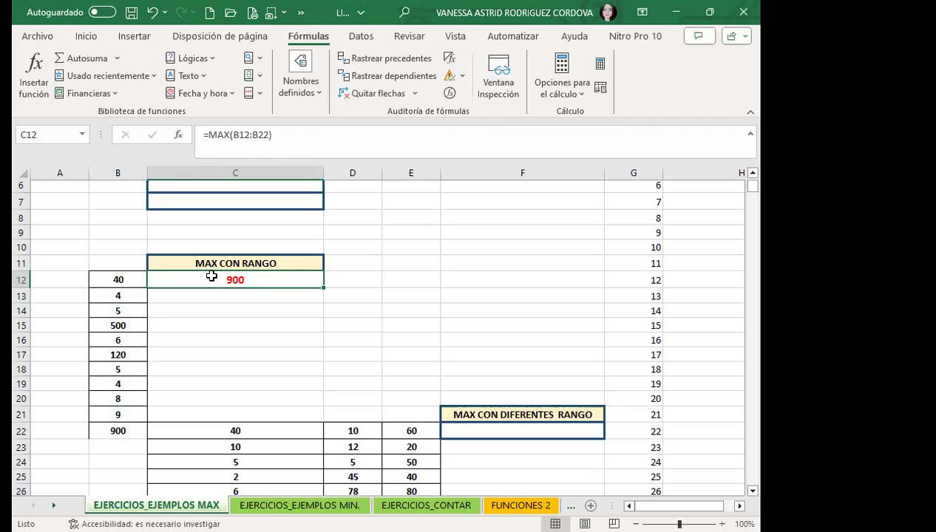
Enter =MAX(C22:C31;E22:E31) in F22, returning 600 across both ranges.
scroll(320, 327, "down", 1)
scroll(385, 326, "down", 1)
left_click(483, 343)
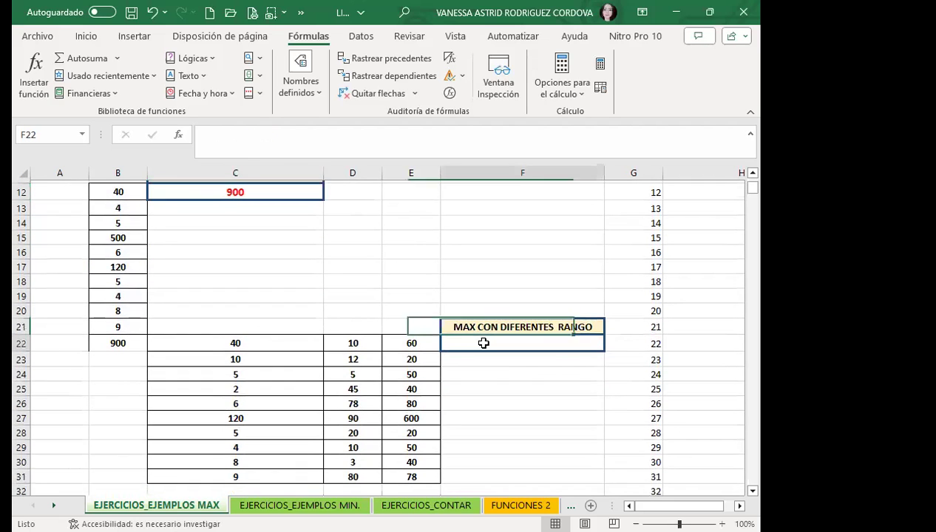
scroll(554, 373, "down", 2)
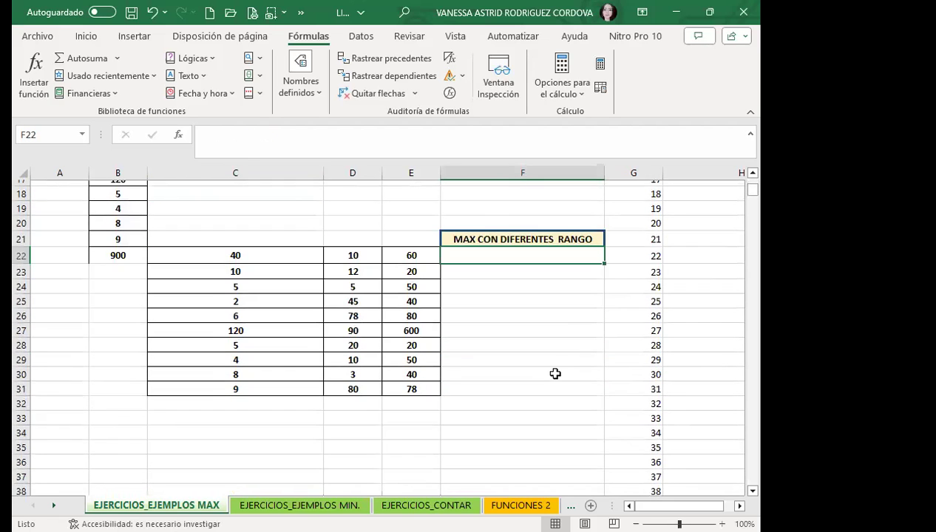
type("=")
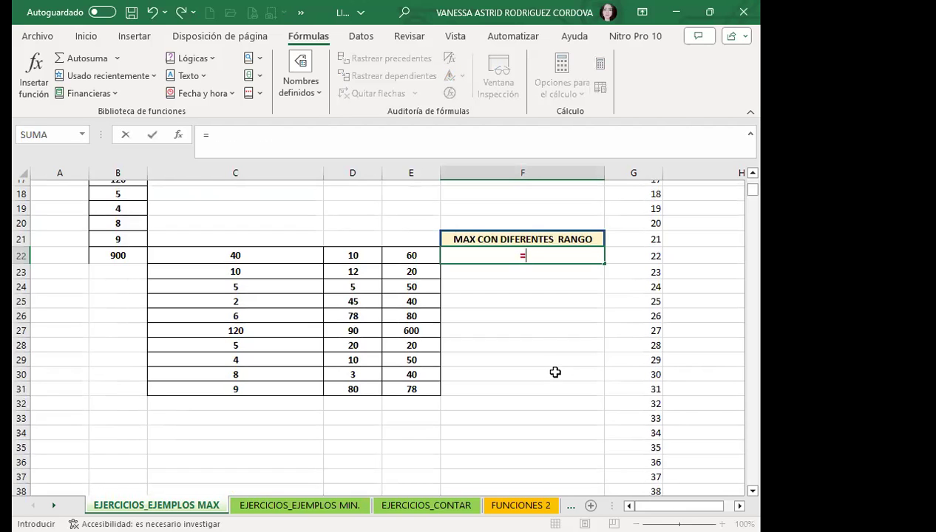
type("MA")
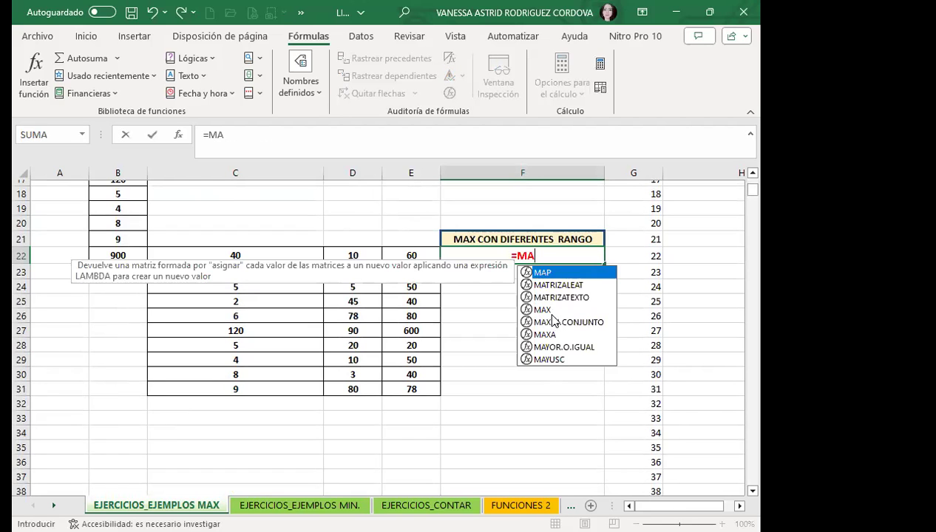
key("Tab")
left_click(241, 256)
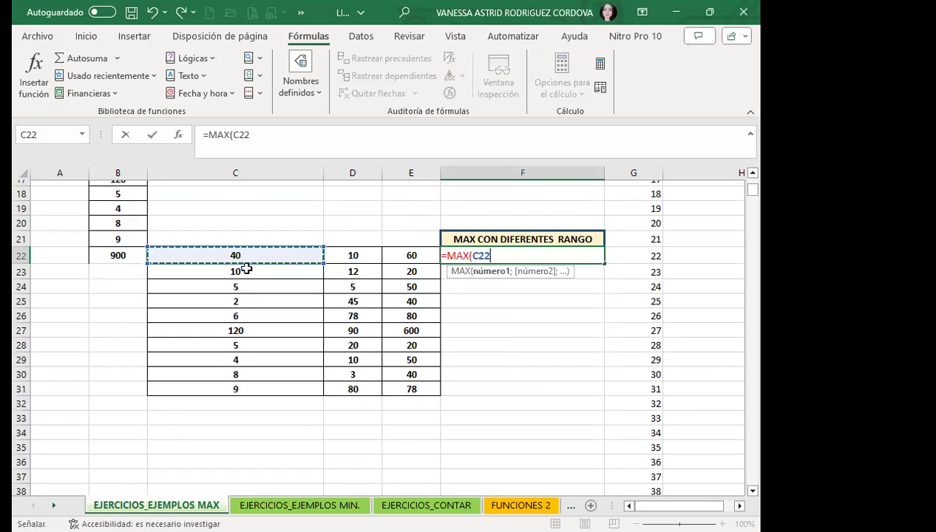
left_click(245, 383, "shift")
type(";")
left_click(409, 256)
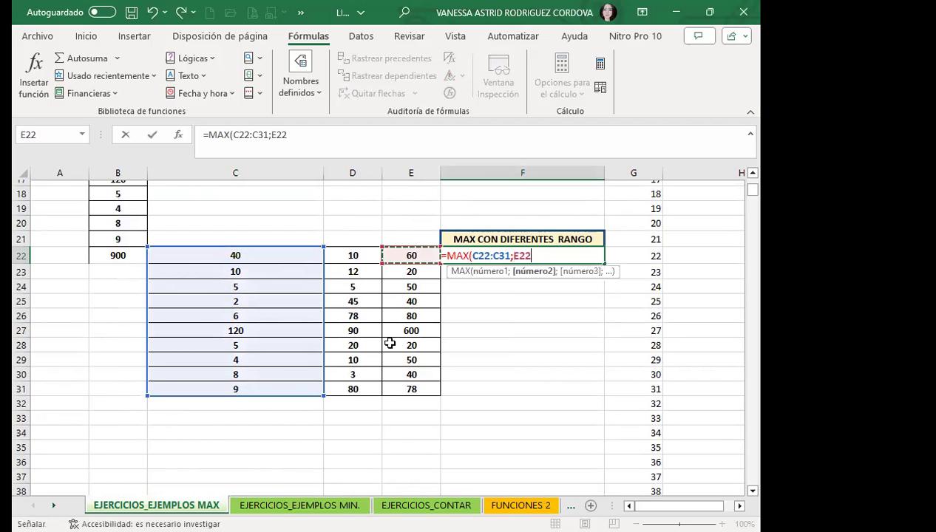
key("ctrl+shift+Down")
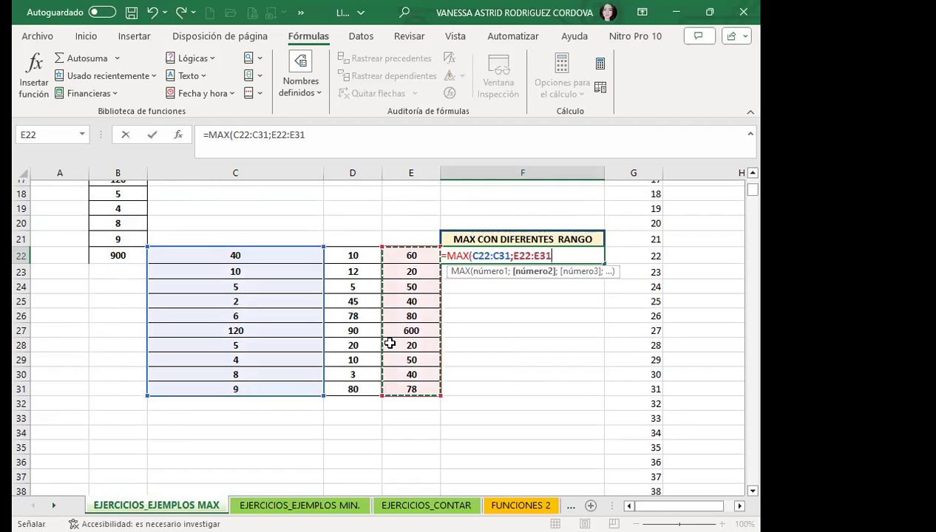
type(")")
key("Return")
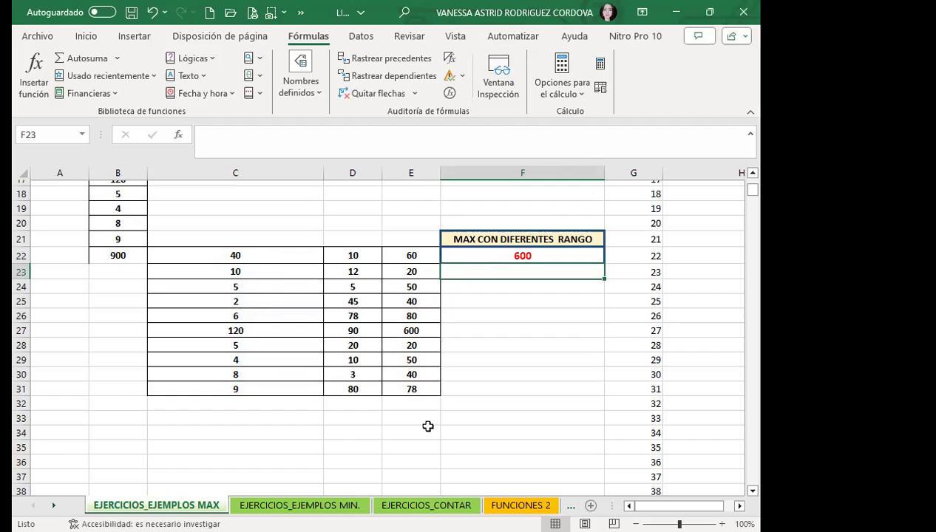
left_click(431, 331)
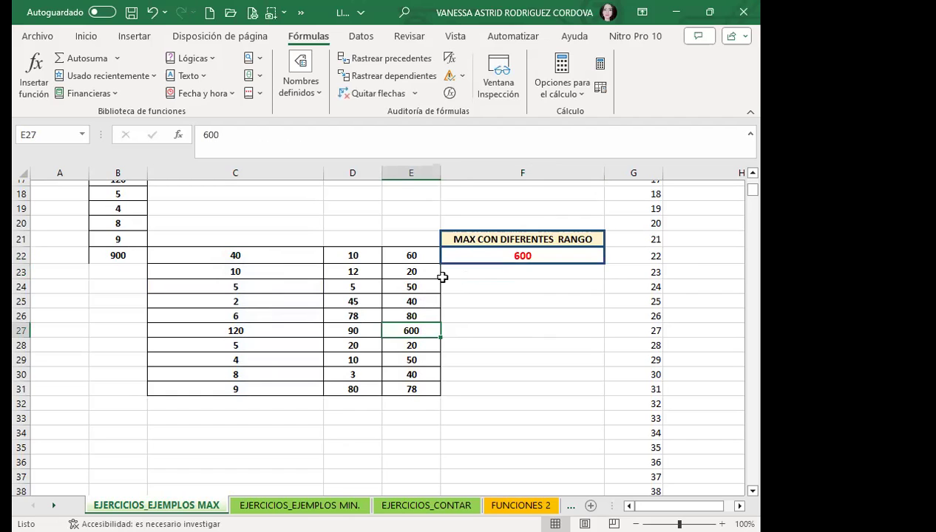
double_click(498, 254)
left_click(553, 256)
key("BackSpace")
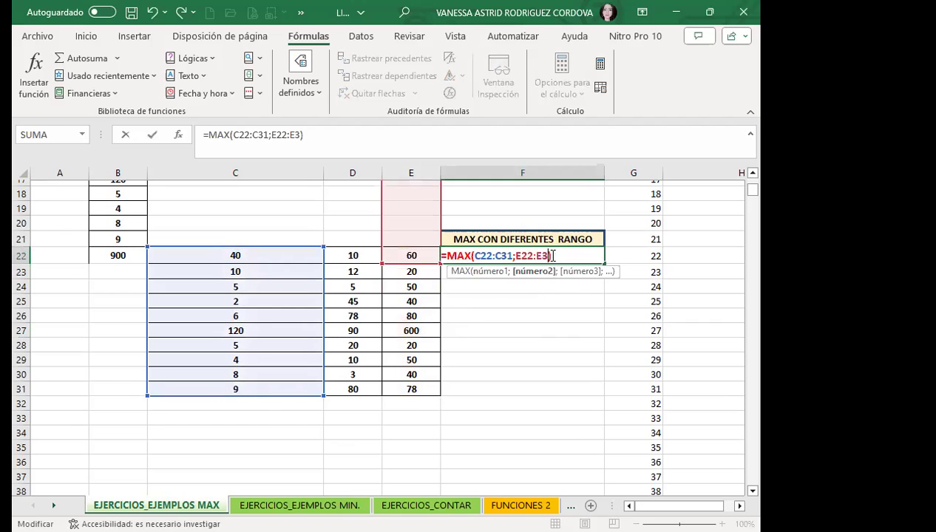
key("BackSpace")
key("BackSpace")
key("BackSpace")
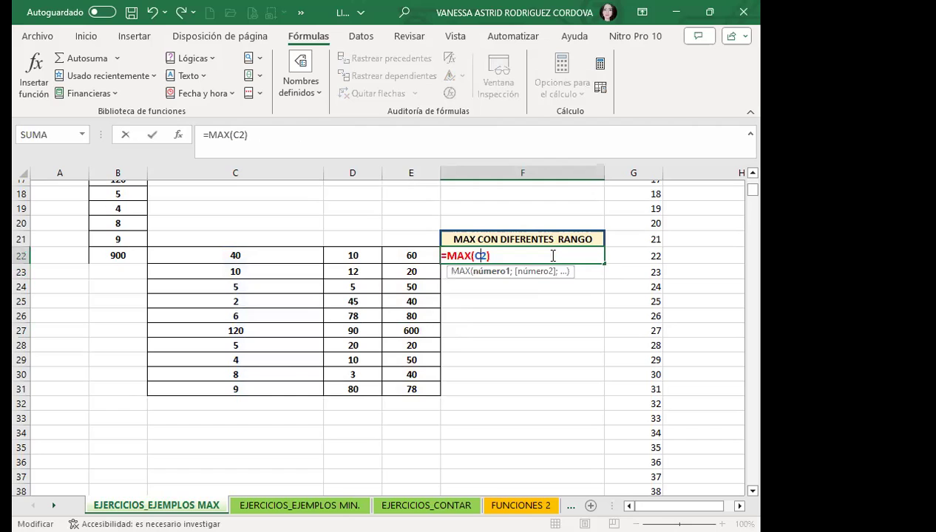
key("BackSpace")
key("BackSpace")
left_click(207, 253)
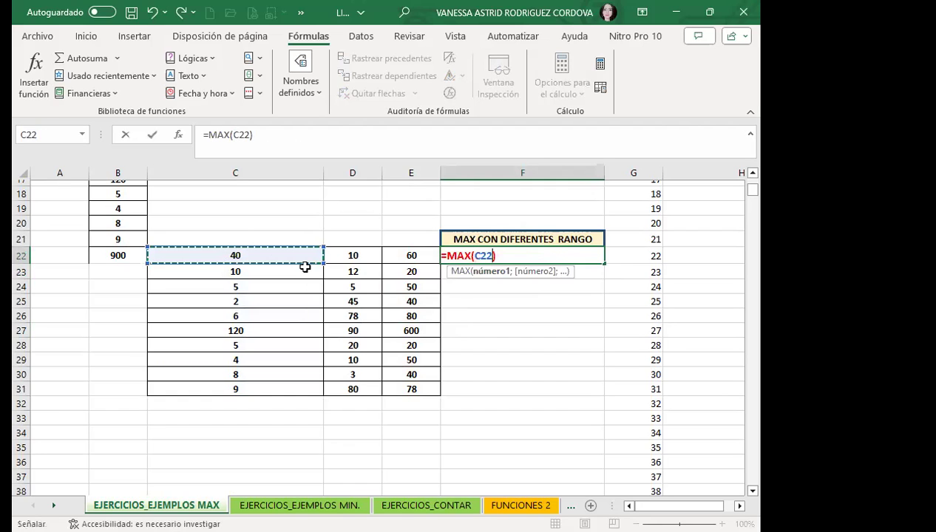
left_click(404, 392, "shift")
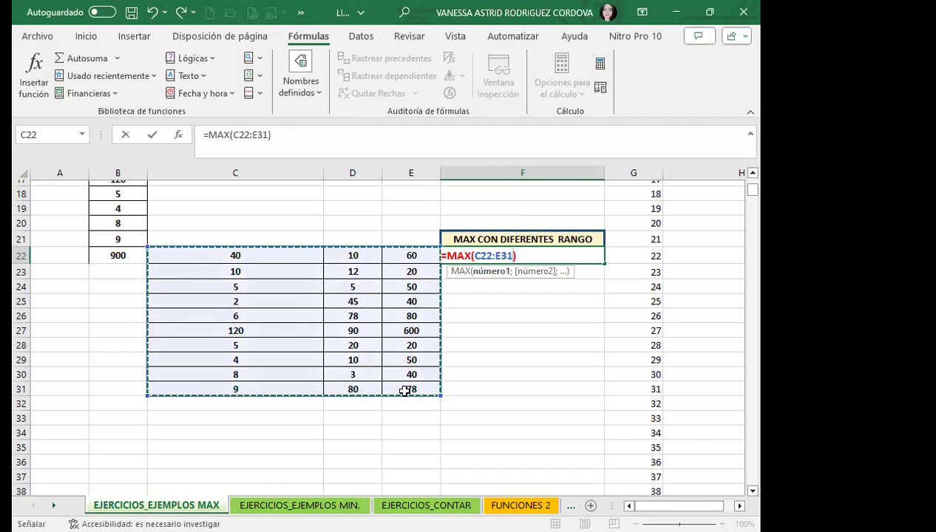
key("Return")
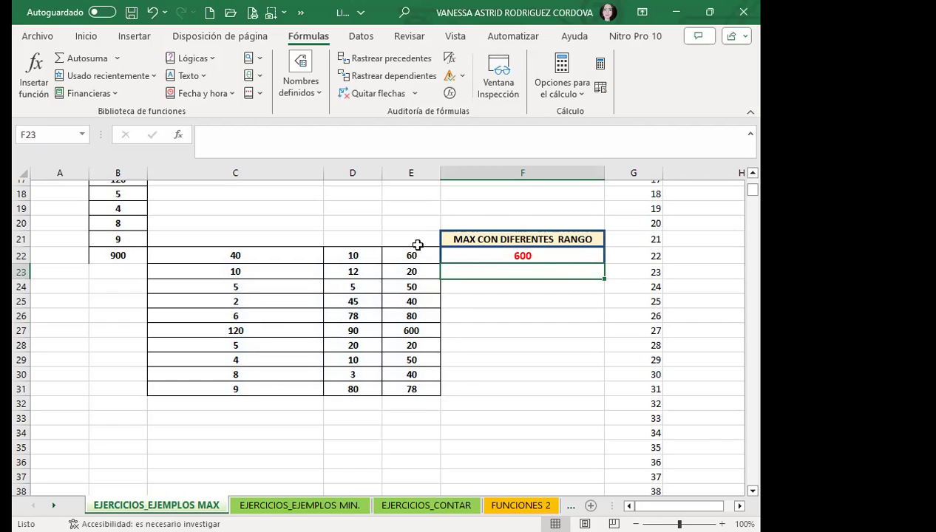
key("Up")
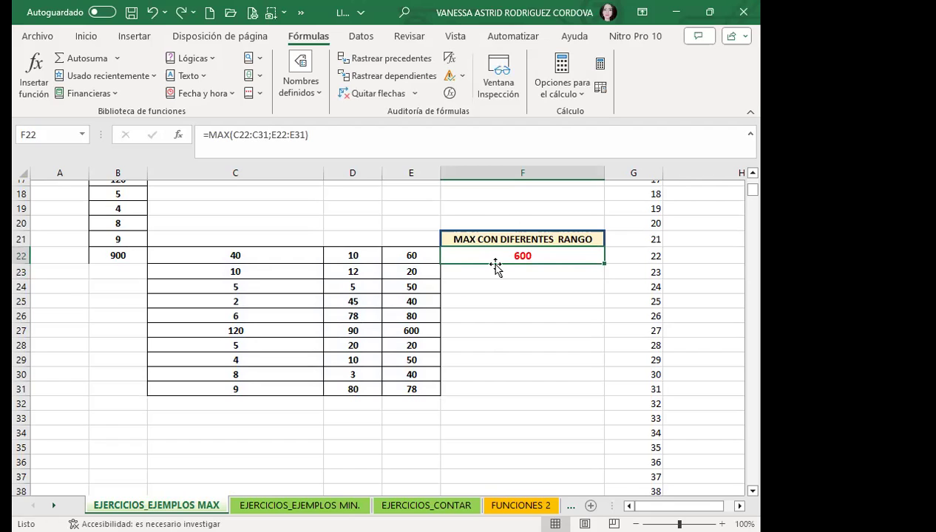
Enter =MAX(C22:E31) in F24, also returning 600.
left_click(481, 285)
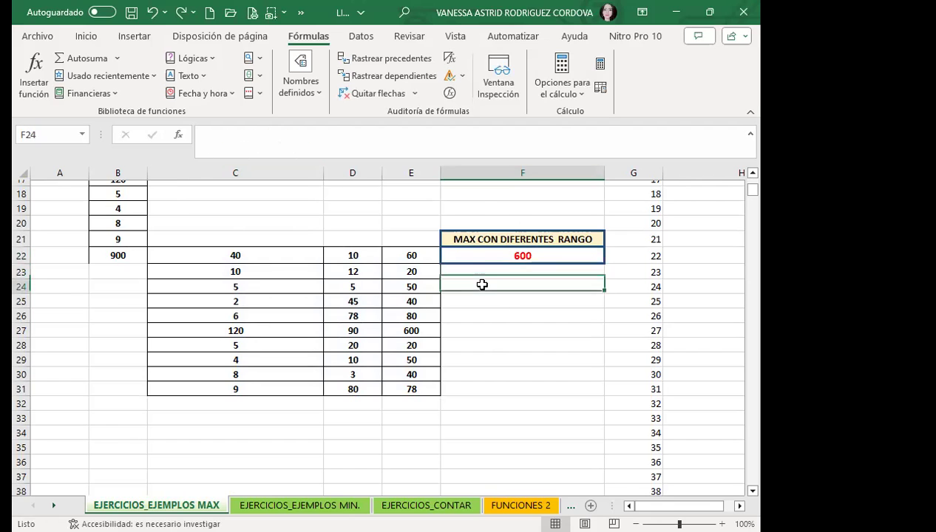
type("=")
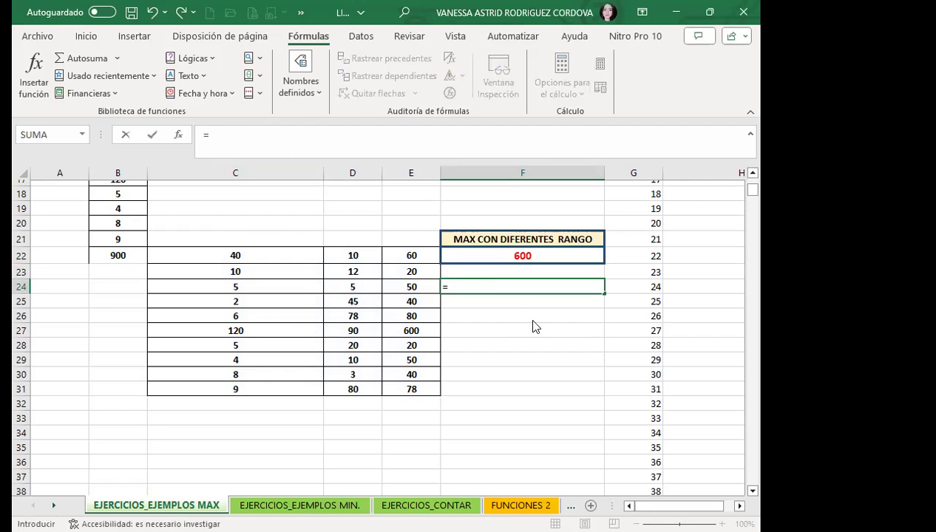
type("MAX(")
left_click_drag(236, 255, 391, 391)
key("Return")
left_click(522, 283)
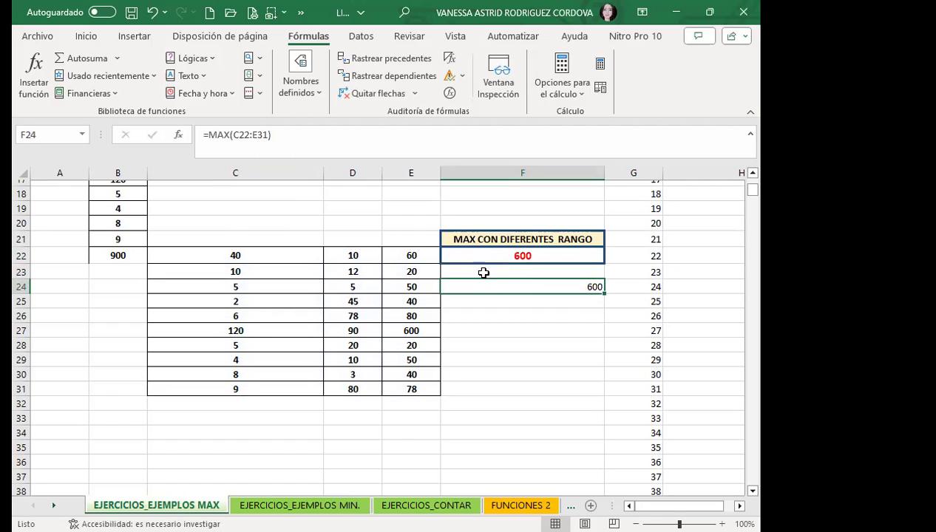
Pick up F22's formatting with Copiar formato on the Inicio tab.
left_click(468, 252)
left_click(86, 35)
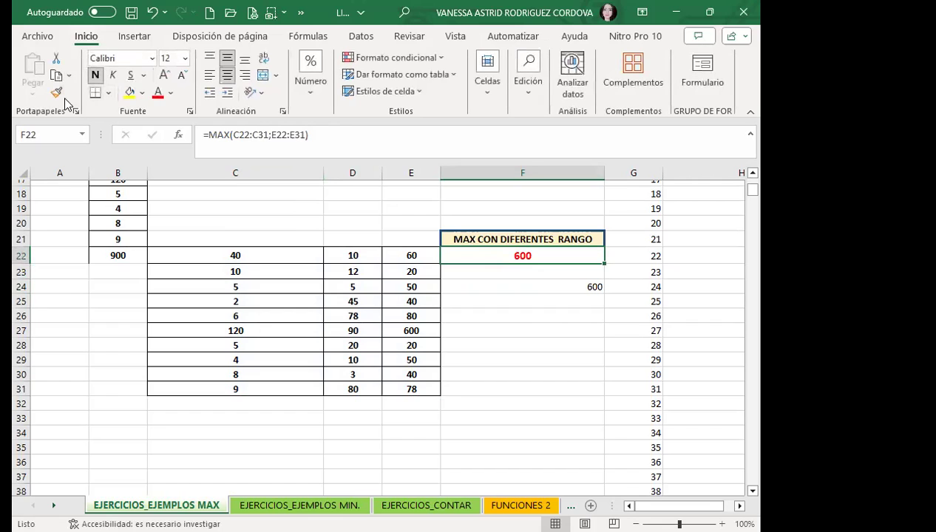
left_click(56, 93)
Paint F22's red boxed style onto F24, then set D25 to 900 so F24 shows 900.
left_click(462, 287)
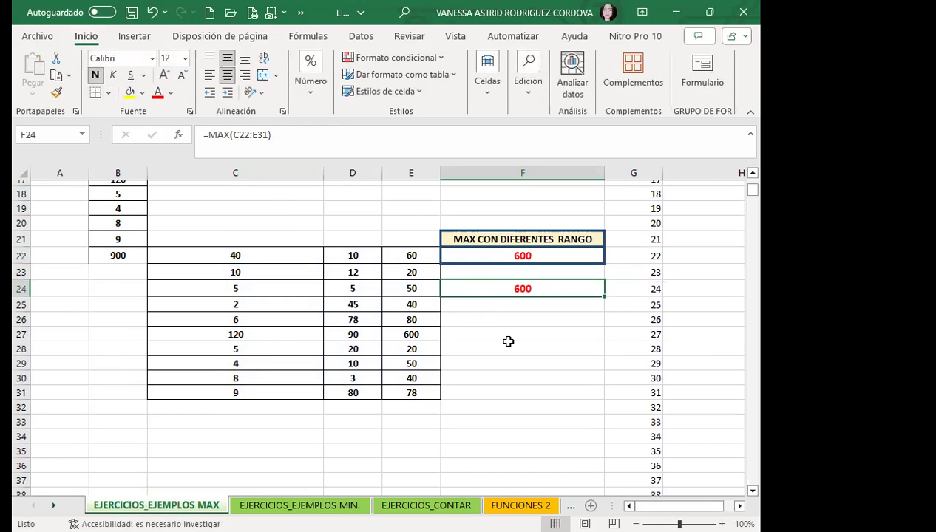
left_click(366, 303)
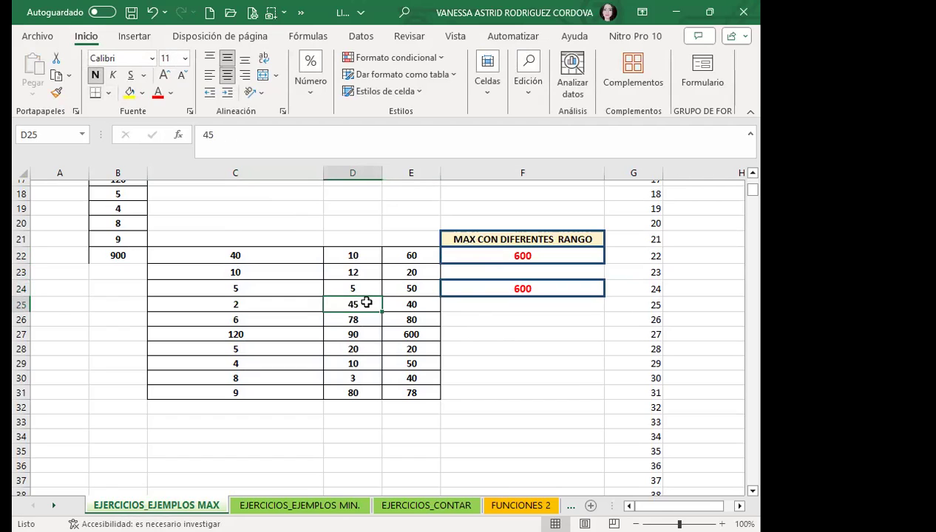
type("900")
key("Return")
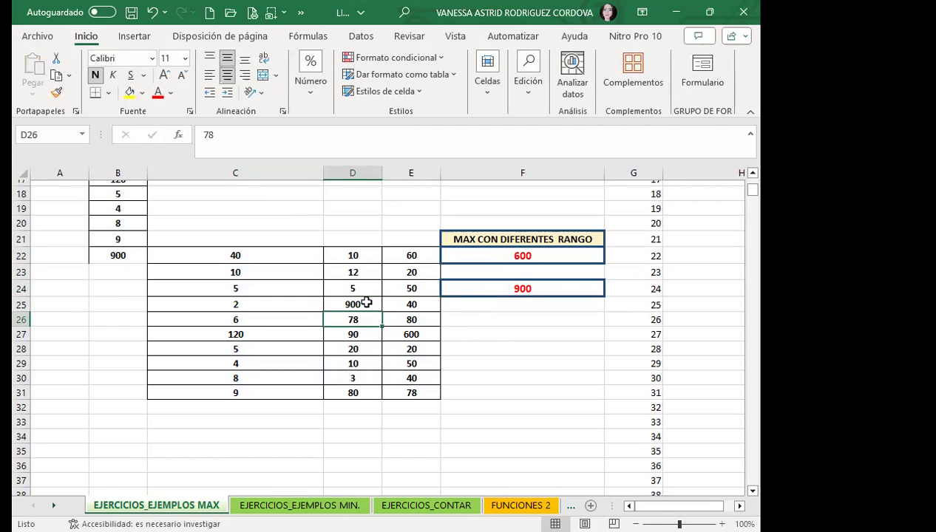
left_click(469, 288)
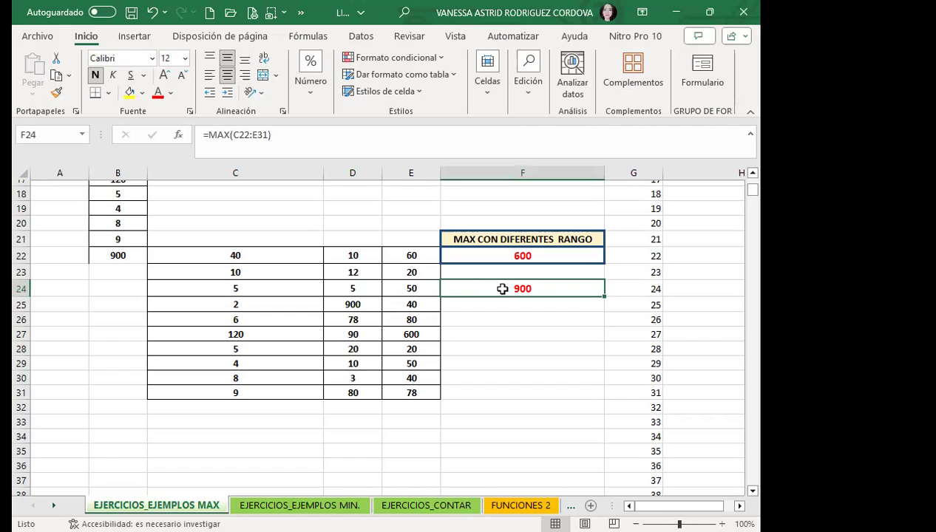
left_click(484, 253)
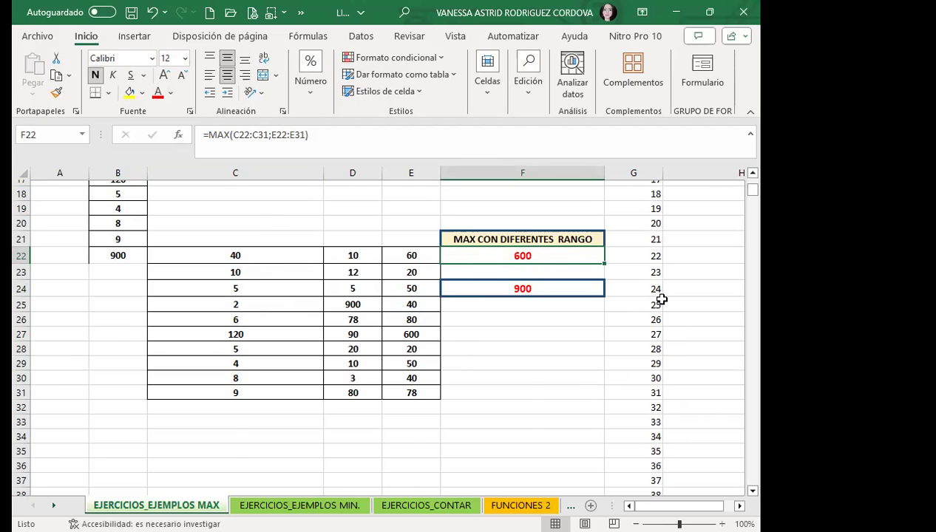
Enter =MAX(G:G) in H2, returning column G's maximum of 3000.
scroll(660, 296, "up", 5)
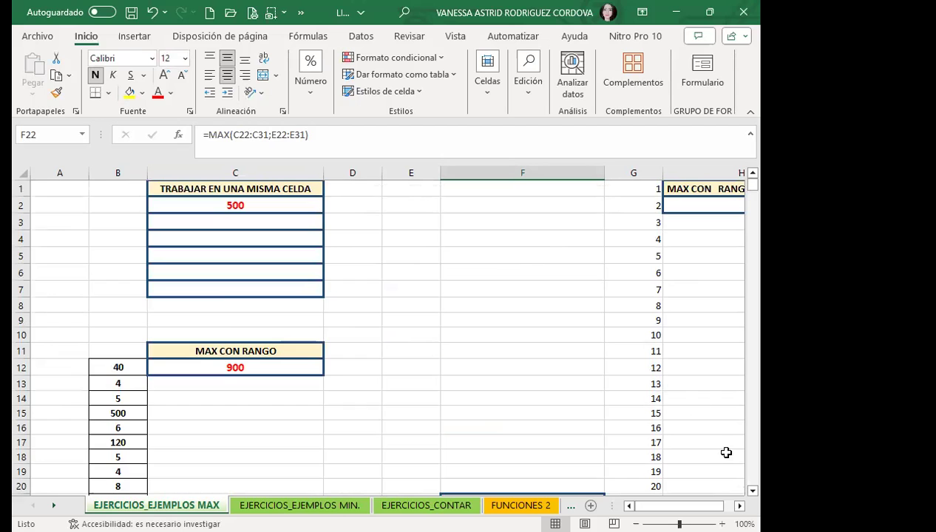
left_click(739, 506)
left_click(739, 505)
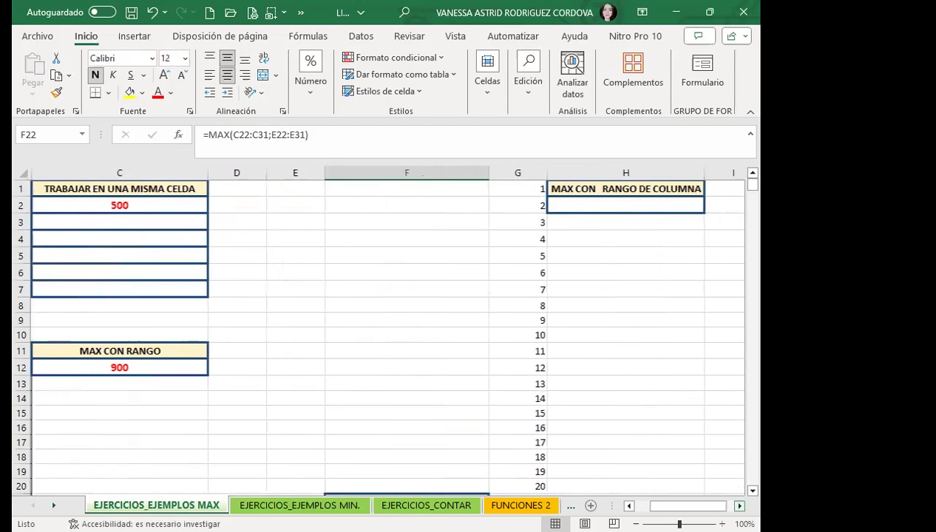
left_click(599, 205)
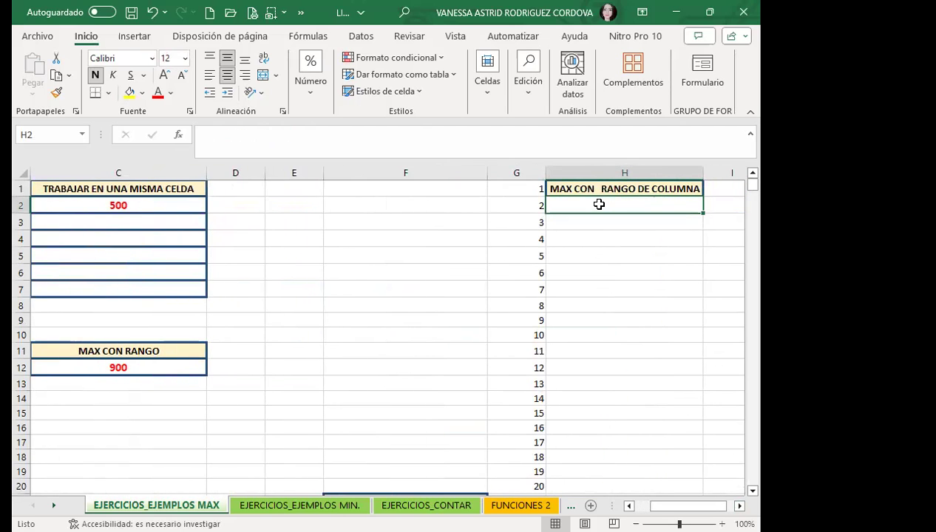
type("=")
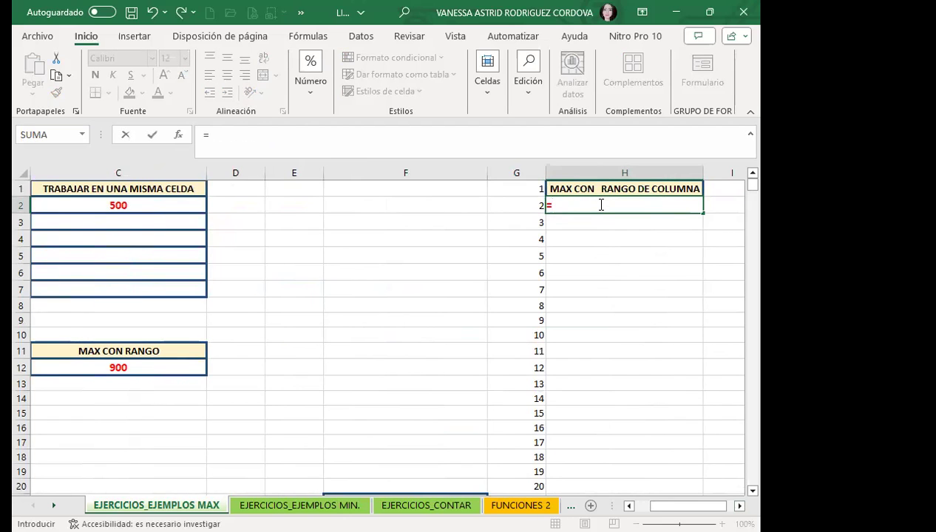
type("MAX")
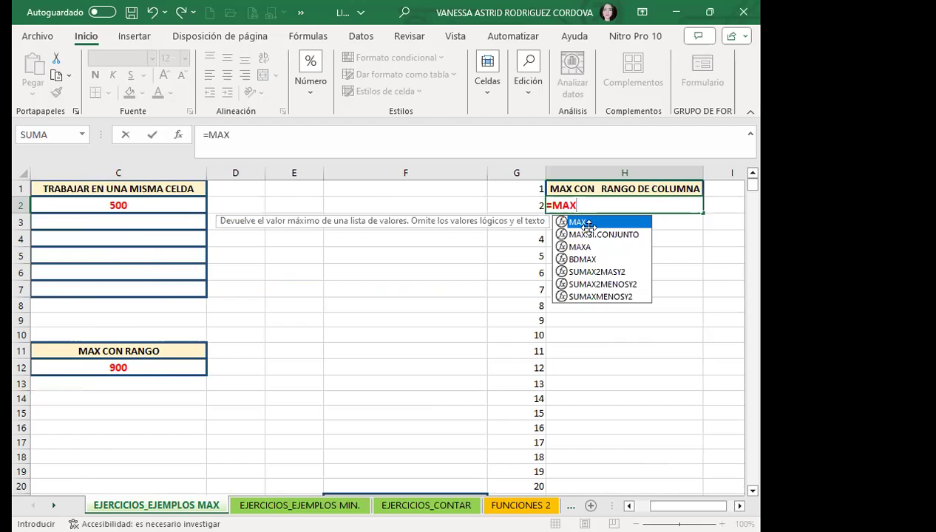
double_click(588, 227)
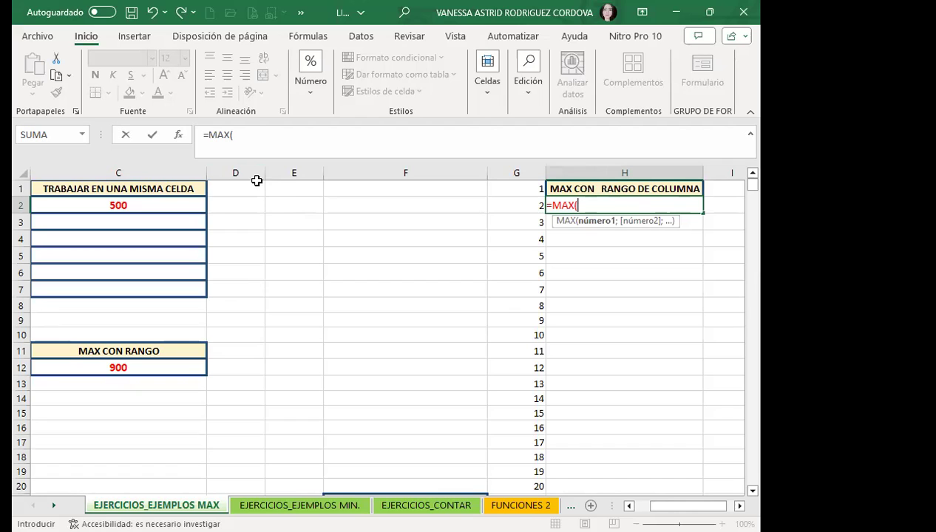
left_click(517, 172)
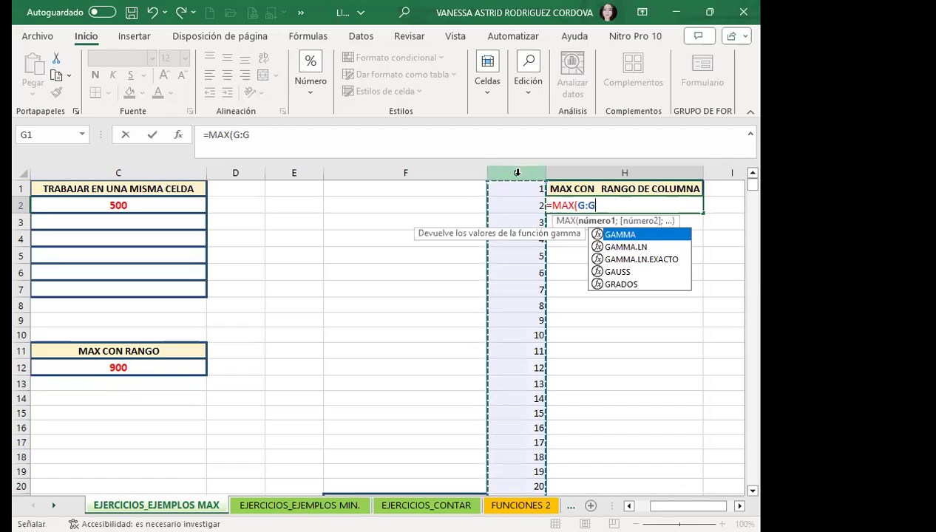
key("Return")
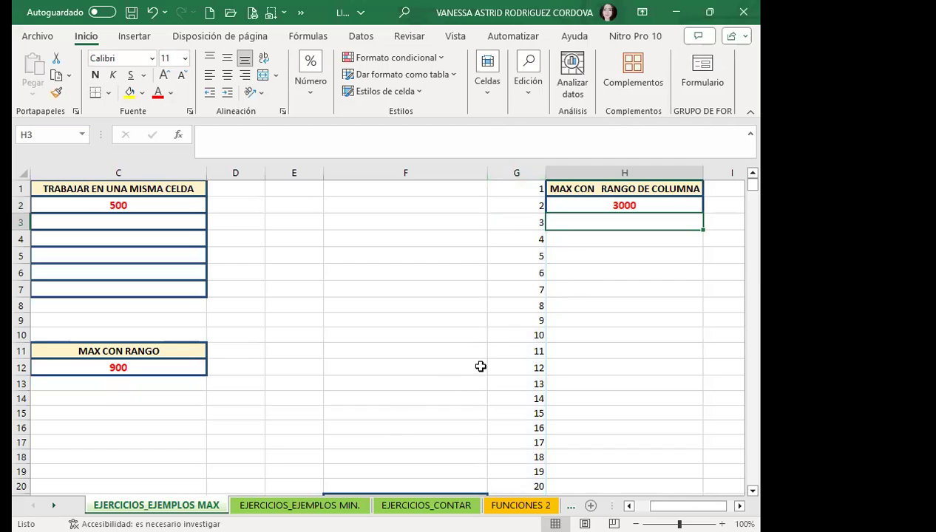
Copy the 3000 cell's red formatting to G1120 and enter 4000 there.
scroll(504, 332, "down", 14)
scroll(503, 331, "down", 7)
scroll(504, 332, "down", 14)
scroll(503, 331, "down", 15)
scroll(503, 331, "down", 9)
scroll(503, 331, "down", 13)
scroll(504, 331, "down", 17)
scroll(505, 325, "down", 17)
scroll(506, 310, "down", 18)
scroll(503, 292, "down", 9)
scroll(499, 273, "down", 19)
scroll(497, 265, "down", 17)
scroll(496, 263, "down", 17)
scroll(497, 284, "down", 9)
scroll(476, 255, "down", 16)
scroll(498, 314, "down", 18)
scroll(496, 303, "down", 15)
scroll(497, 294, "down", 10)
scroll(497, 292, "down", 20)
scroll(497, 292, "down", 1)
middle_click(497, 284)
middle_click(478, 362)
scroll(480, 359, "up", 7)
scroll(503, 325, "up", 16)
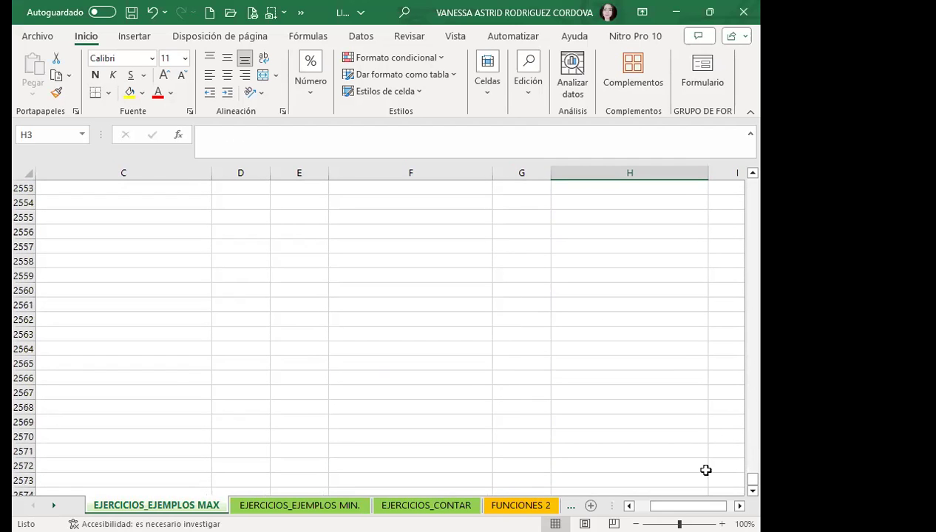
left_click_drag(755, 479, 737, 328)
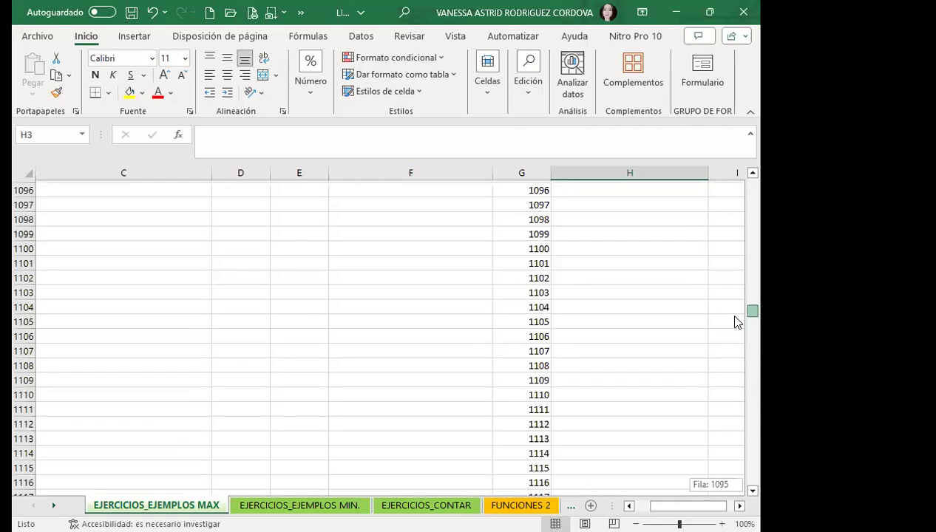
left_click_drag(737, 327, 742, 326)
left_click(542, 326)
scroll(529, 291, "up", 10)
scroll(529, 291, "up", 10)
scroll(491, 324, "up", 6)
scroll(440, 366, "down", 8)
scroll(423, 366, "down", 1)
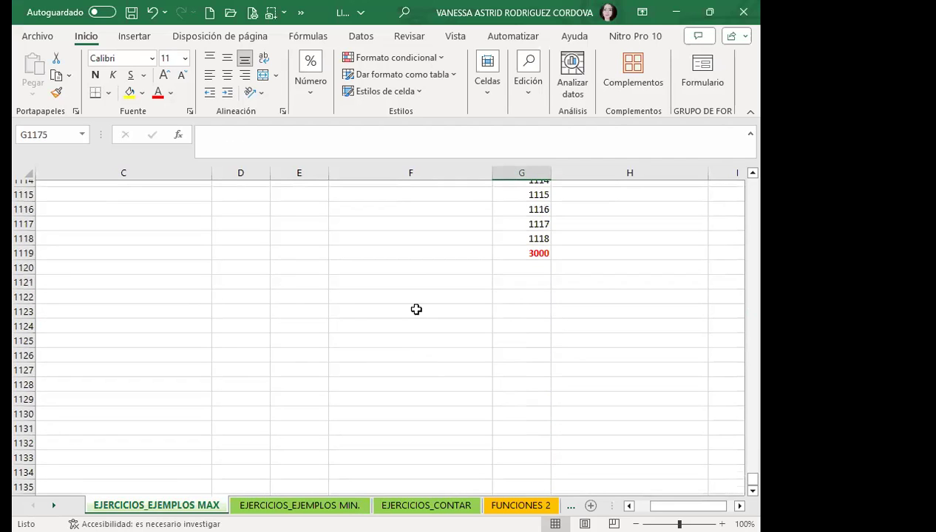
left_click(510, 255)
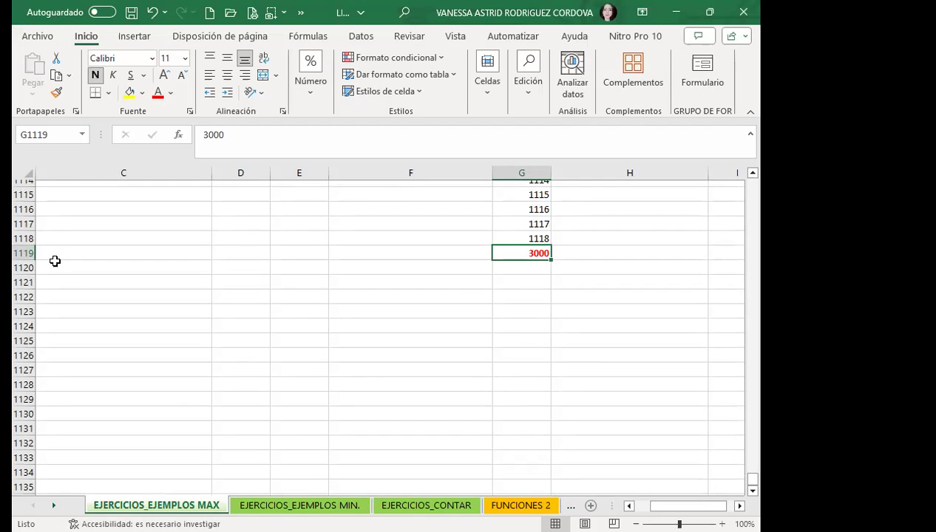
left_click(512, 270)
left_click(500, 250)
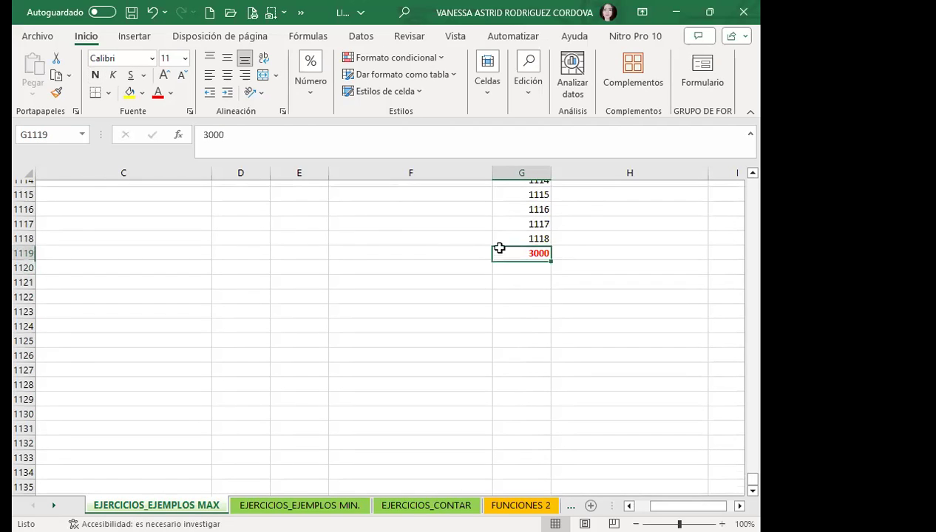
left_click(56, 93)
left_click(522, 265)
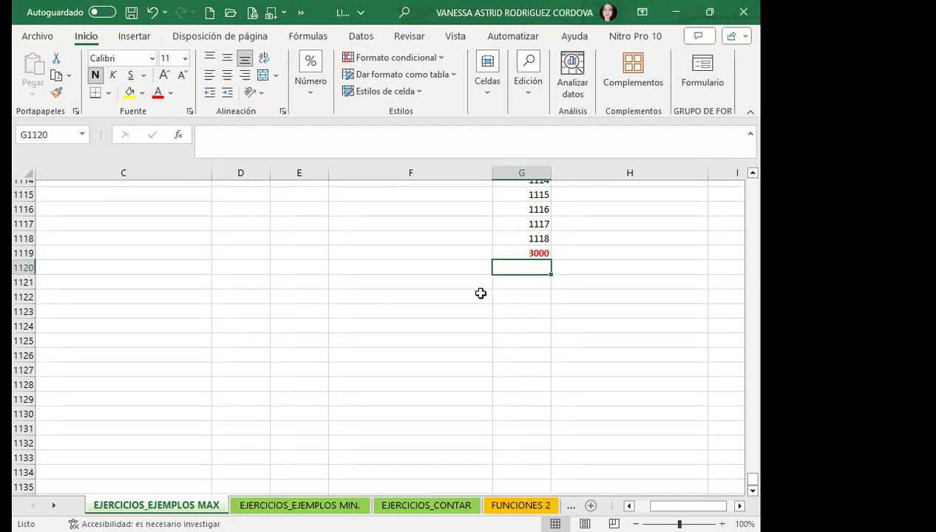
type("4000")
key("Return")
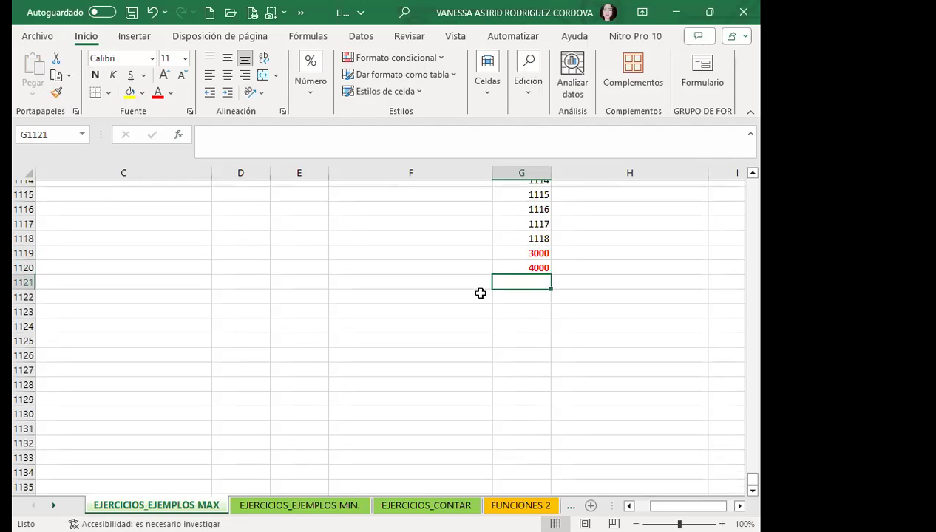
Go to the EJERCICIOS_EJEMPLOS MIN. sheet and select C2 under TRABAJAR EN UNA MISMA CELDA.
left_click_drag(752, 482, 756, 177)
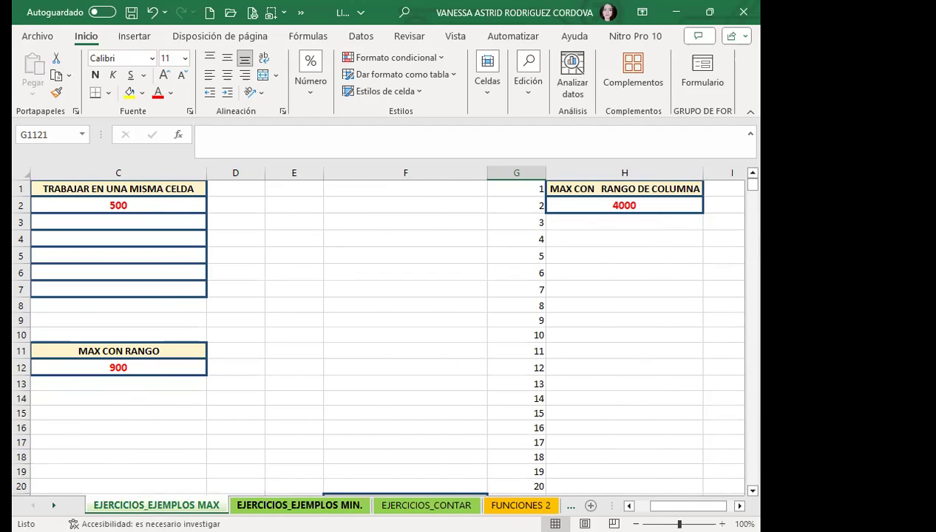
left_click(299, 505)
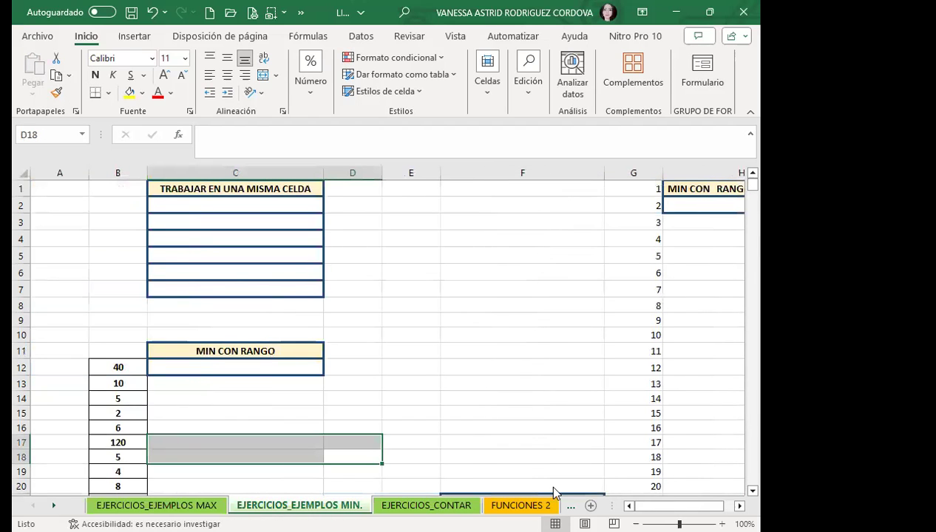
left_click(242, 202)
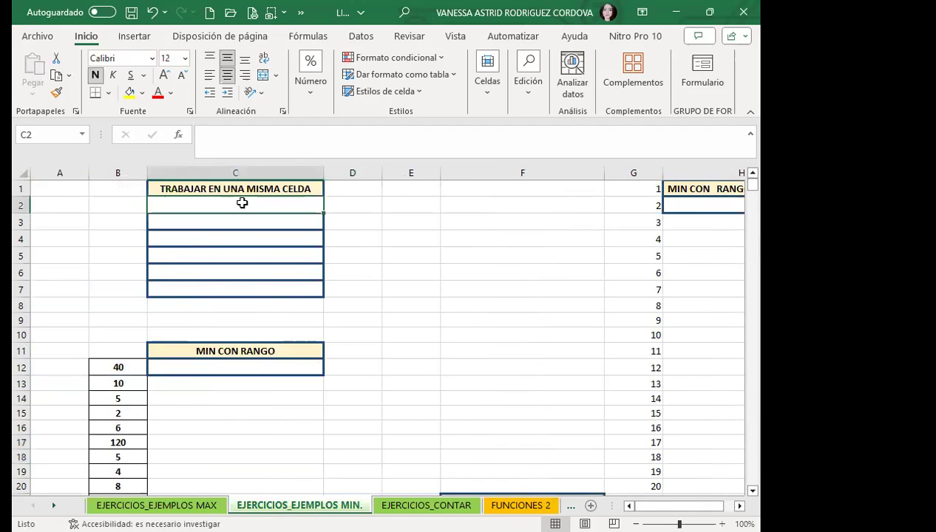
Enter =MIN(12;4;5) in C2 so it returns 4, then check the formula.
type("=")
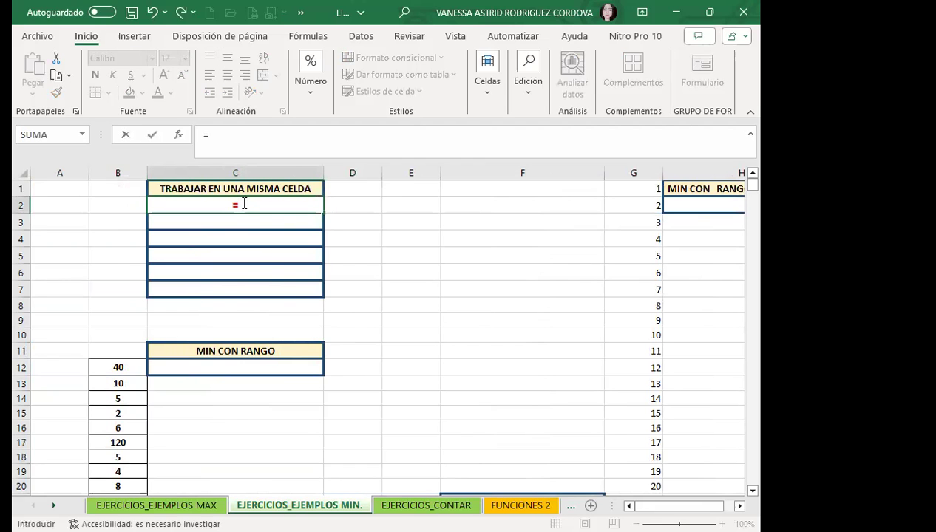
type("MIN")
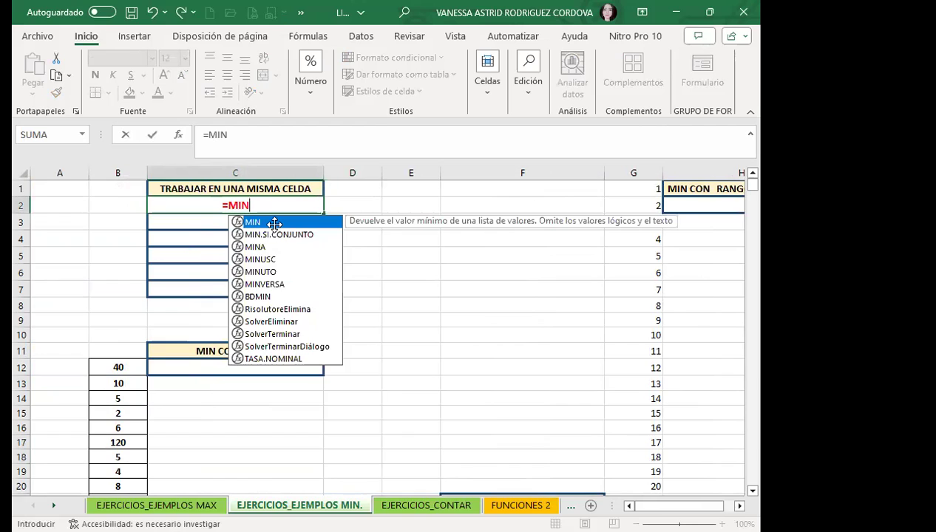
double_click(273, 222)
type("12")
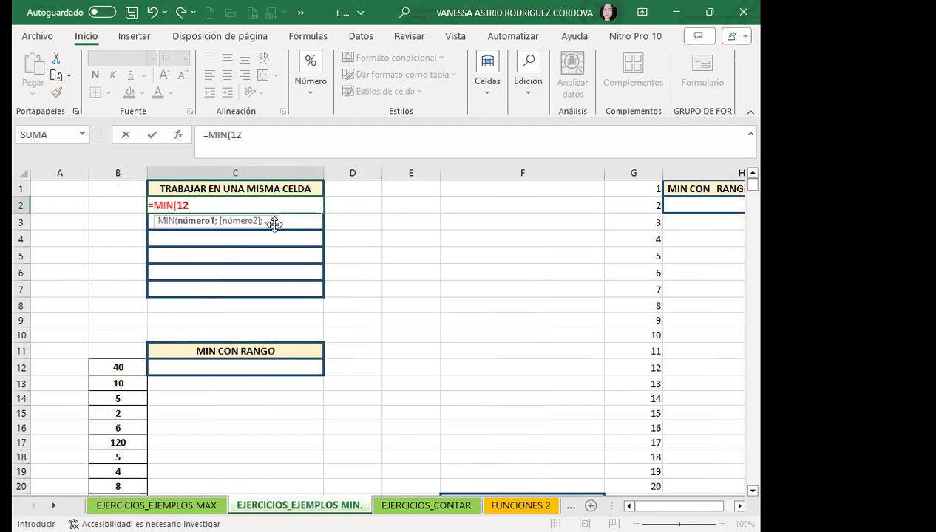
type(";4;")
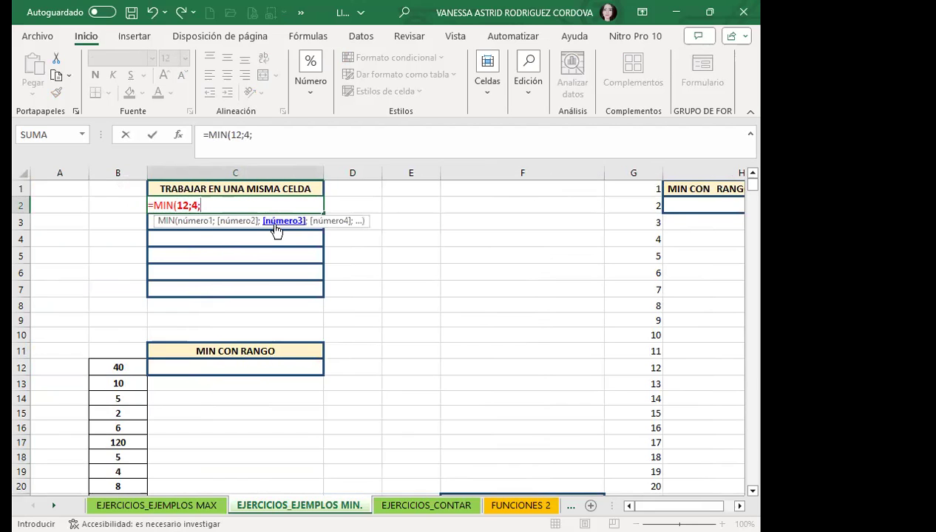
type("5")
type(")")
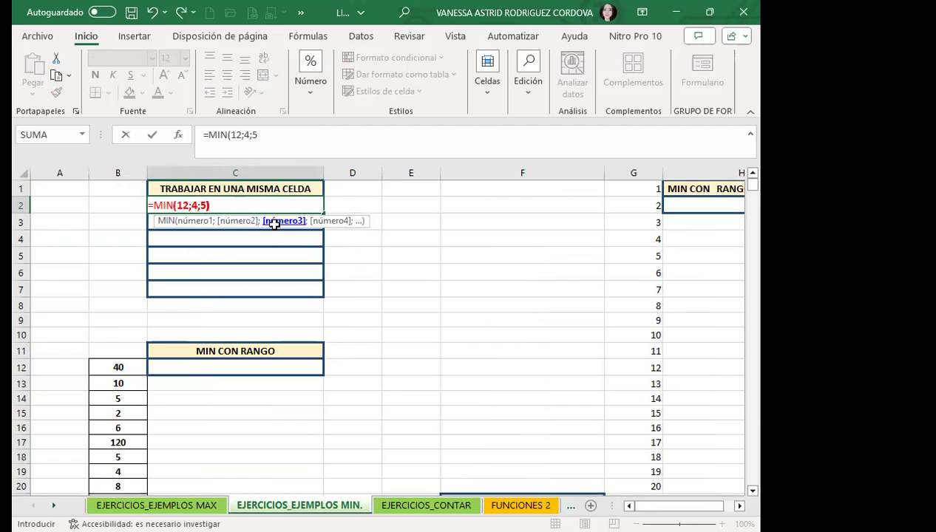
key("Return")
left_click(286, 202)
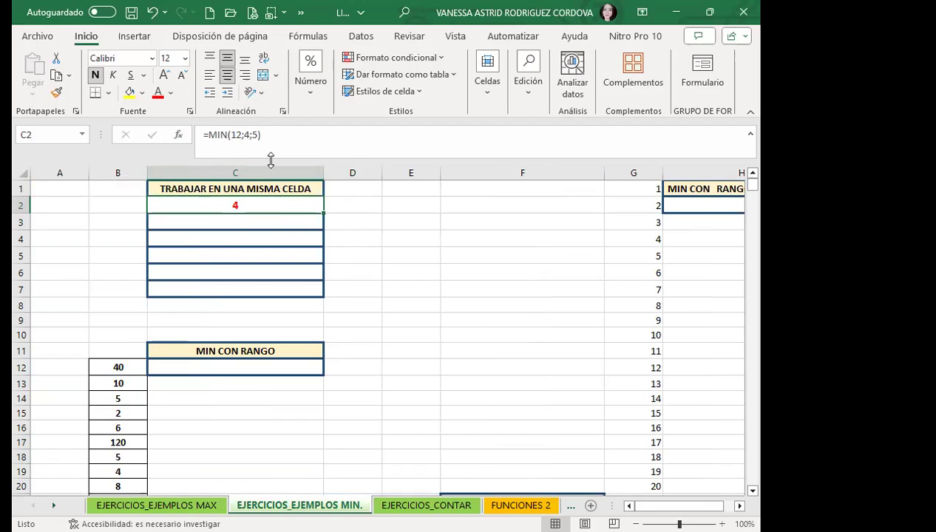
Enter =MIN(B12:B21) in C12 under MIN CON RANGO.
left_click(252, 366)
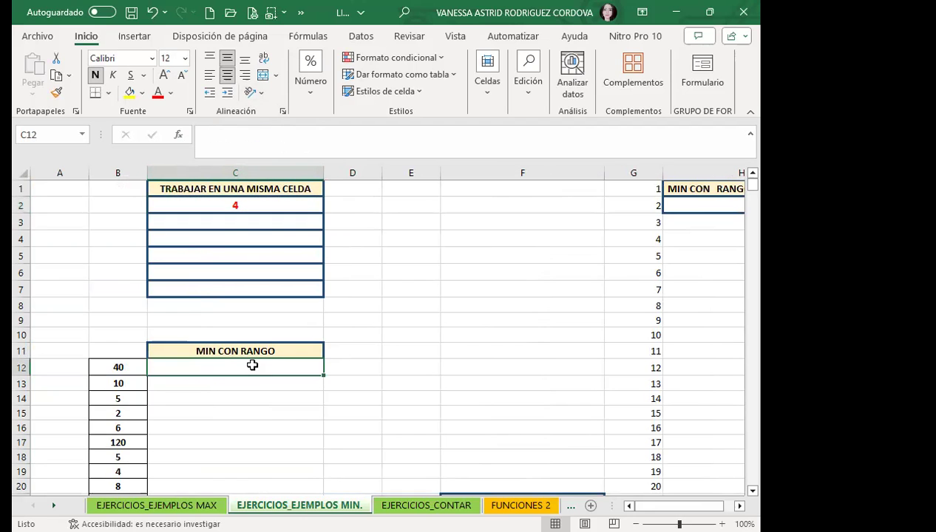
type("=M")
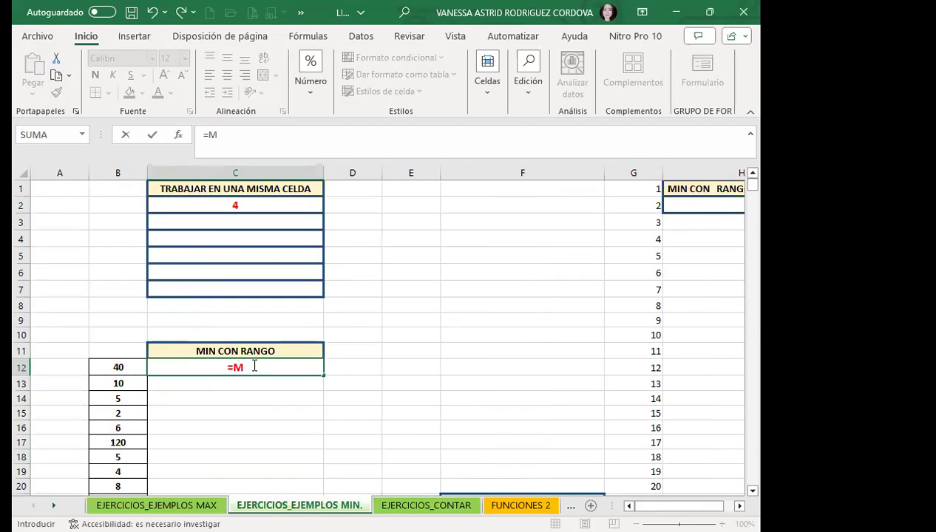
type("IN")
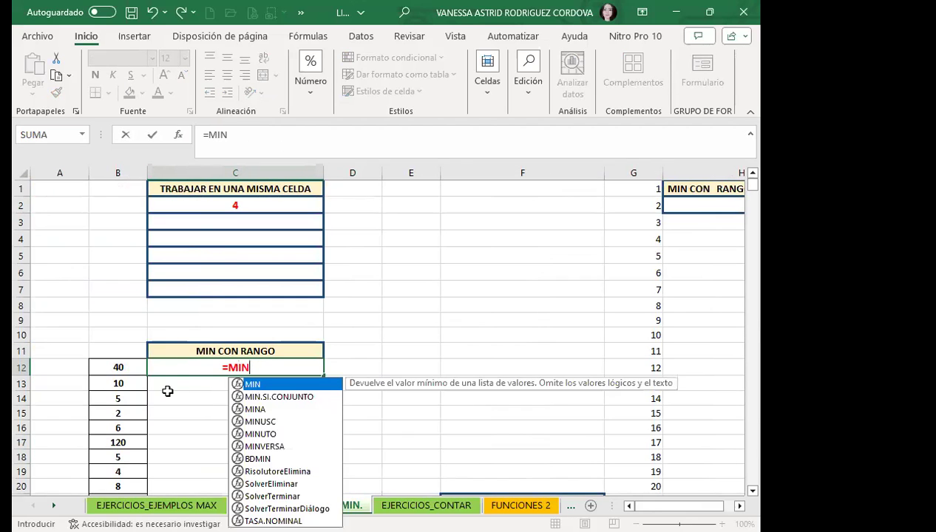
type("(")
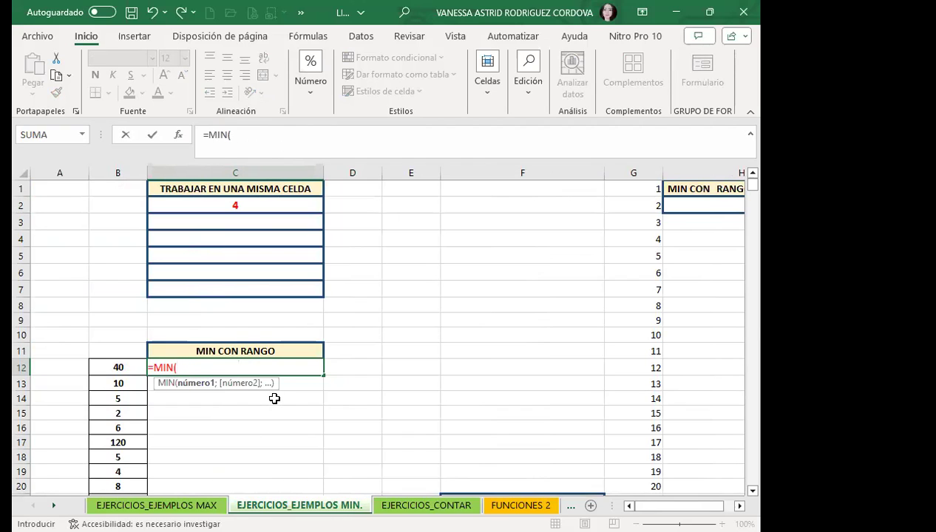
left_click(119, 366)
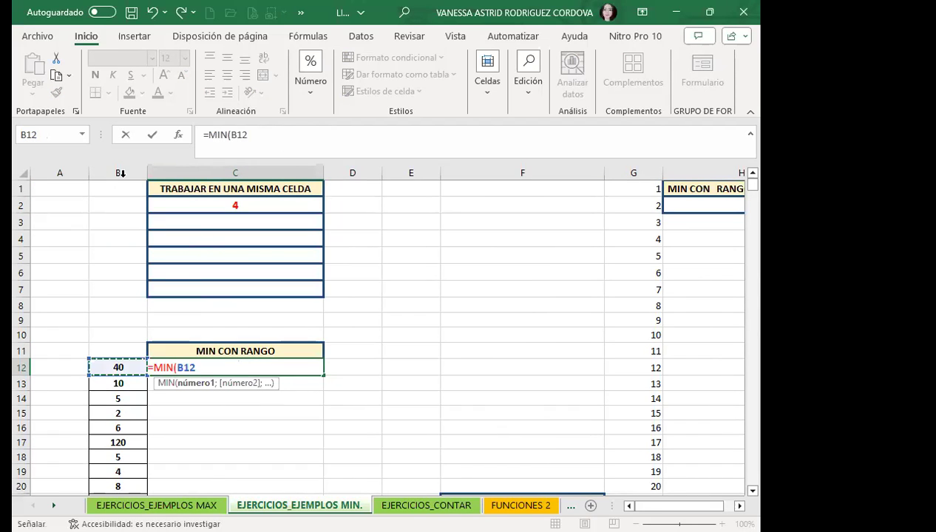
left_click_drag(118, 367, 115, 452)
key("Return")
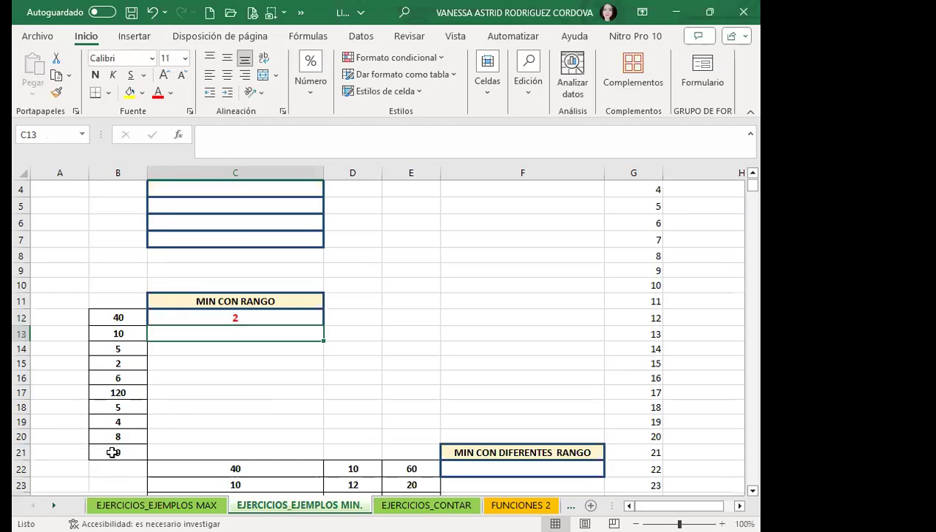
left_click(263, 317)
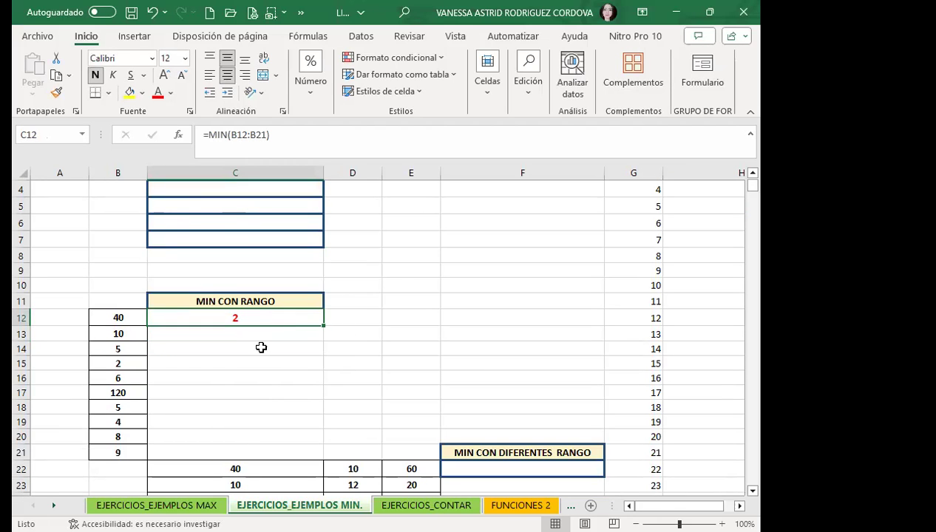
Test C12 by changing B15 to 500 and B13 to 2, so it returns 2.
left_click(128, 361)
type("500")
key("Return")
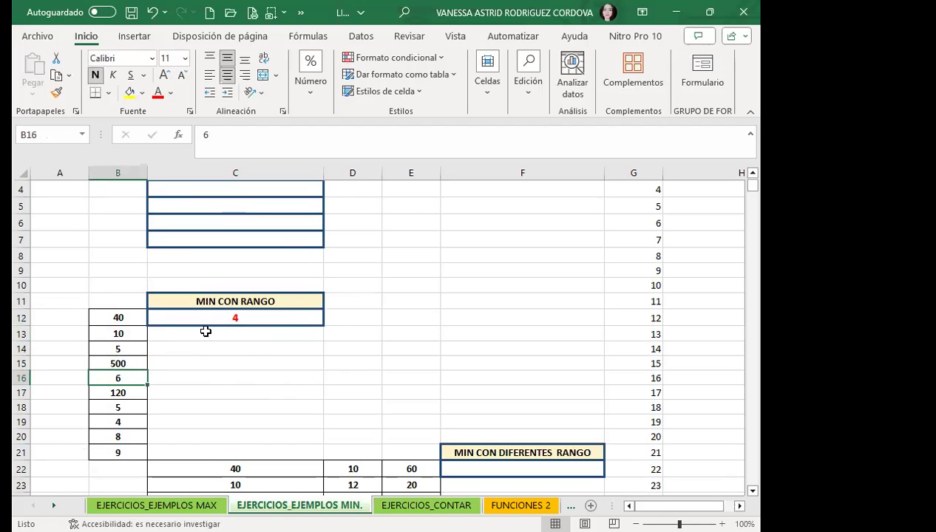
left_click(130, 334)
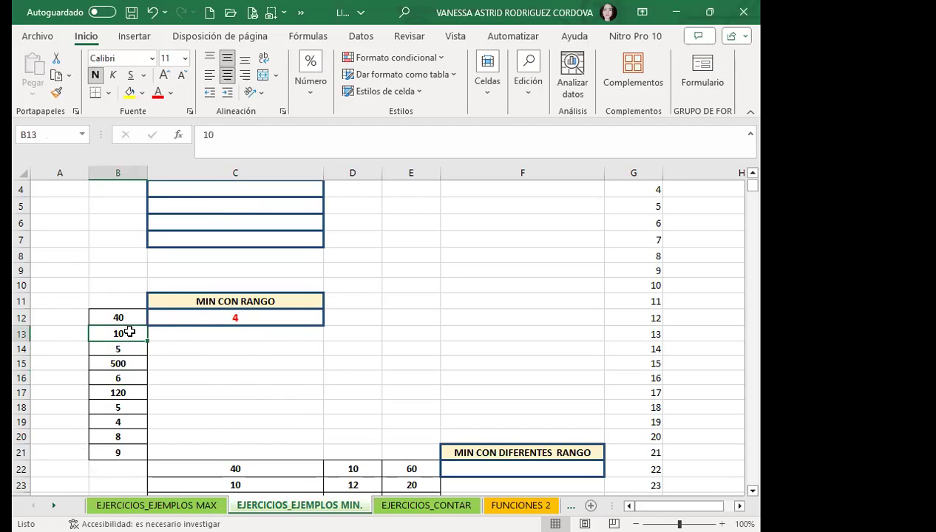
type("2")
key("Return")
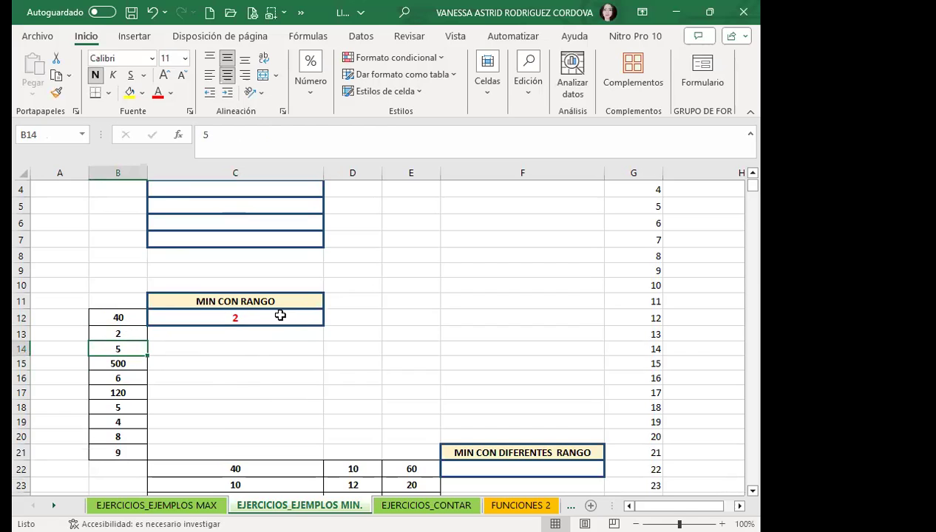
left_click(277, 311)
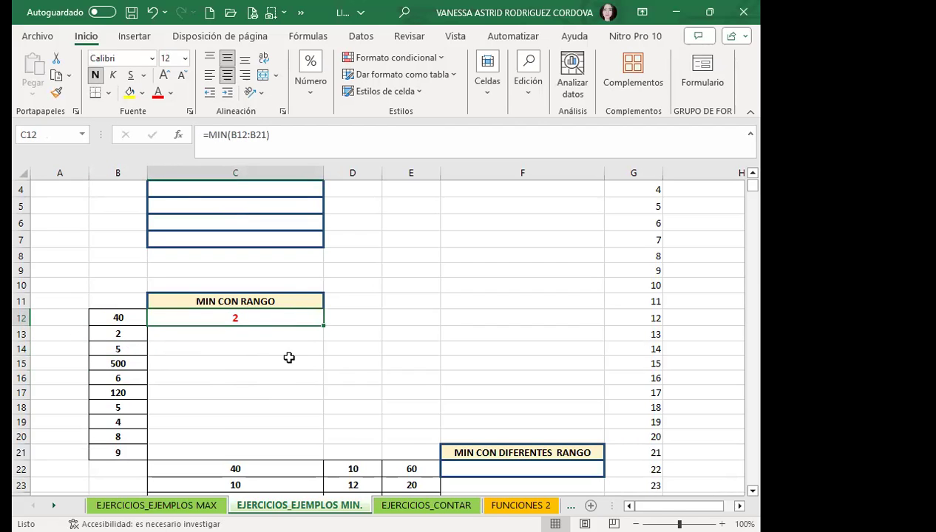
scroll(479, 387, "down", 1)
left_click(510, 421)
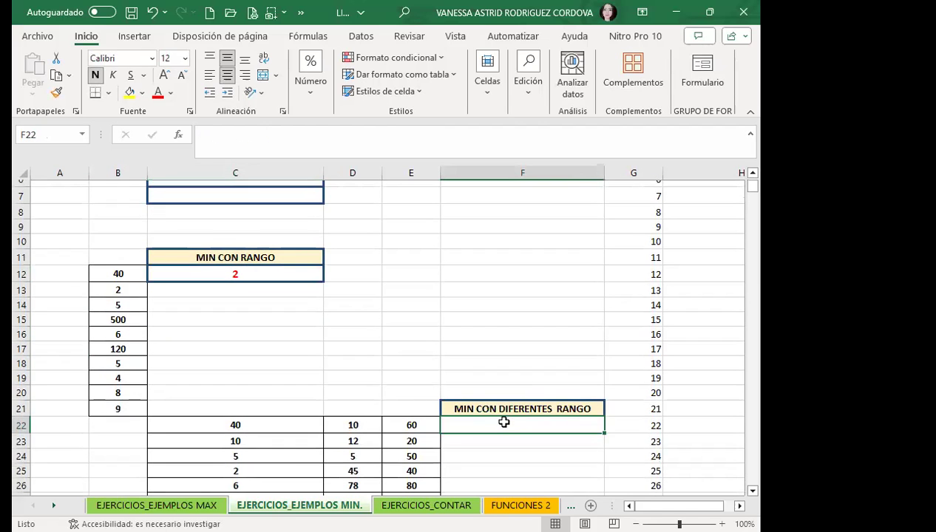
Enter =MIN(C22:E31) in F22, returning 2 across the block.
type("=,O")
key("BackSpace")
key("BackSpace")
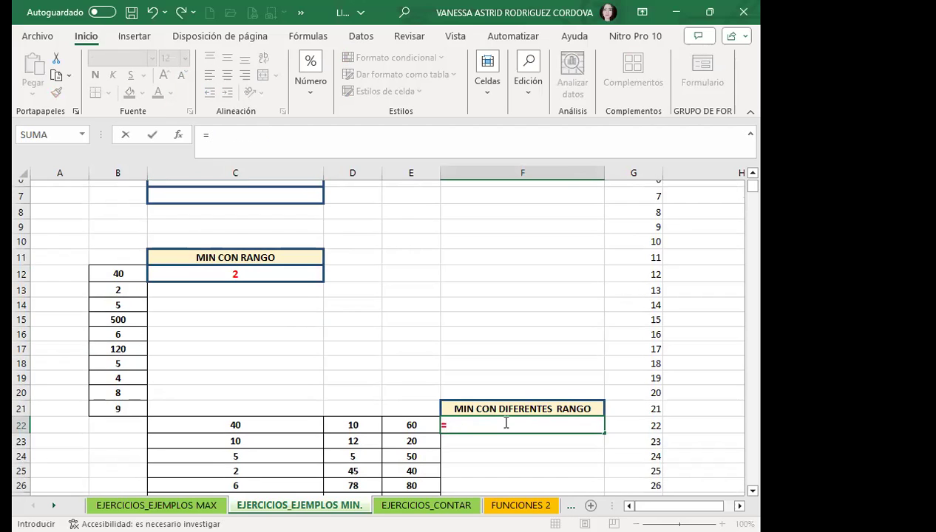
type("MIN")
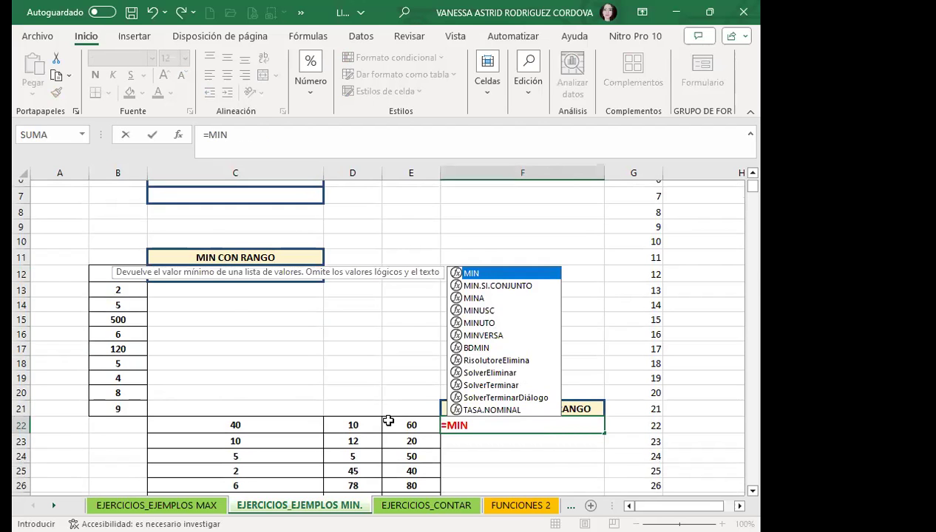
type("(")
left_click_drag(235, 425, 391, 427)
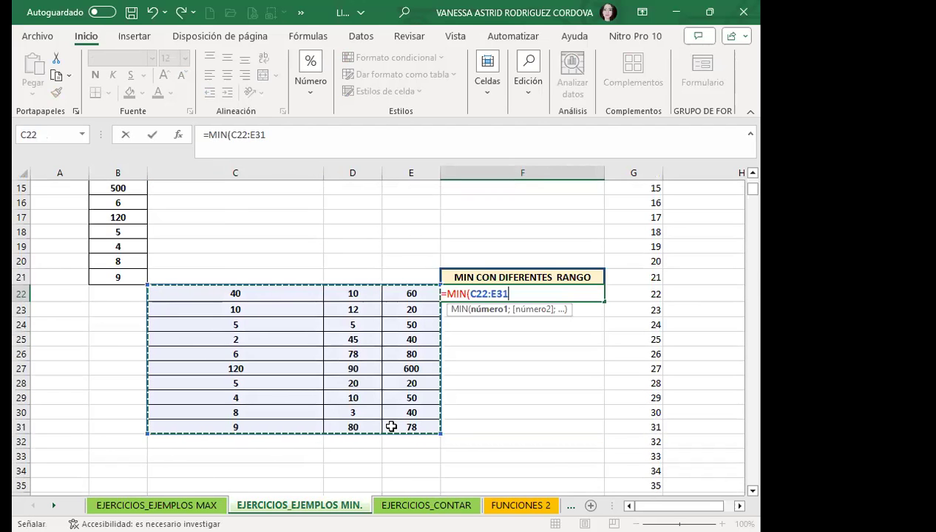
key("Return")
scroll(577, 344, "up", 5)
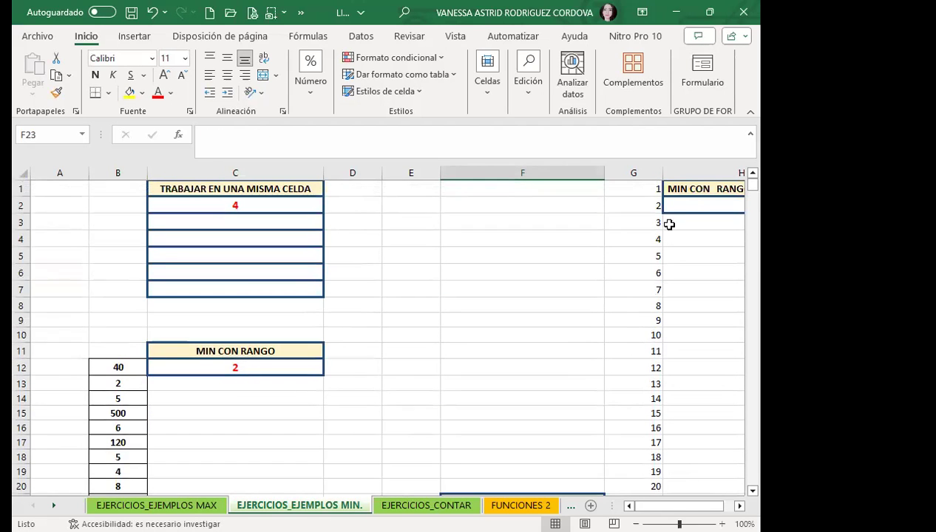
Enter =MIN(G:G) in H2 over the whole of column G, returning 0.
left_click(693, 208)
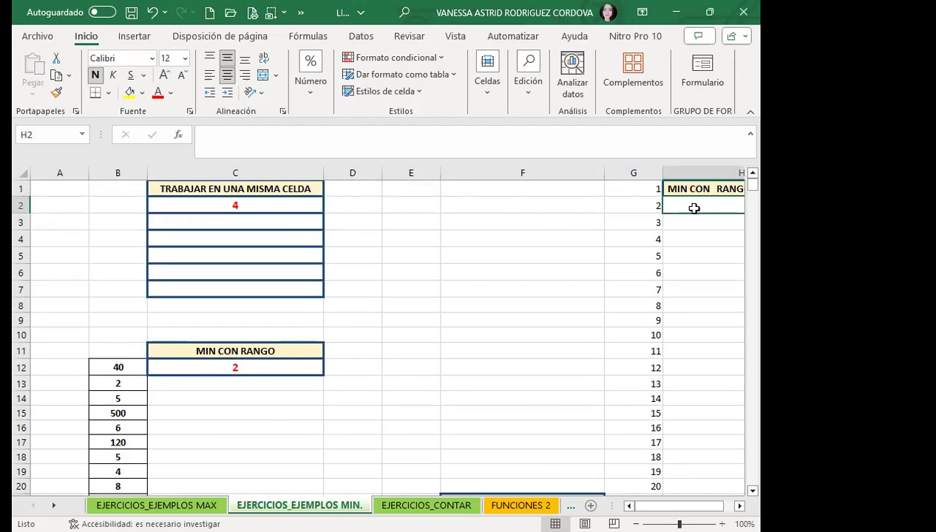
type("=MIN")
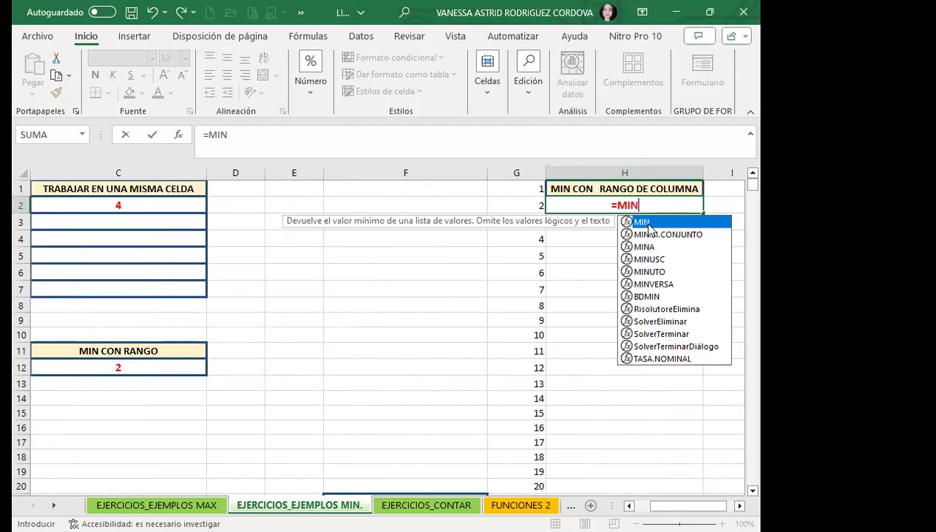
type("(")
left_click(528, 175)
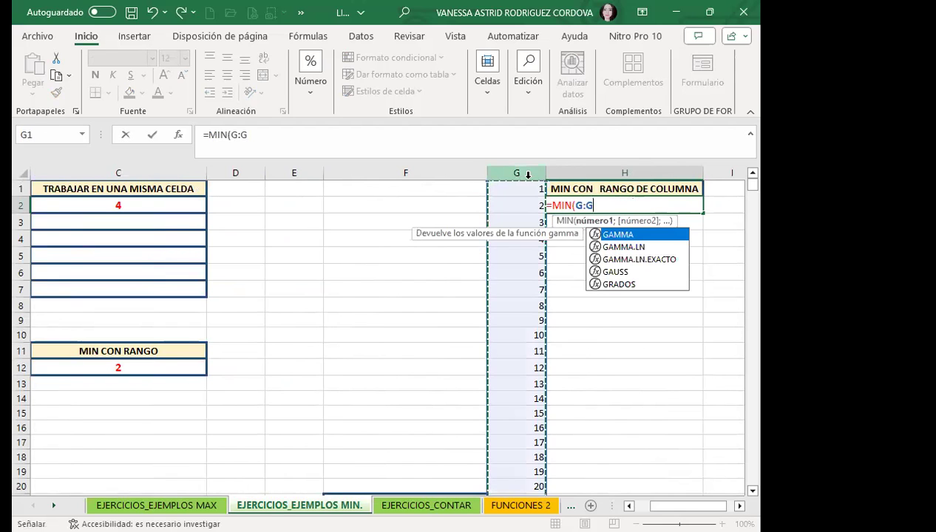
key("Return")
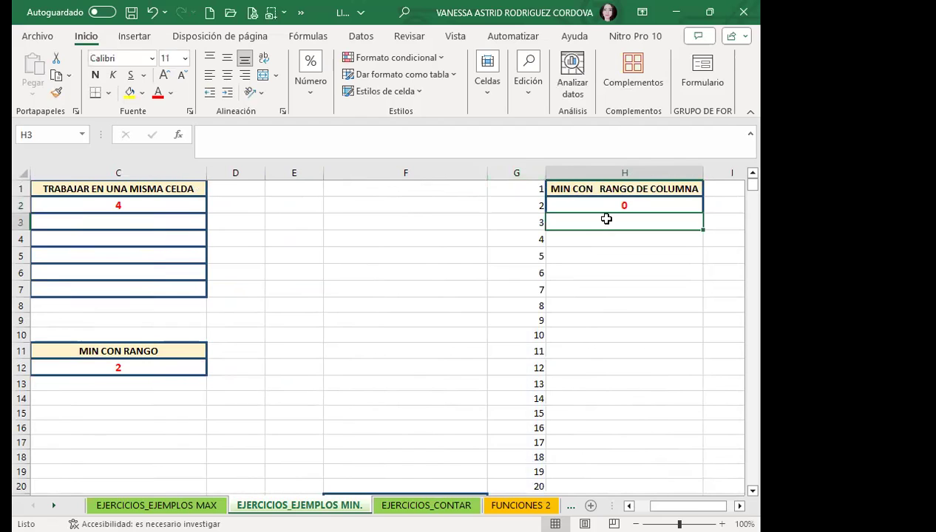
left_click(601, 206)
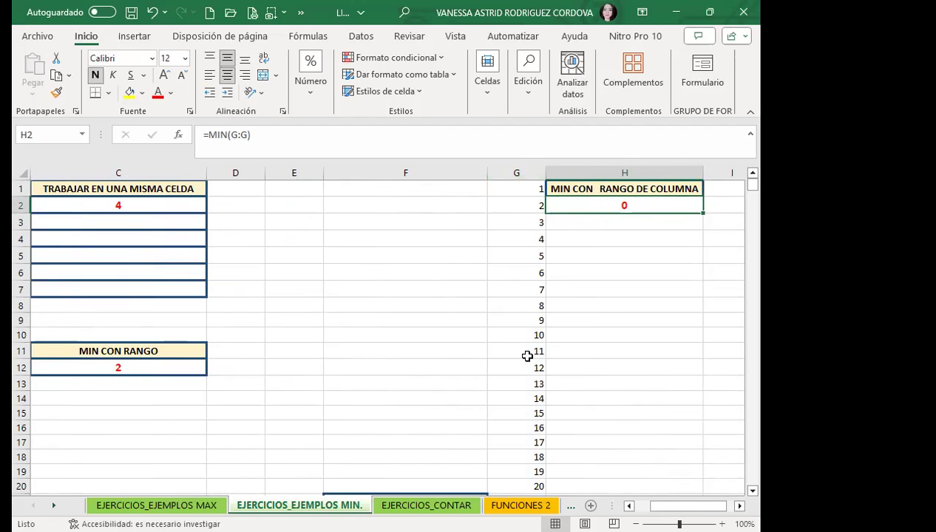
Find the 0 in G45 and give it red font and a yellow fill.
scroll(526, 353, "down", 4)
mouse_move(753, 190)
left_mouse_down()
mouse_move(762, 272)
mouse_move(757, 485)
left_mouse_up()
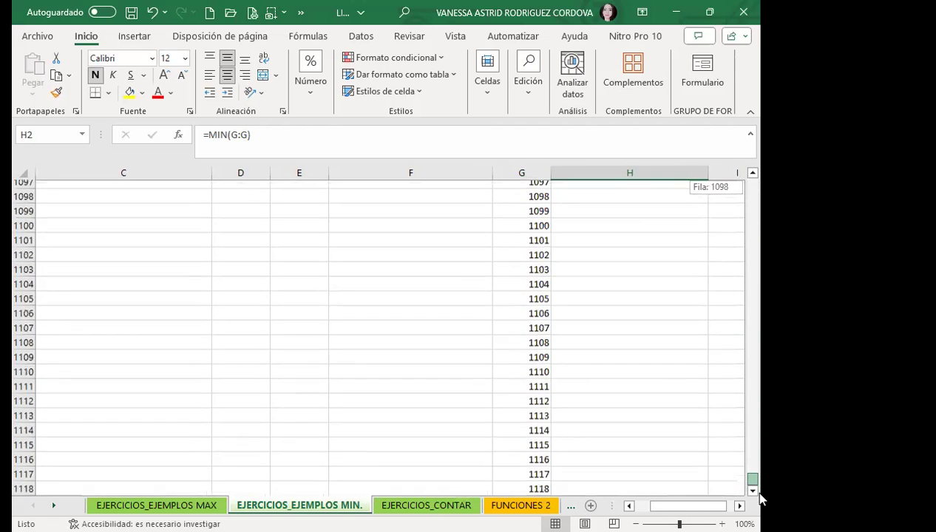
scroll(619, 422, "down", 4)
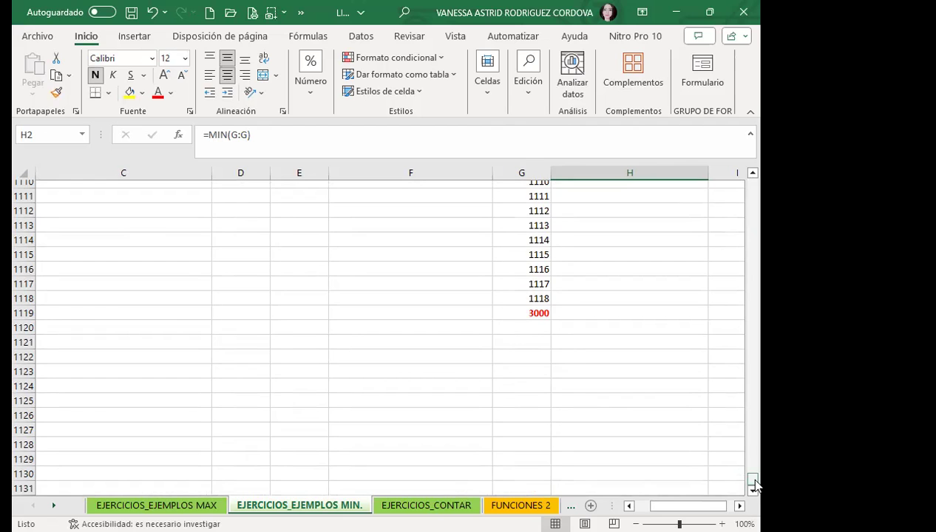
left_click_drag(754, 484, 754, 181)
left_click(509, 286)
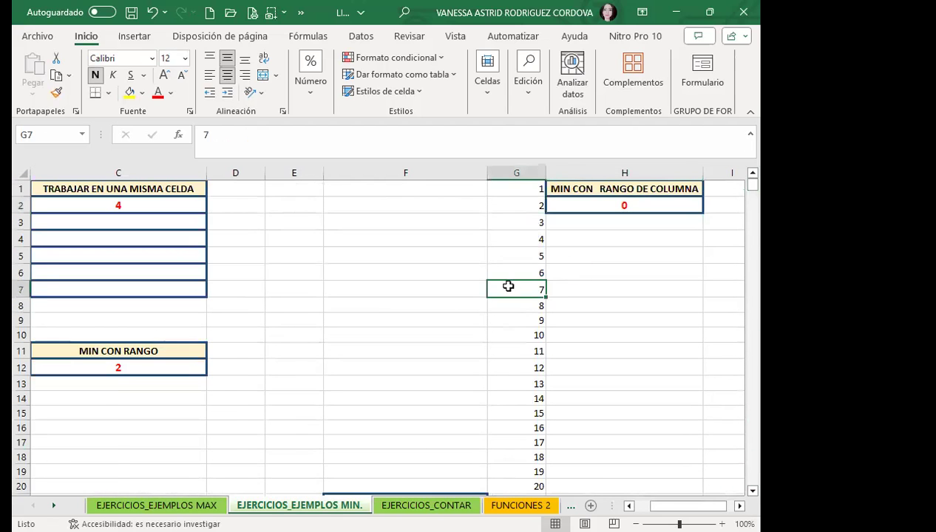
scroll(511, 333, "down", 4)
scroll(514, 392, "down", 2)
scroll(514, 410, "down", 4)
scroll(515, 385, "down", 4)
scroll(515, 361, "up", 2)
left_click(509, 331)
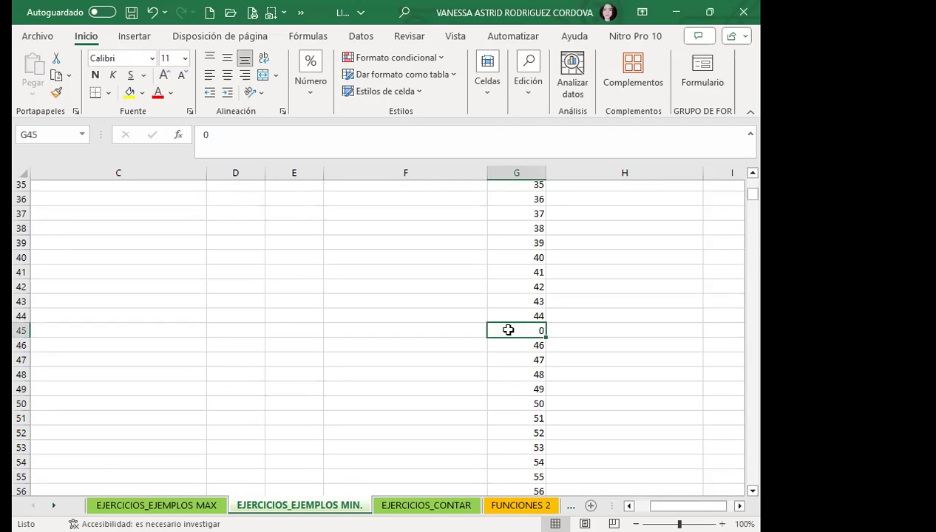
left_click(157, 92)
left_click(130, 93)
left_click(366, 299)
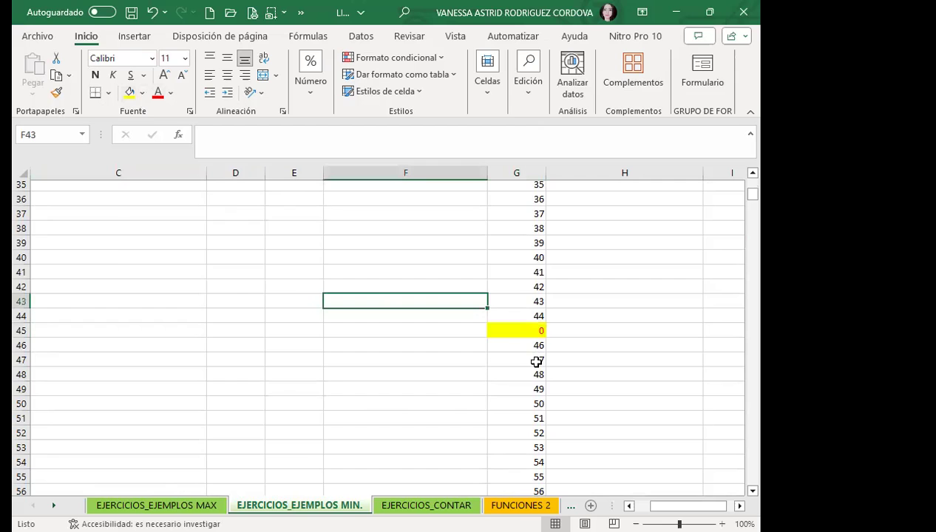
Review H2's =MIN(G:G) formula, then switch to the PowerPoint presentation.
scroll(536, 362, "up", 9)
scroll(537, 328, "up", 3)
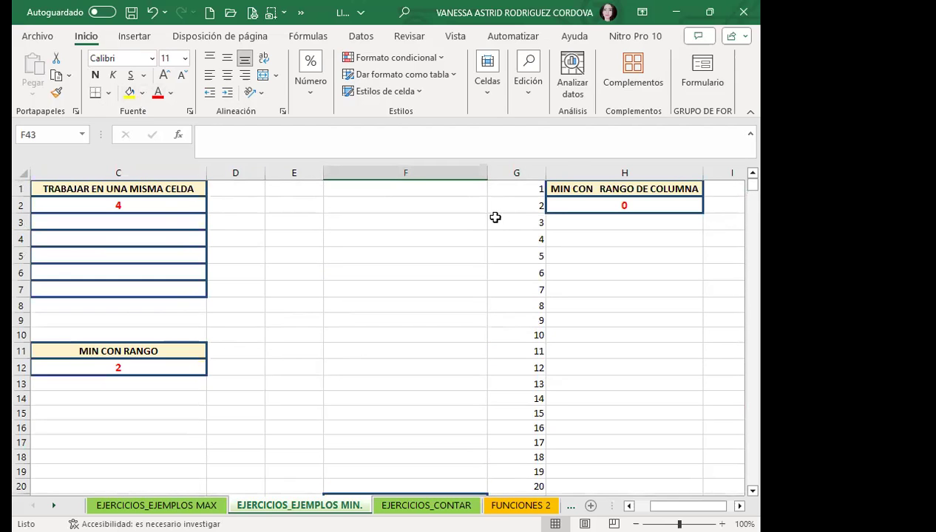
left_click(599, 207)
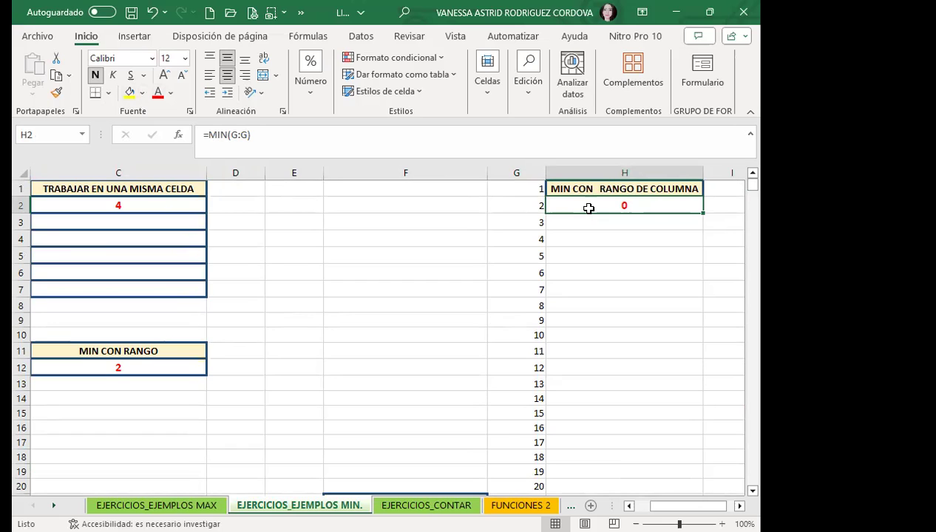
left_click(476, 342)
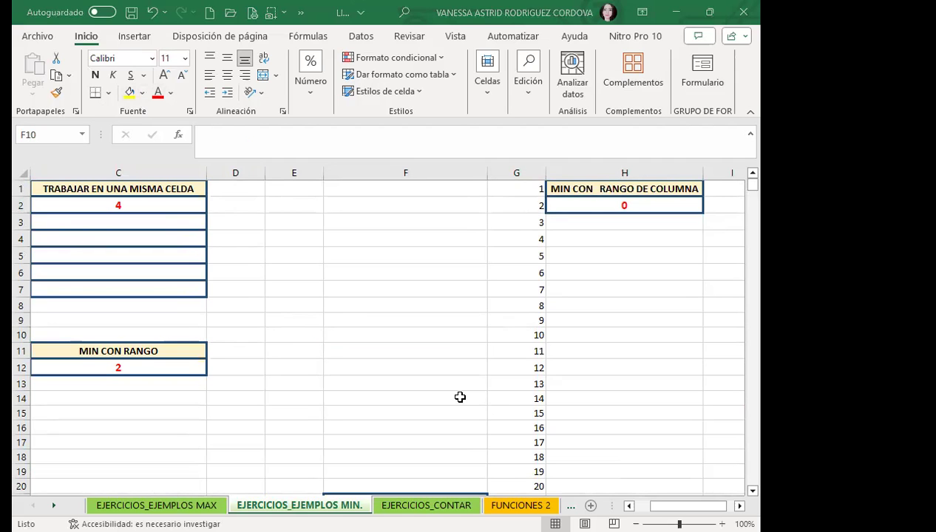
key("alt+Tab")
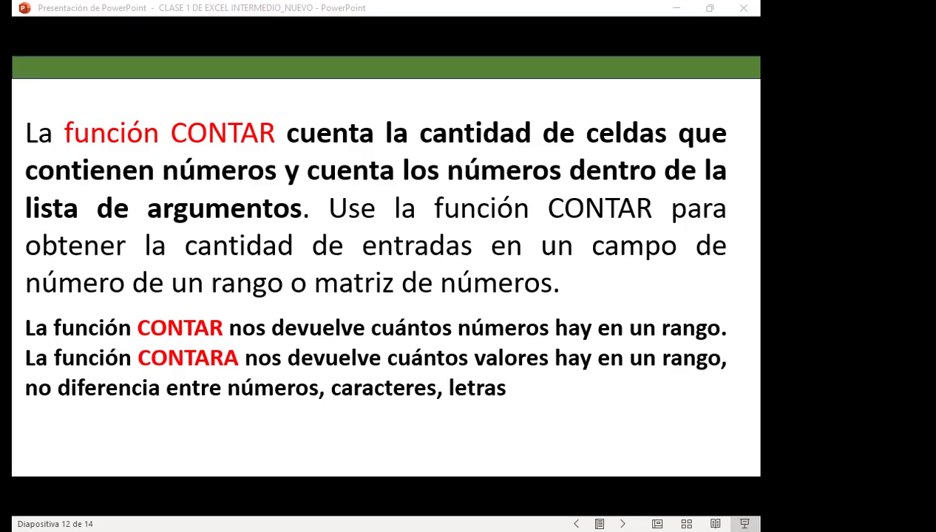
Advance past the PROMEDIO slide to the final EJERCICIOS slide 14, then return to Excel.
key("Right")
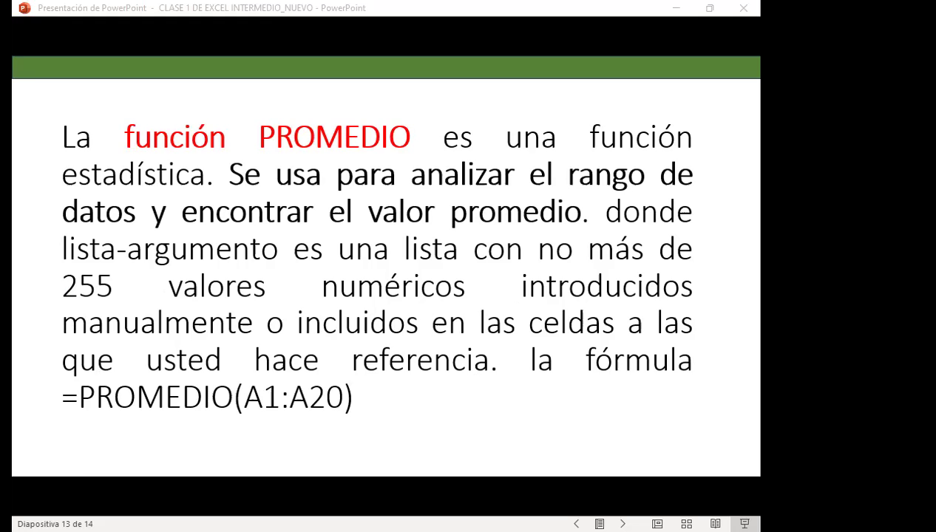
left_click(513, 302)
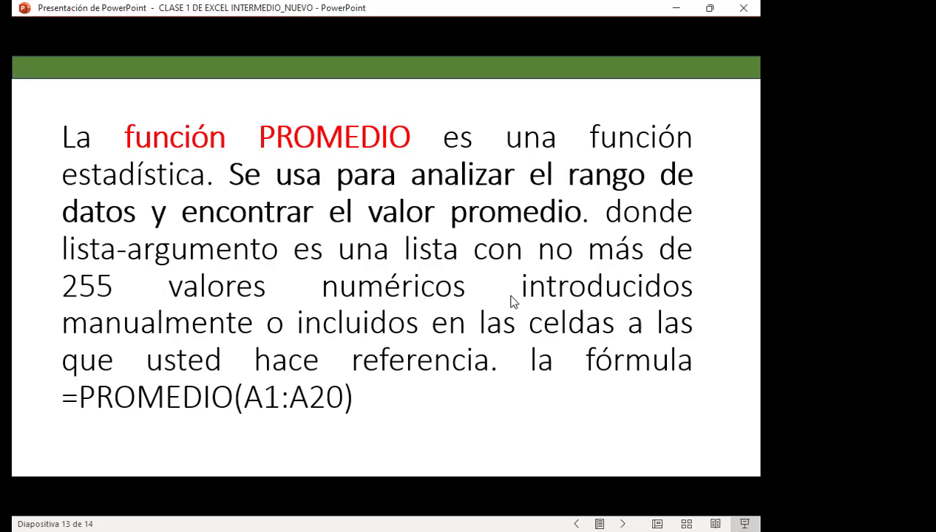
left_click(514, 301)
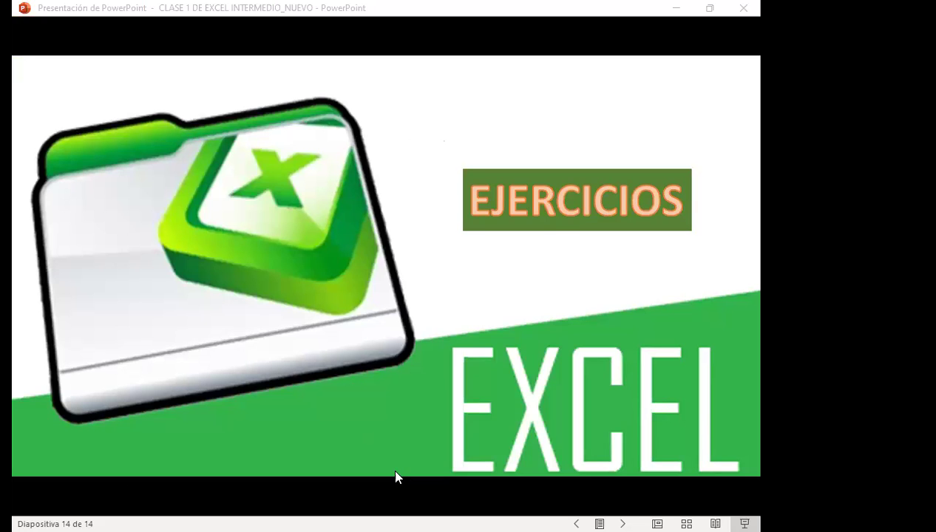
key("alt+Tab")
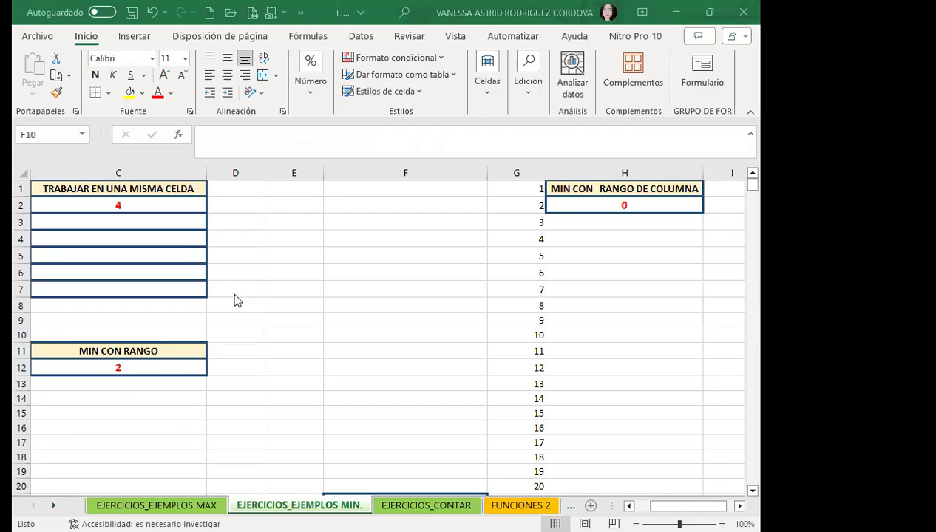
Switch to the EJERCICIOS_CONTAR sheet tab.
left_click(423, 506)
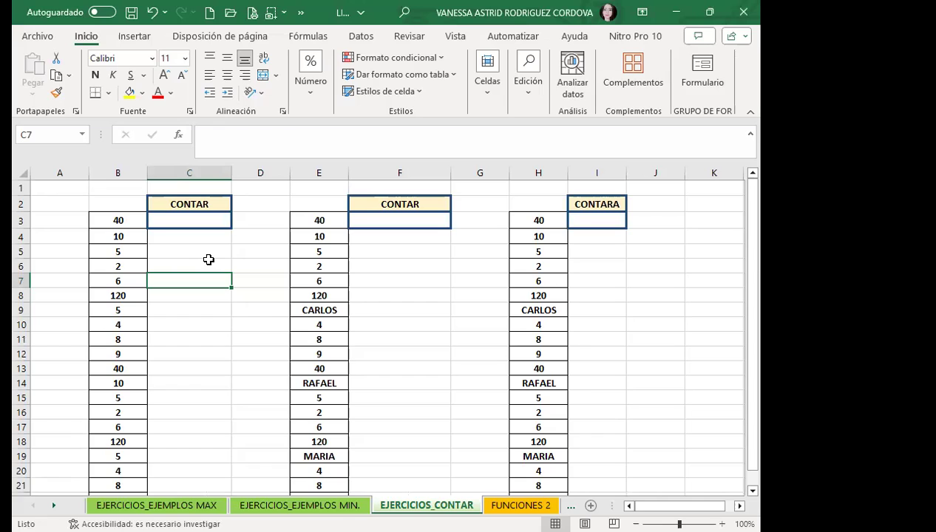
Enter =CONTAR(B3:B22) in C3, counting the 20 numbers in column B.
left_click(173, 222)
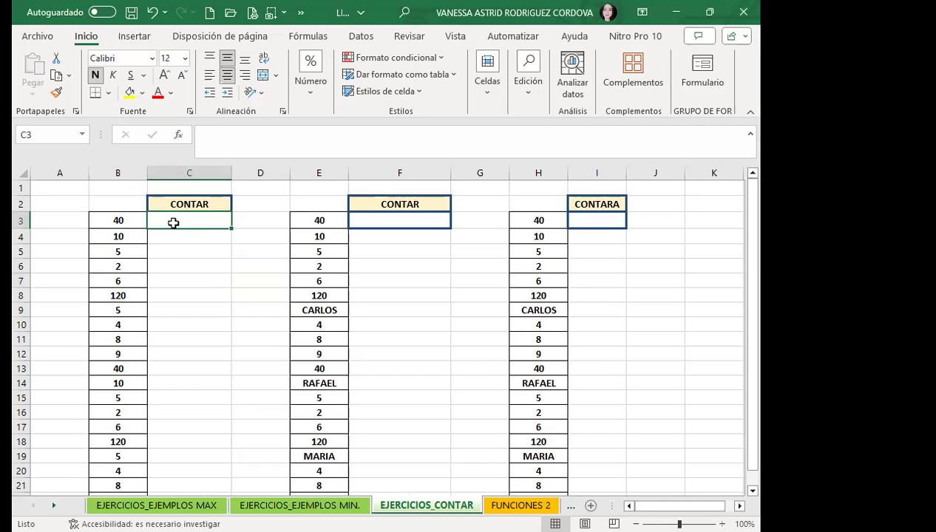
type("=")
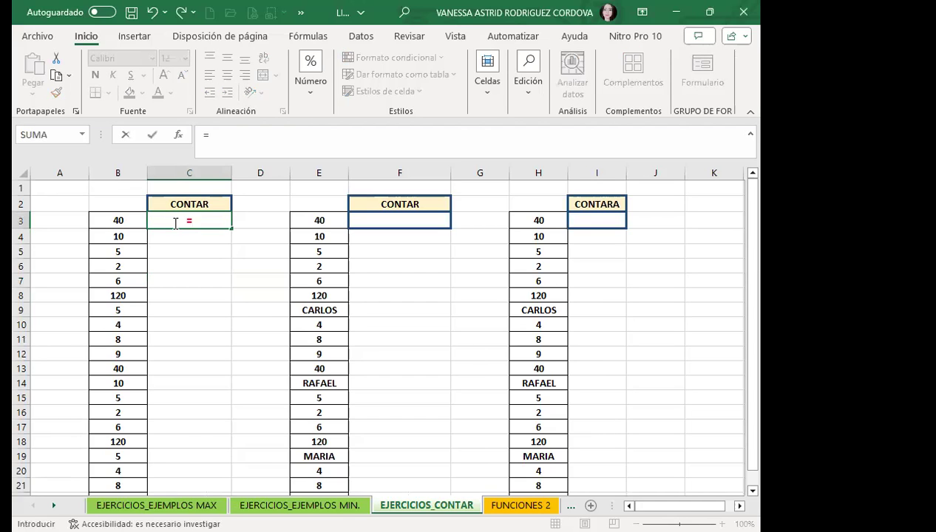
type("CON")
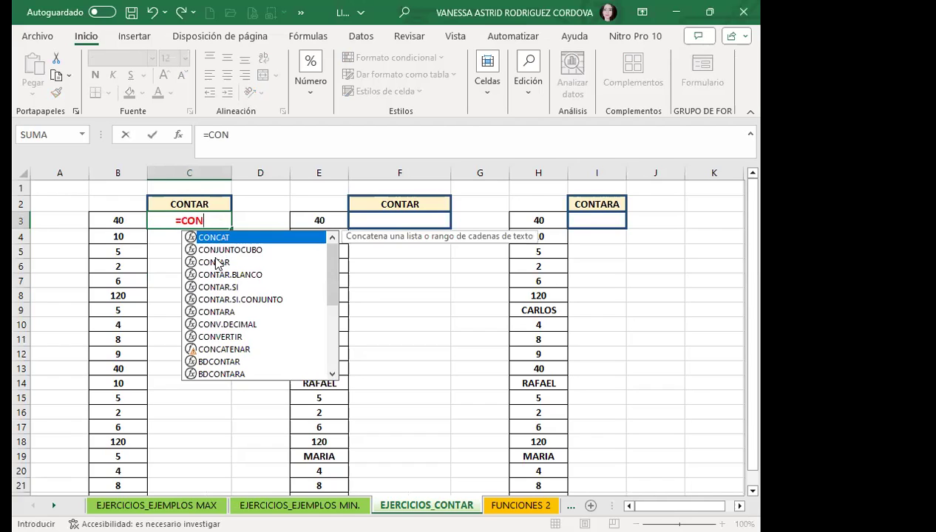
left_click(209, 264)
double_click(210, 263)
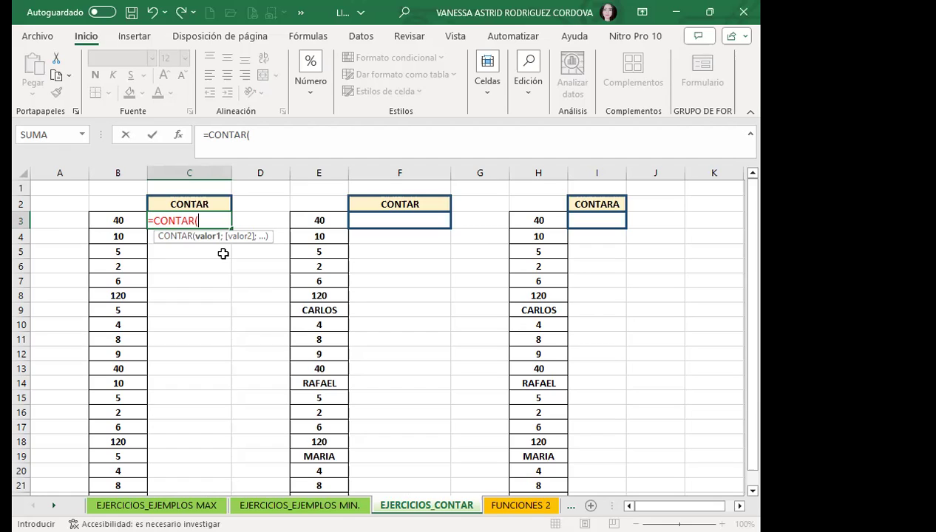
left_click(115, 220)
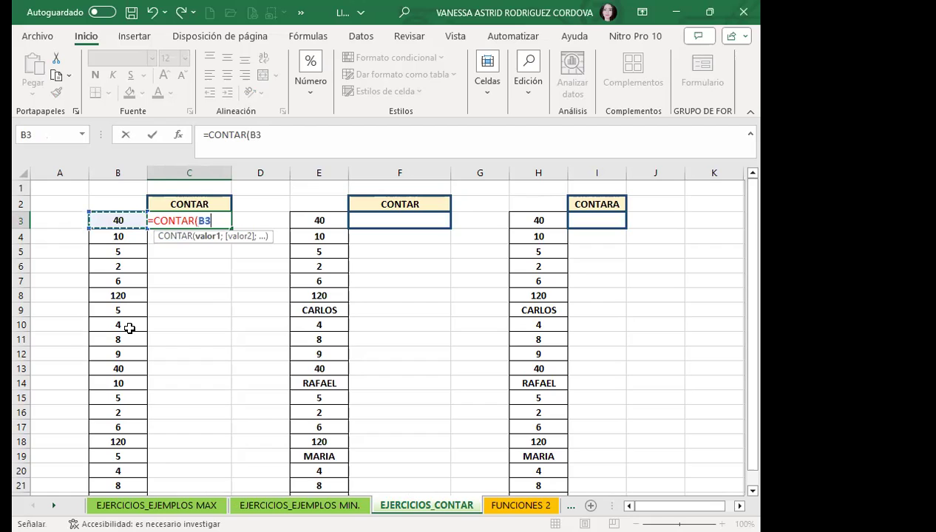
key("ctrl+shift+Down")
type(")")
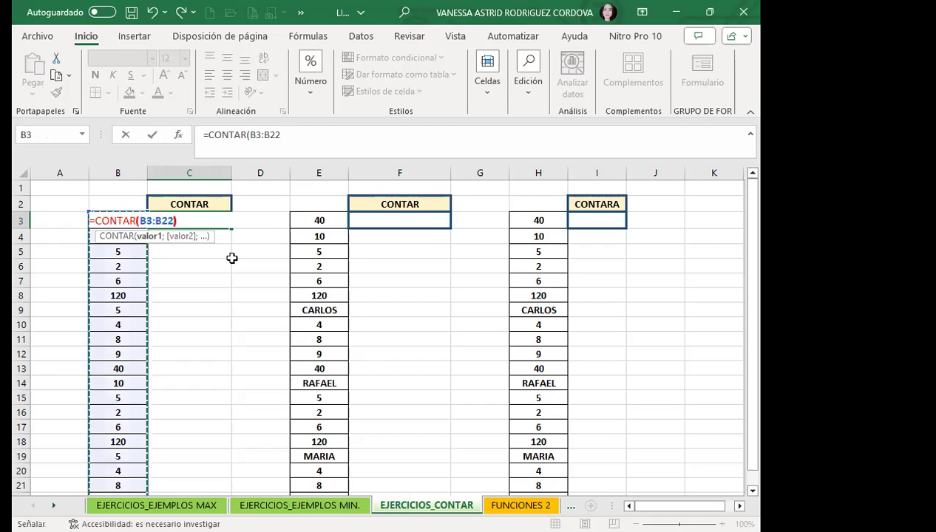
key("Return")
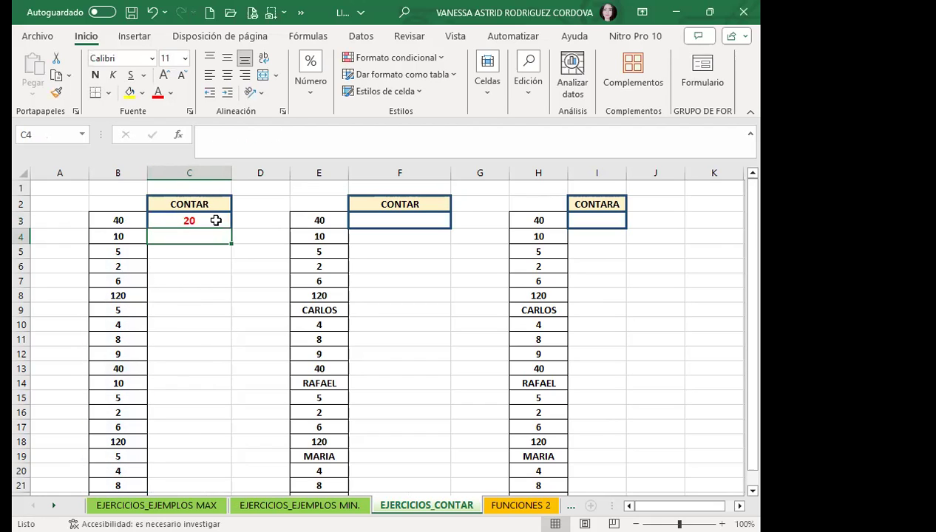
left_click(215, 221)
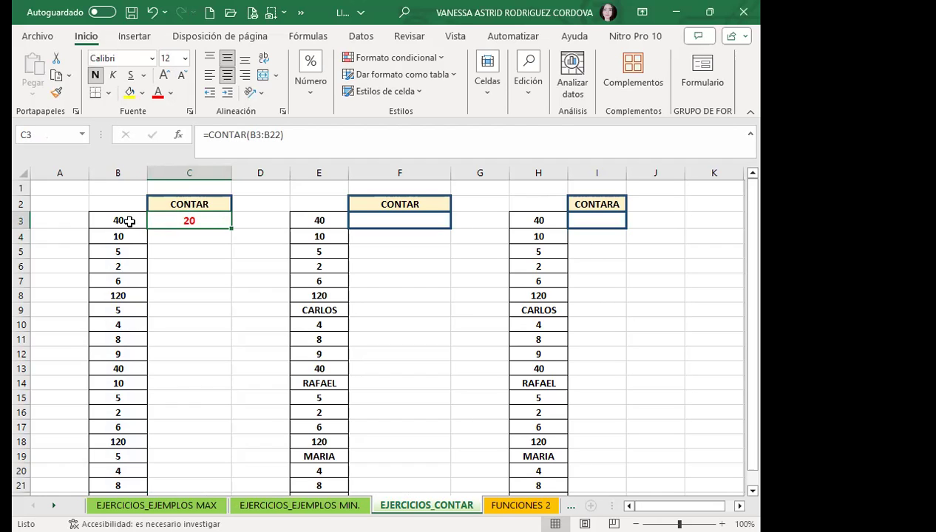
scroll(126, 348, "down", 3)
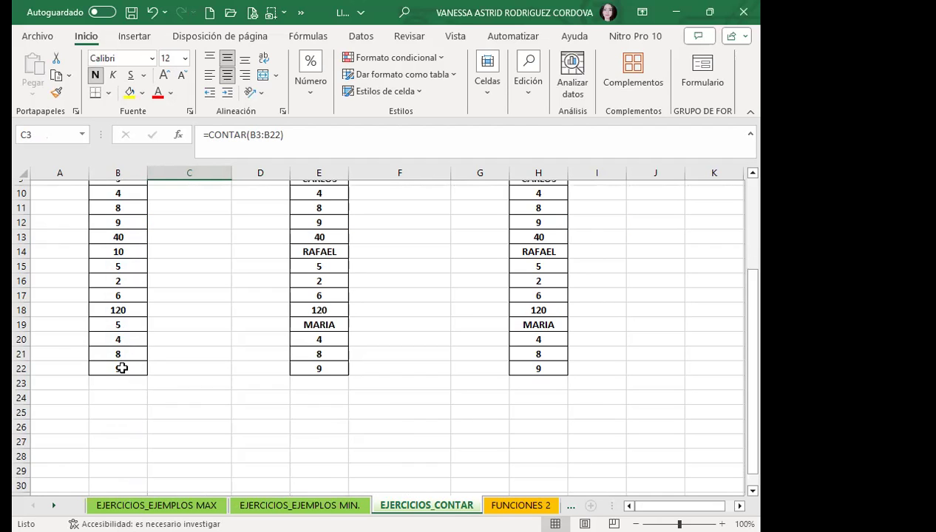
scroll(122, 368, "up", 2)
scroll(126, 309, "up", 1)
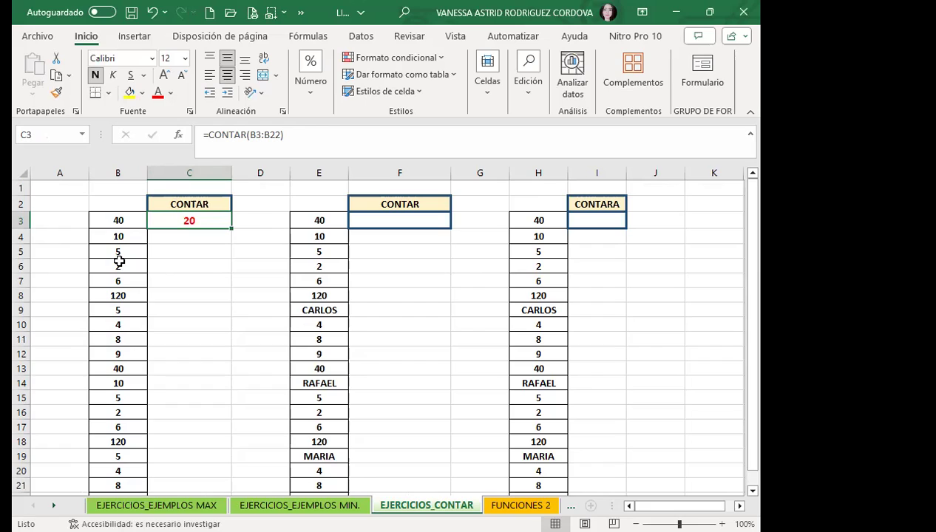
Check column E's numbers and names, then enter =CONTAR(E3:E22) in F3.
left_click(392, 218)
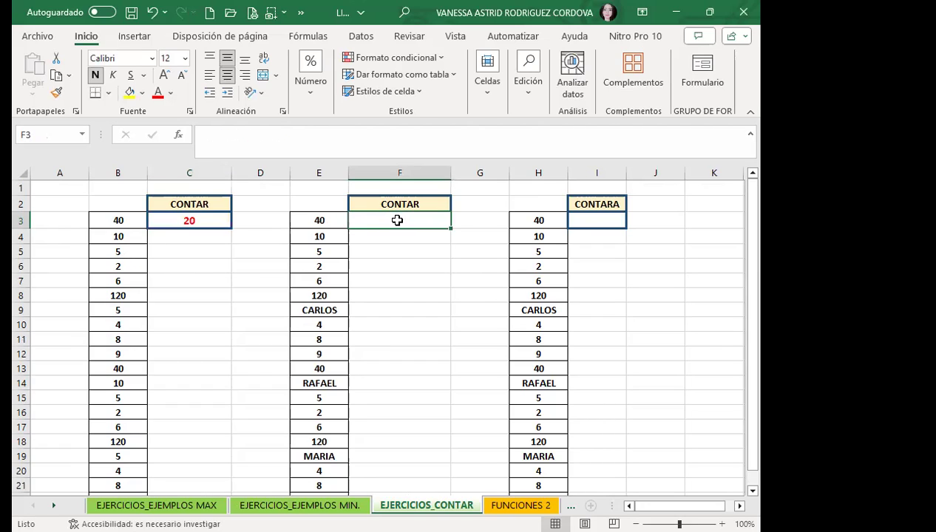
left_click(296, 222)
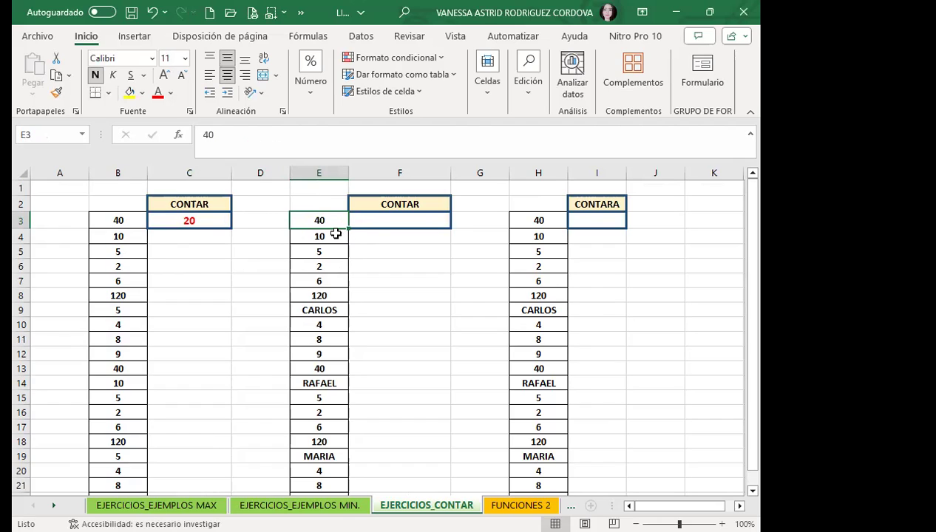
left_click(334, 237)
left_click(327, 305)
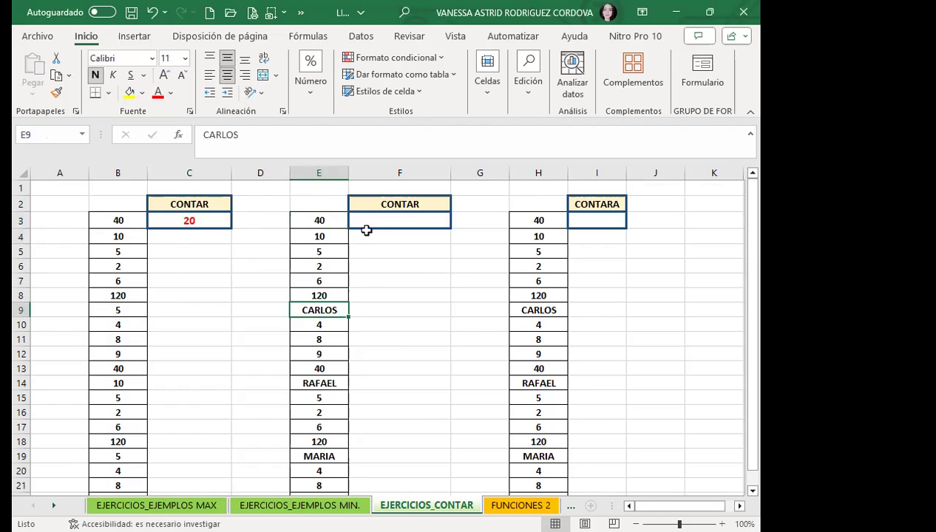
left_click(367, 223)
type("=")
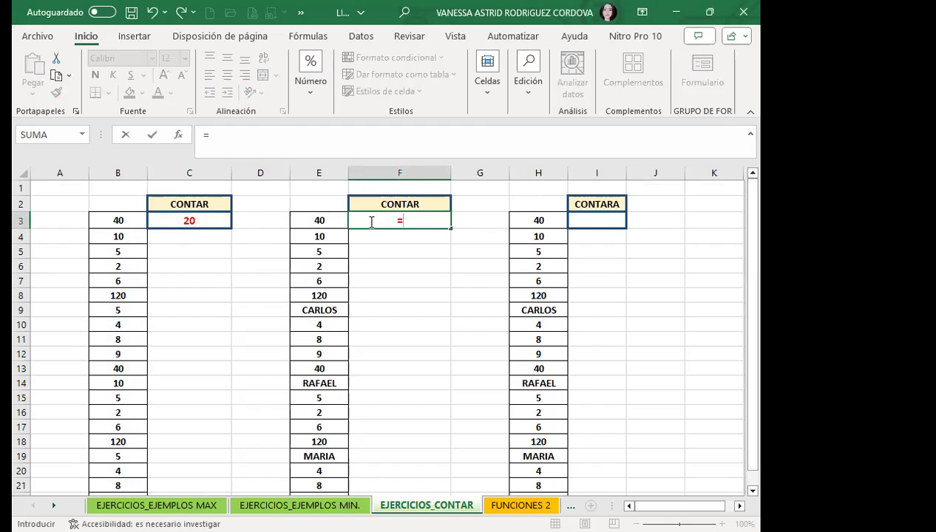
type("CON")
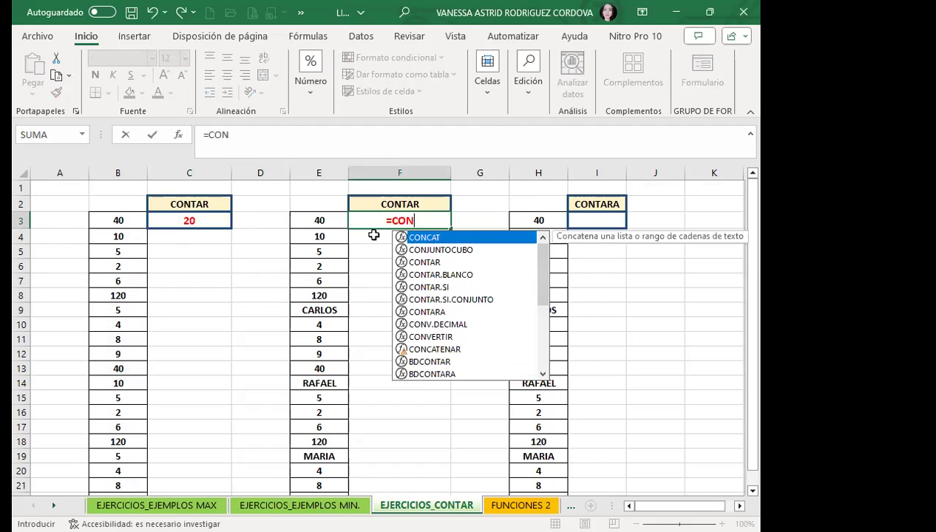
left_click(421, 263)
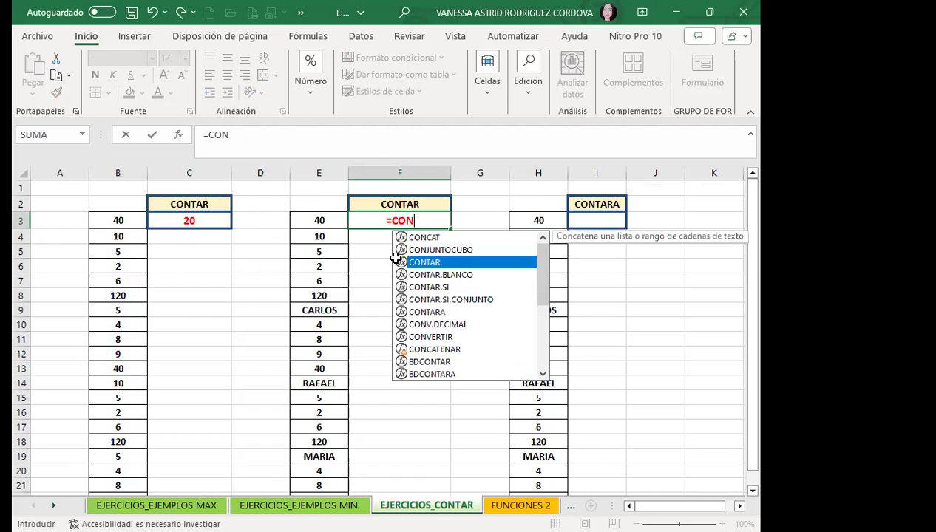
double_click(397, 260)
left_click(316, 221)
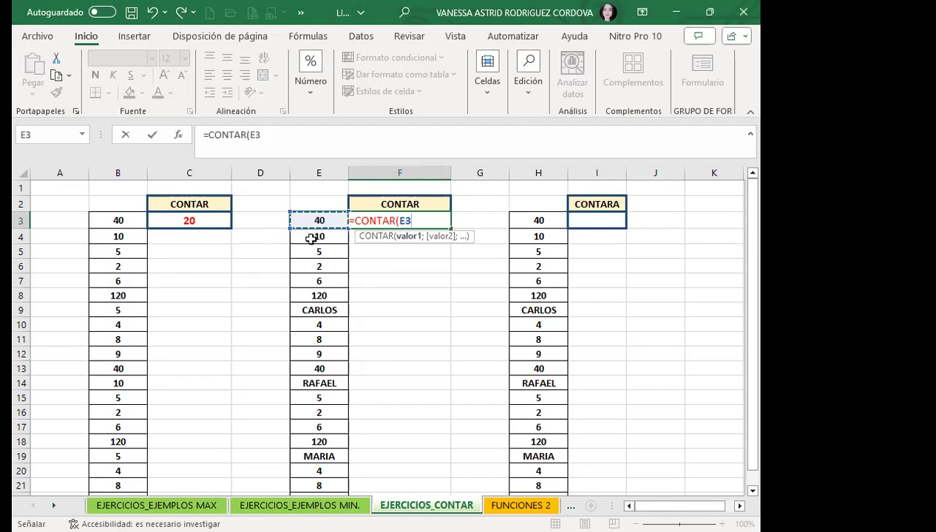
key("ctrl+shift+Down")
key("Return")
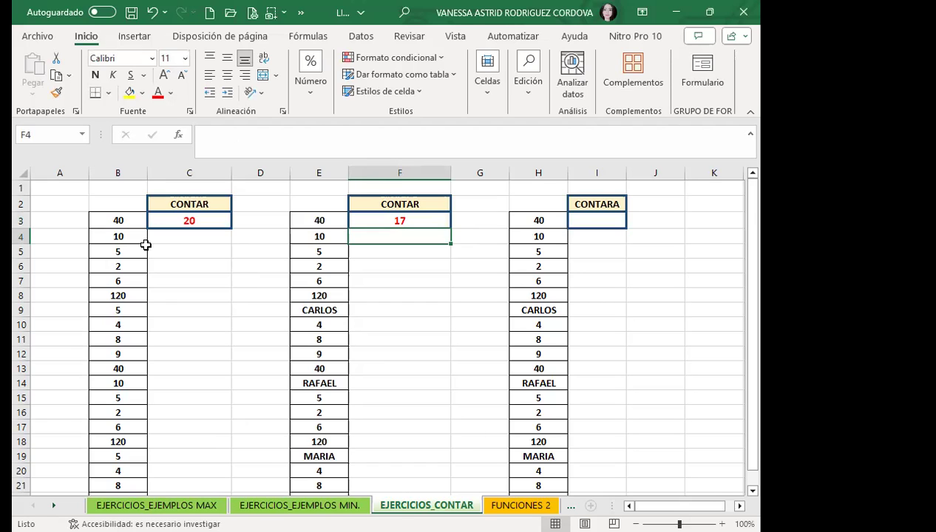
Mark rows 3 and 22 as the data range and compare the C3 and F3 formulas.
left_click(24, 221)
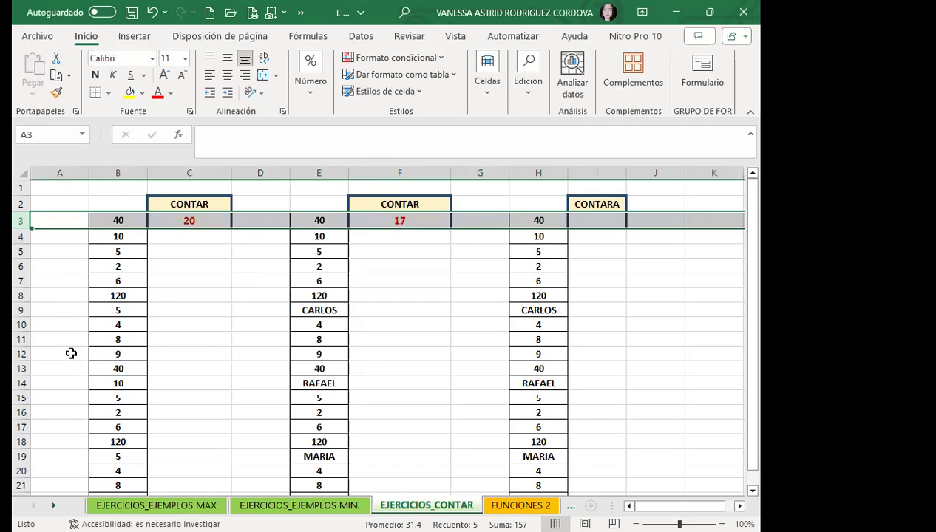
scroll(68, 355, "down", 3)
left_click(23, 369)
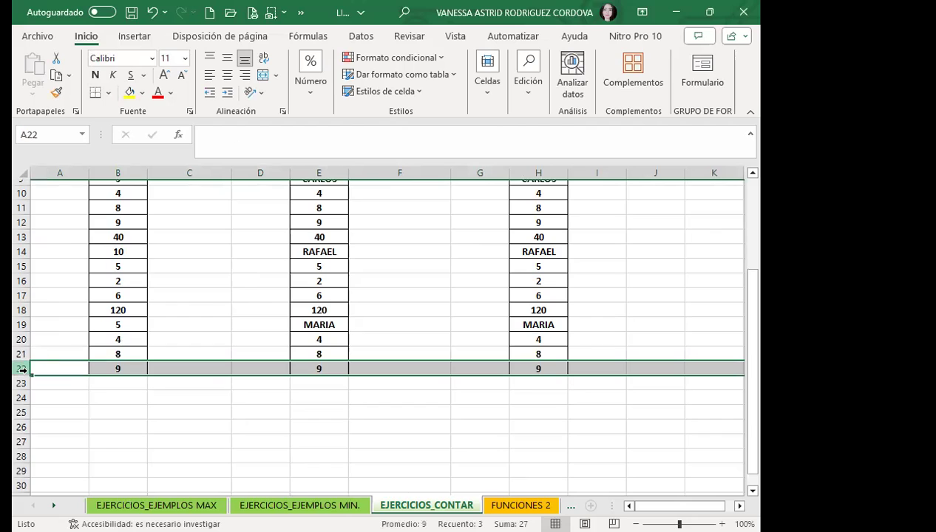
scroll(190, 389, "up", 3)
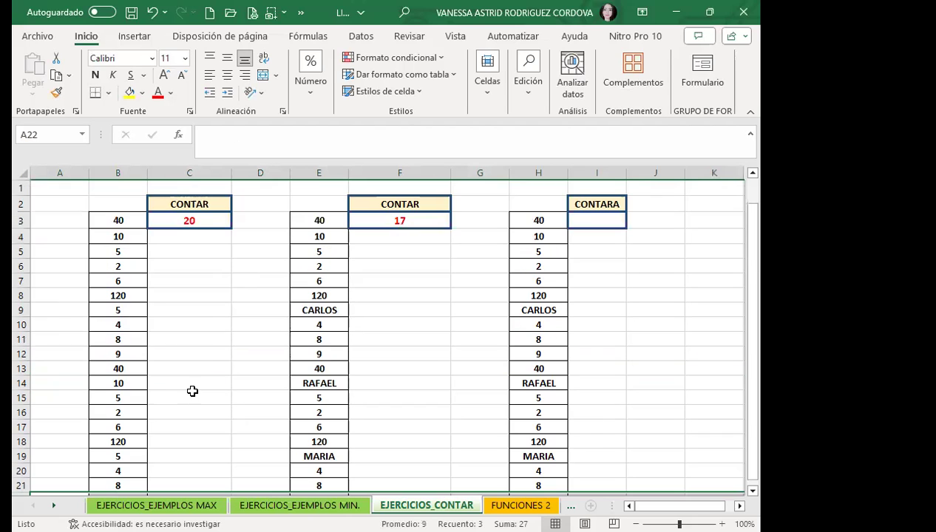
left_click(211, 222)
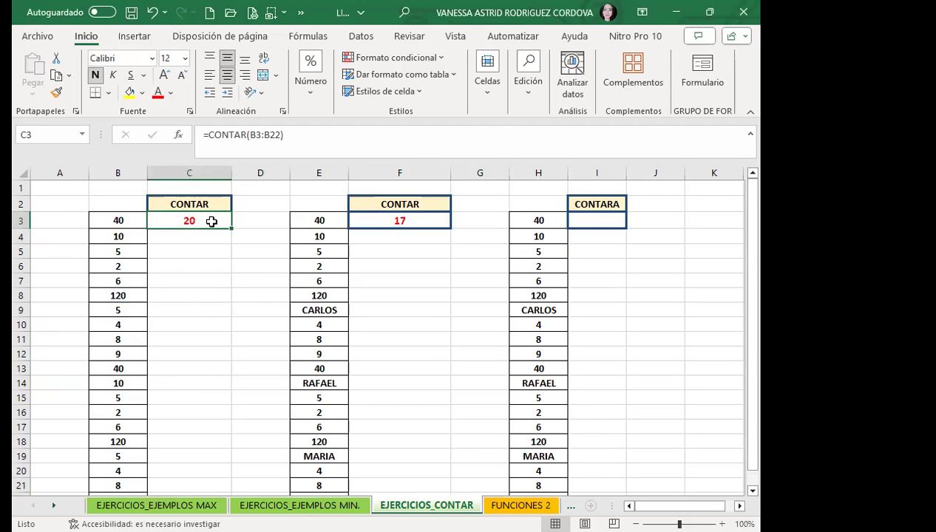
left_click(408, 221)
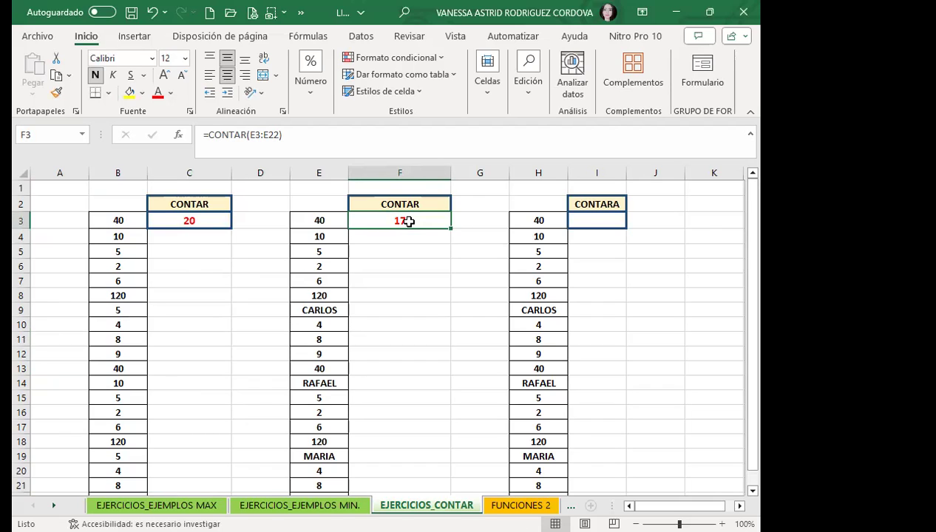
Point out the names CARLOS, RAFAEL and MARIA in column E to explain F3's 17.
left_click(339, 308)
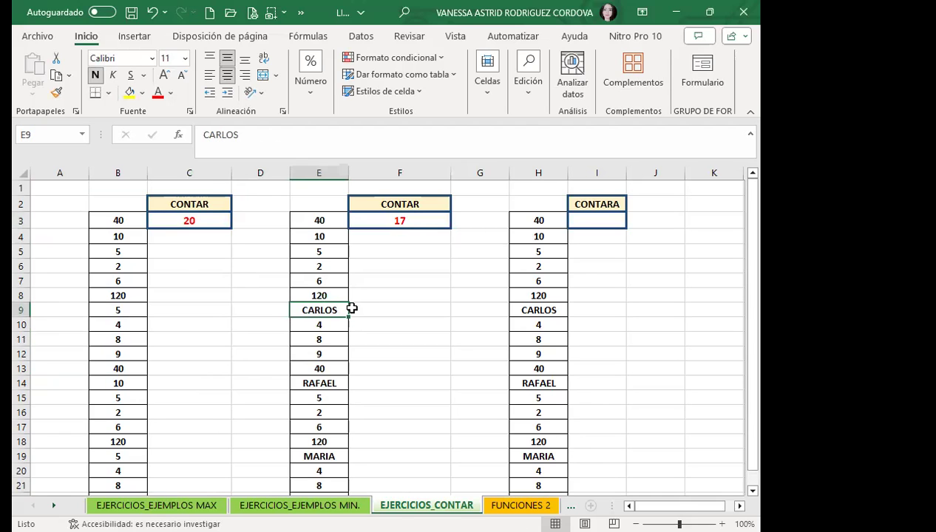
left_click_drag(352, 308, 336, 339)
scroll(352, 308, "down", 1)
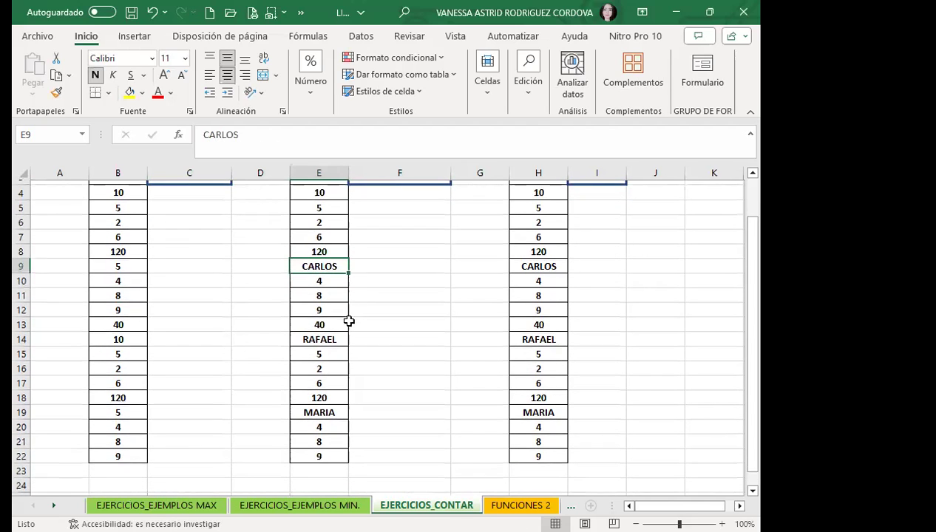
left_click(335, 340)
left_click(318, 415)
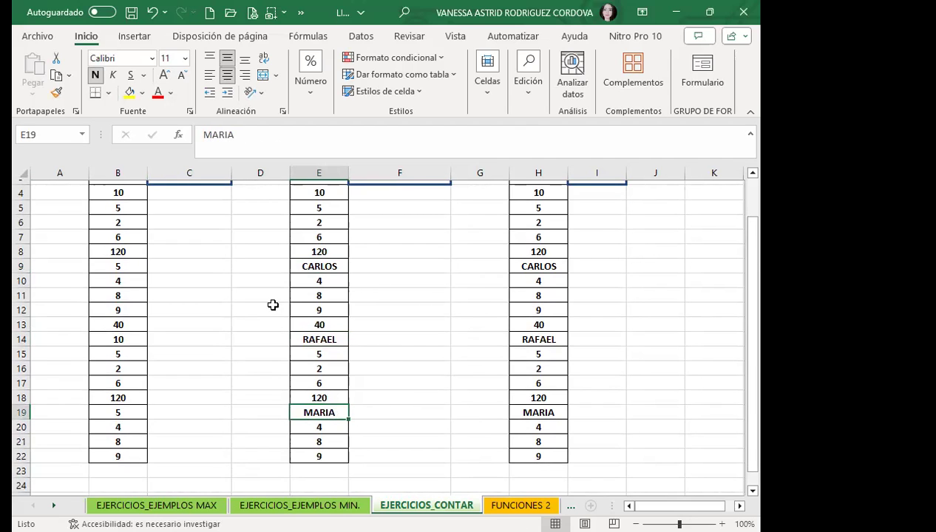
scroll(368, 374, "up", 1)
scroll(369, 374, "up", 1)
left_click(326, 296)
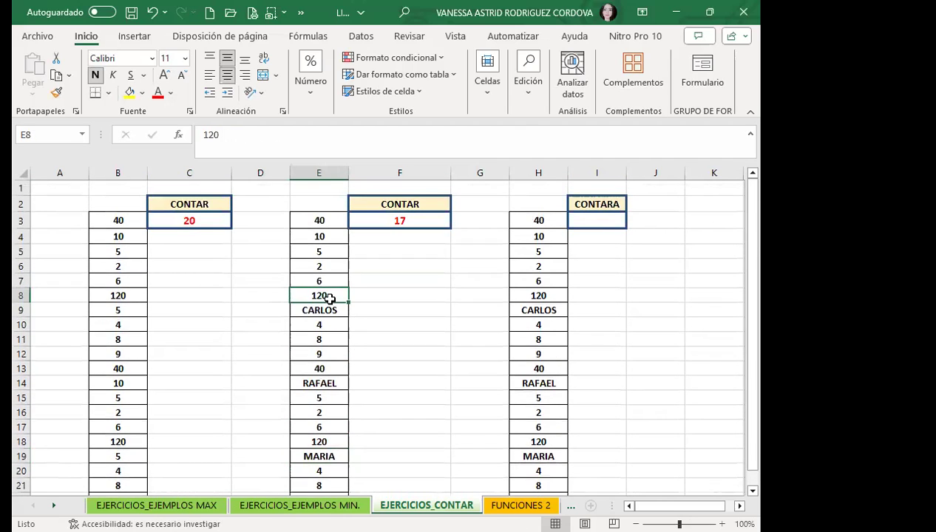
left_click(417, 222)
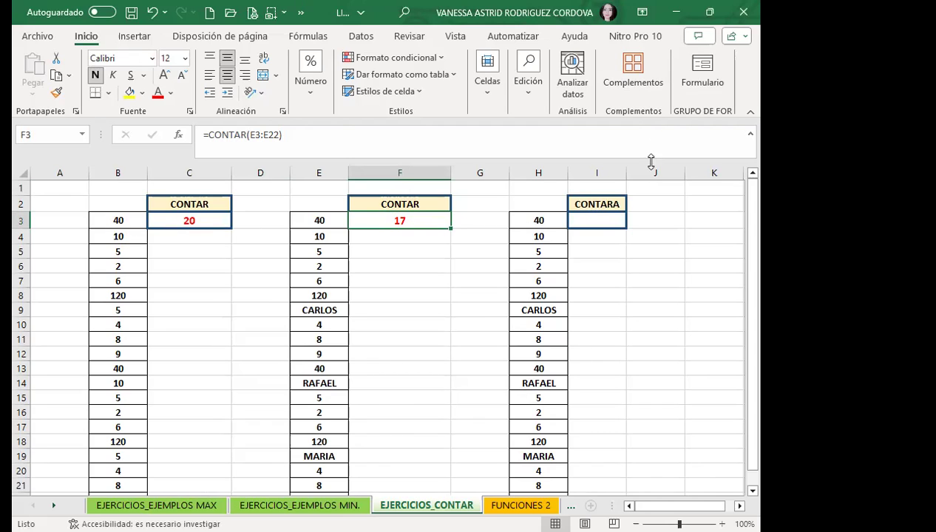
Abandon a first formula attempt in I3 and widen column I.
left_click(590, 221)
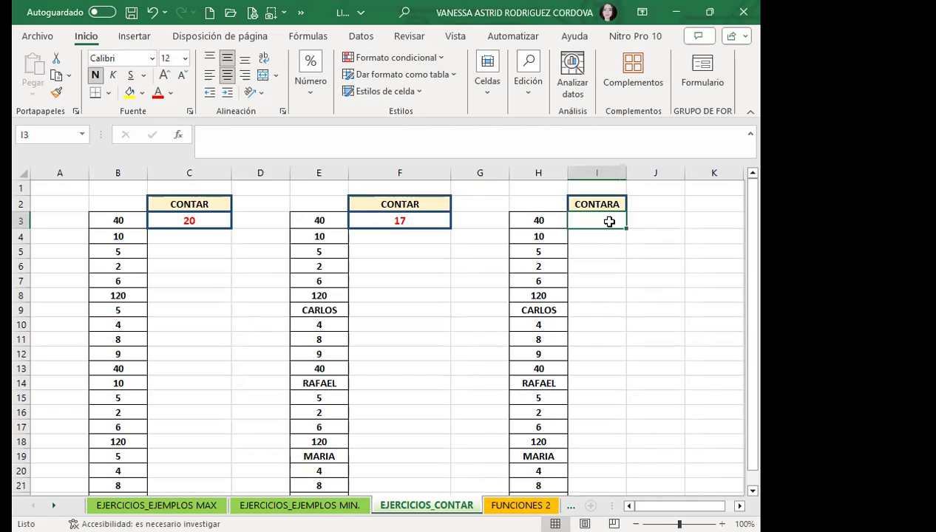
type("=O")
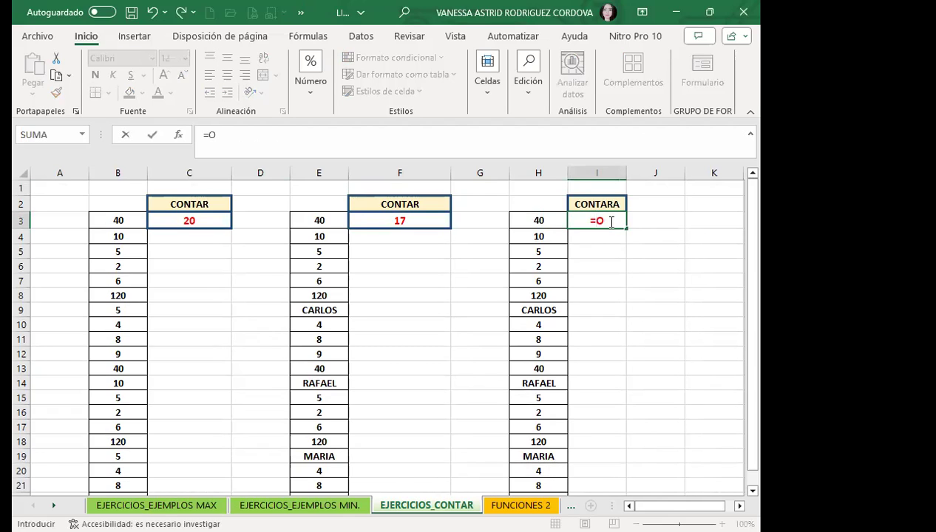
type("CON")
type("C")
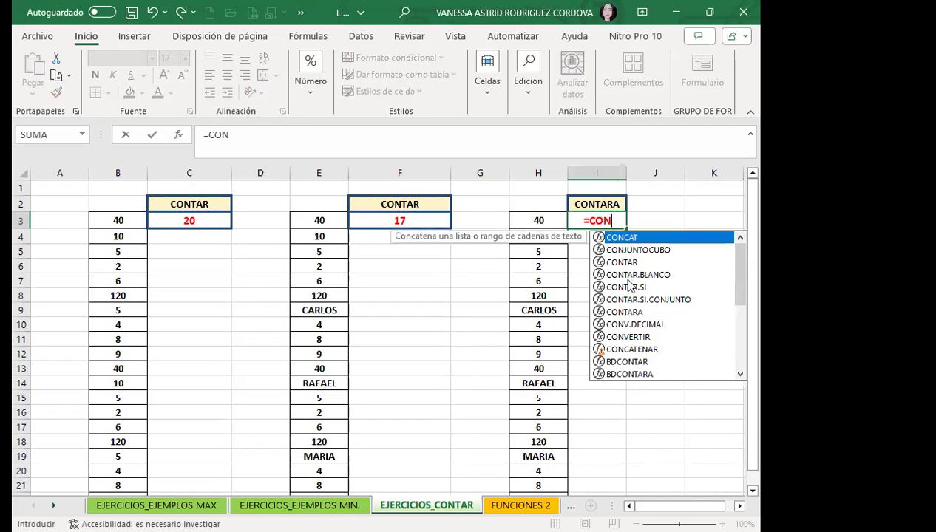
key("Tab")
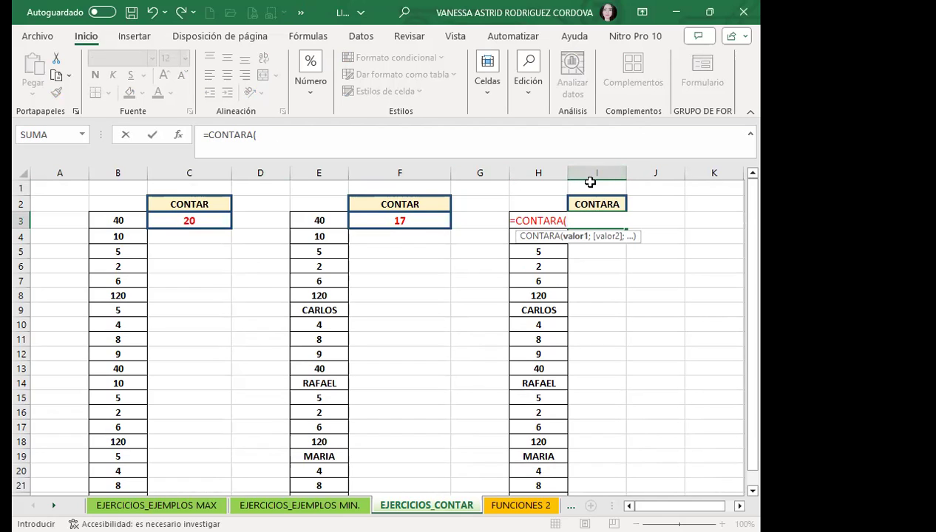
key("Escape")
left_click_drag(626, 172, 684, 172)
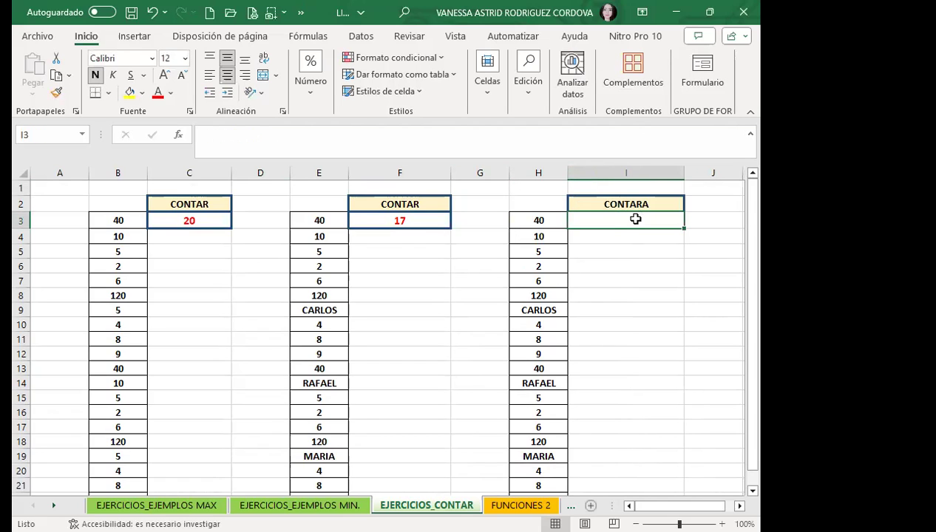
Enter =CONTARA(H3:H22) in I3, counting all 20 entries including names.
type("=")
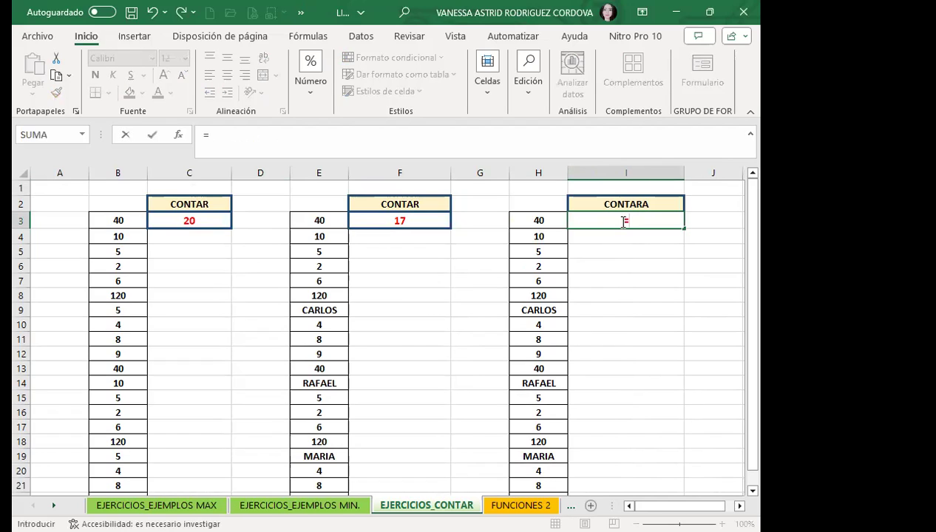
type("CONTA")
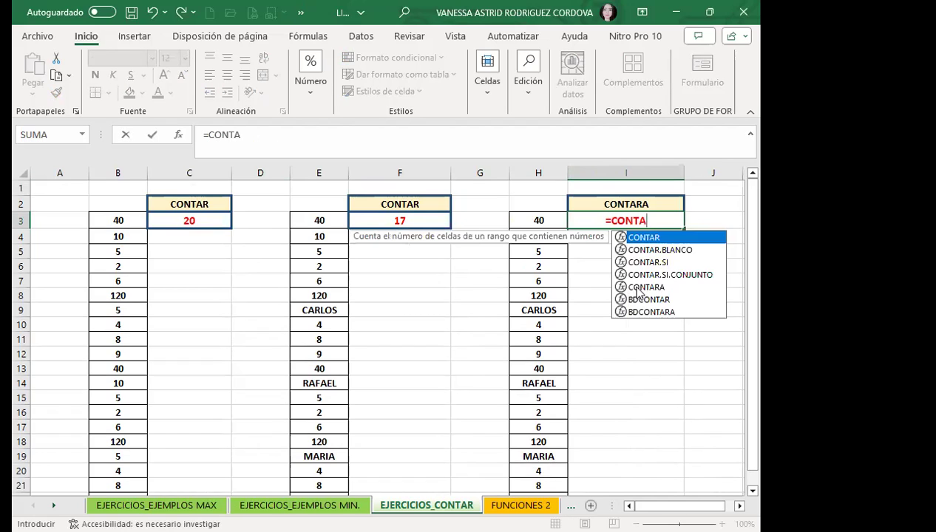
left_click(628, 287)
key("Tab")
left_click(539, 219)
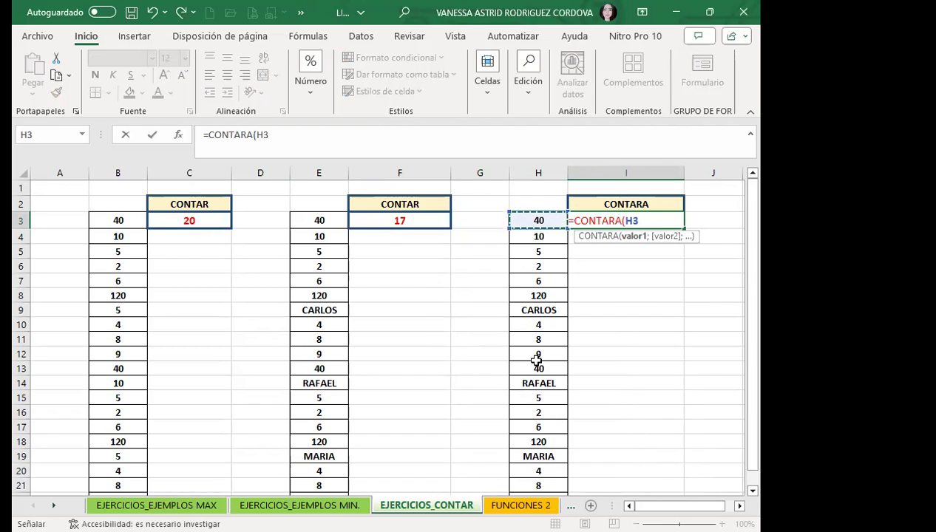
key("ctrl+shift+Down")
type(")")
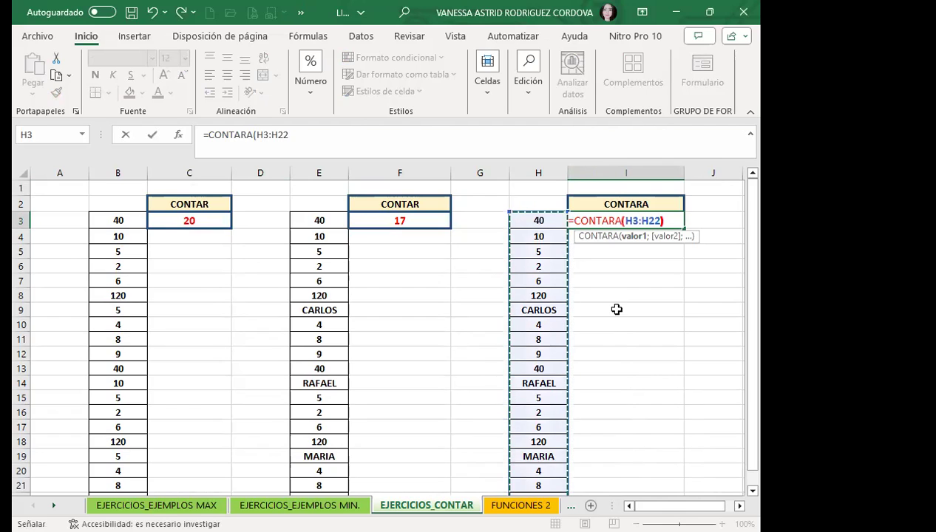
key("Return")
left_click(594, 219)
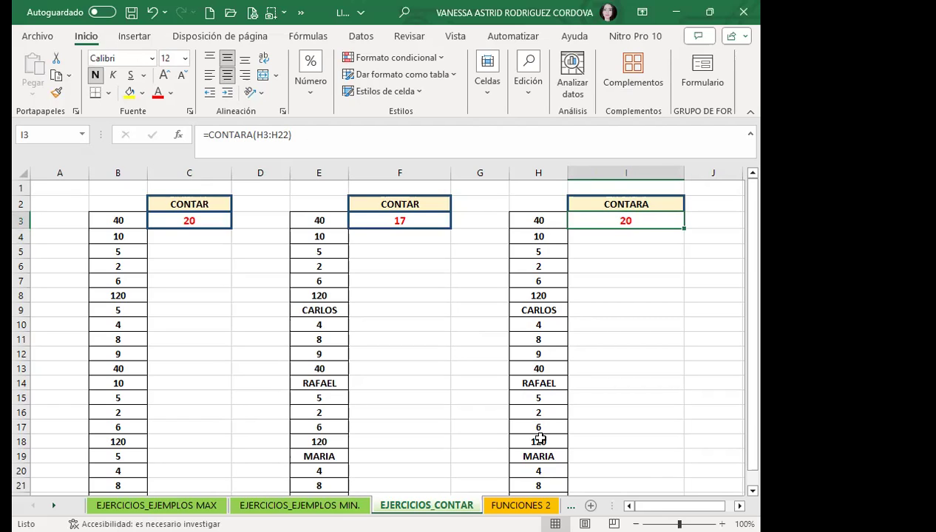
Review the values 10, 6, CARLOS and 20, then begin typing =CONTAR in C5.
left_click(530, 235)
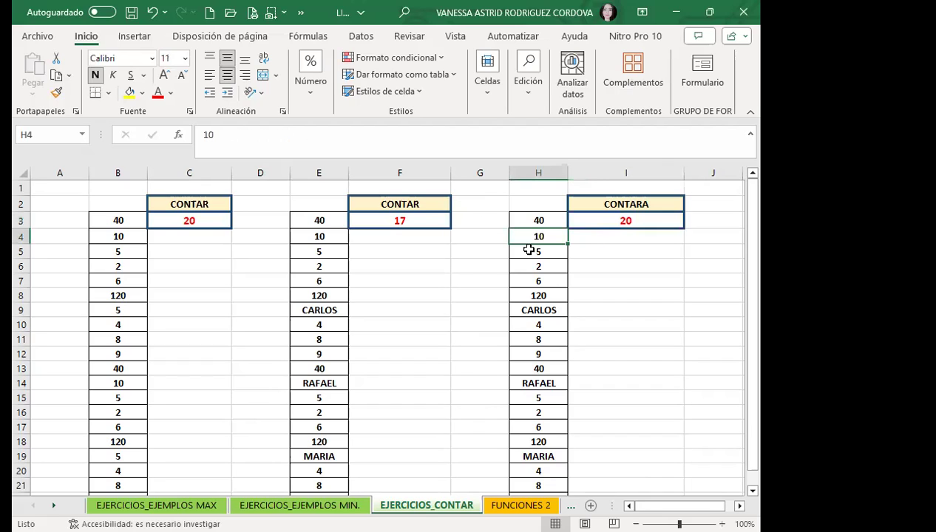
left_click(551, 278)
left_click(551, 311)
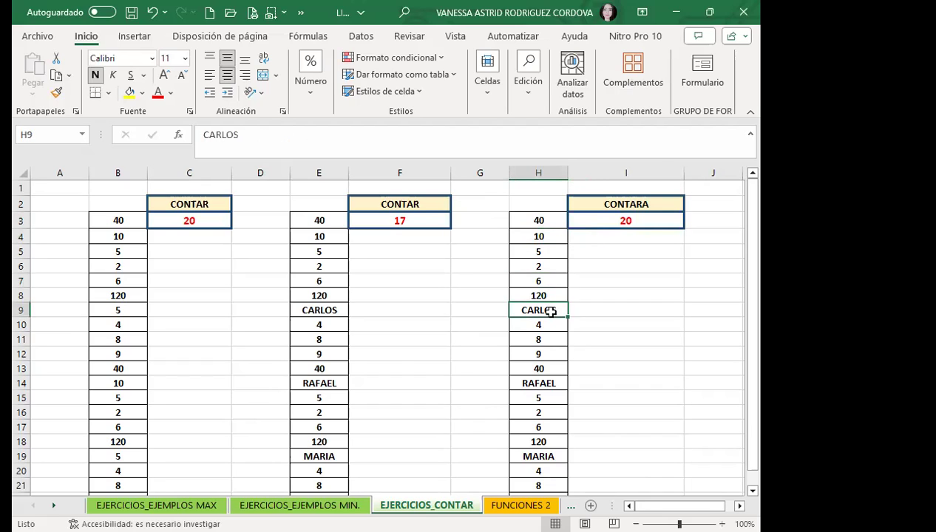
left_click(610, 220)
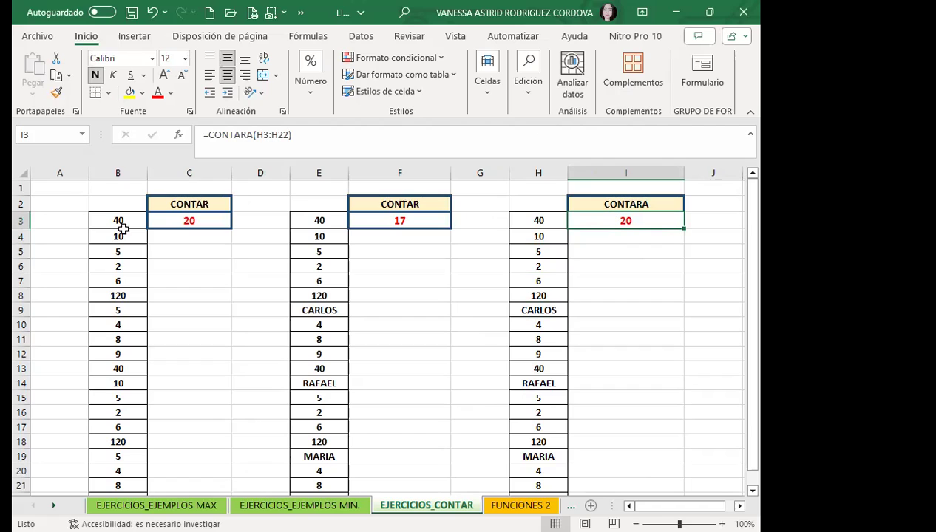
left_click(182, 250)
type("=")
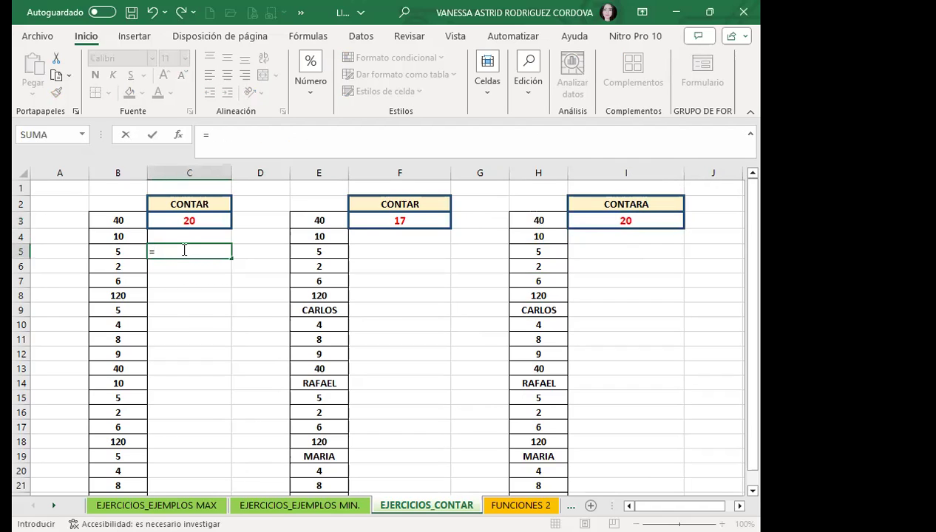
type("CONTAR")
Complete C5 as =CONTARA(B3:B22), which returns 20.
left_click(200, 317)
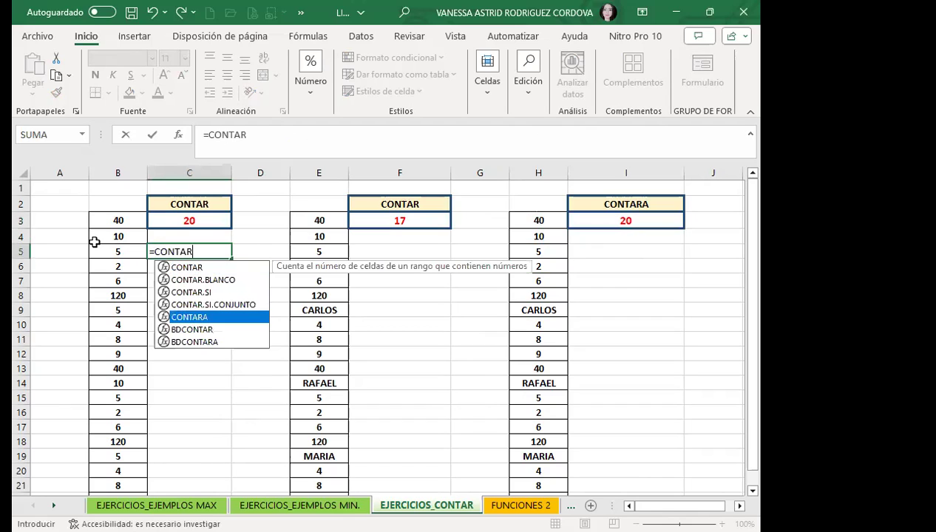
key("Tab")
left_click(109, 220)
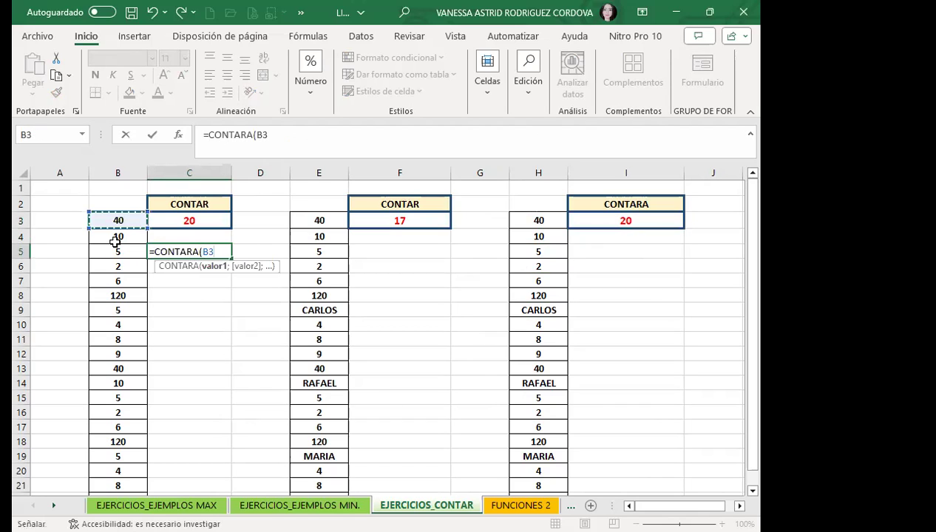
left_click(116, 494, "shift")
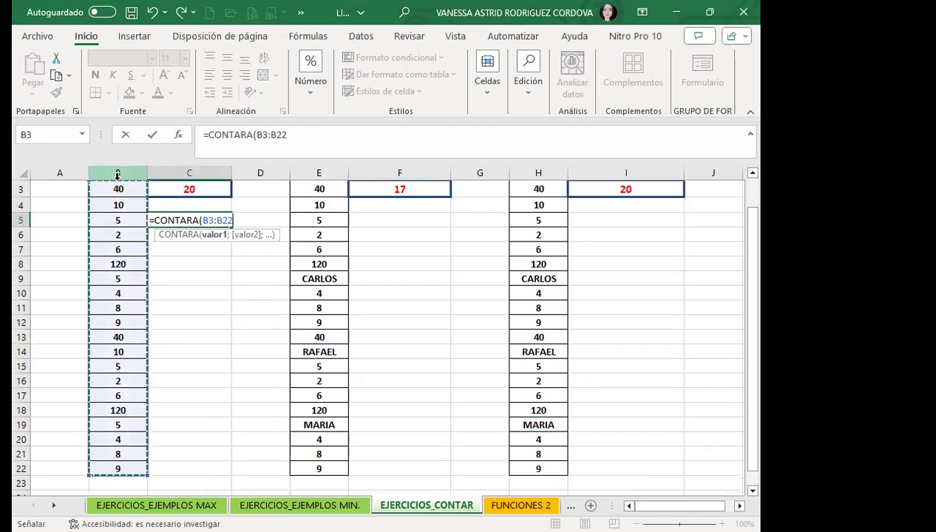
key("Return")
left_click(185, 220)
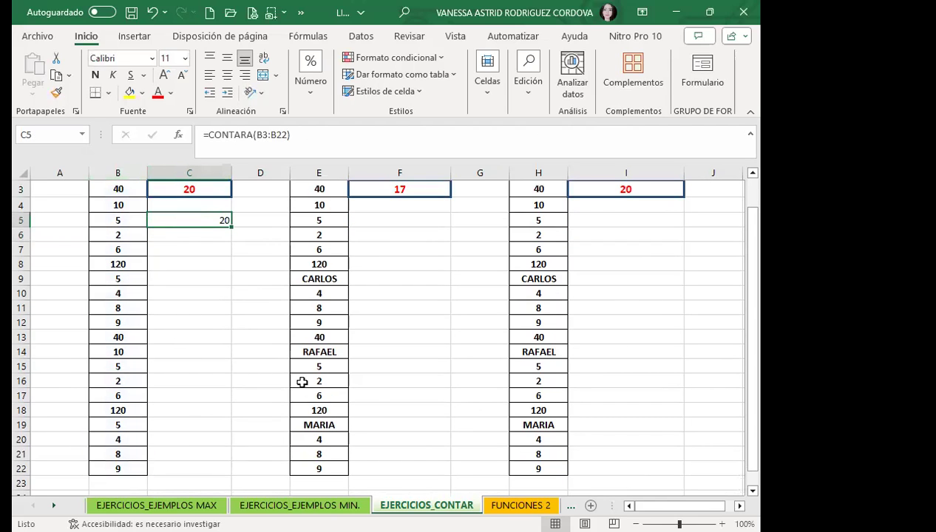
Copy CARLOS, RAFAEL and MARIA from H9, H14 and H19 into I8:I10, fill them down to I21, and begin =CONT in I6.
left_click(539, 281)
left_click(538, 352, "ctrl")
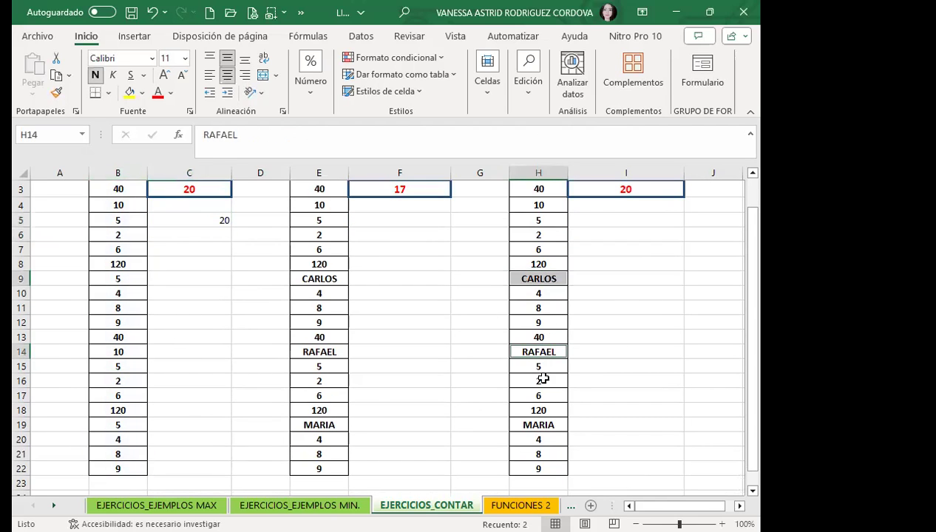
left_click(538, 425, "ctrl")
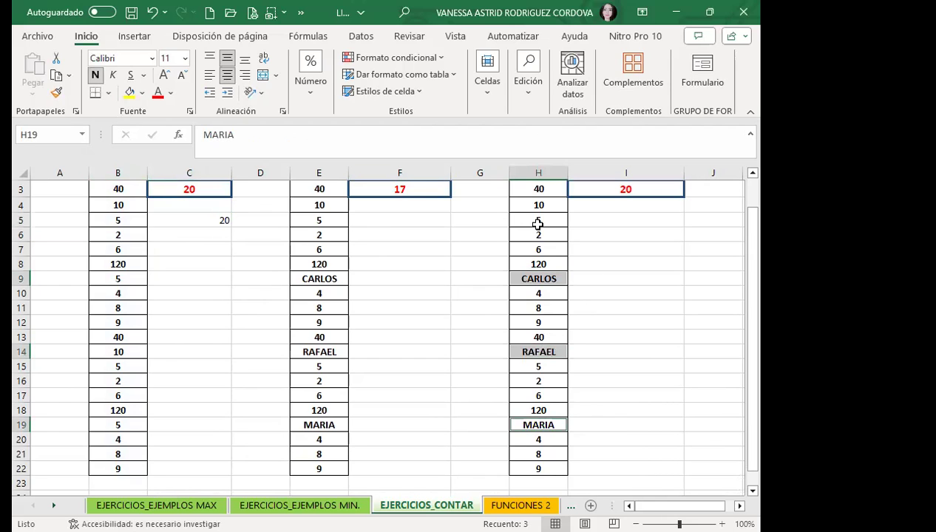
left_click(59, 77)
left_click(614, 262)
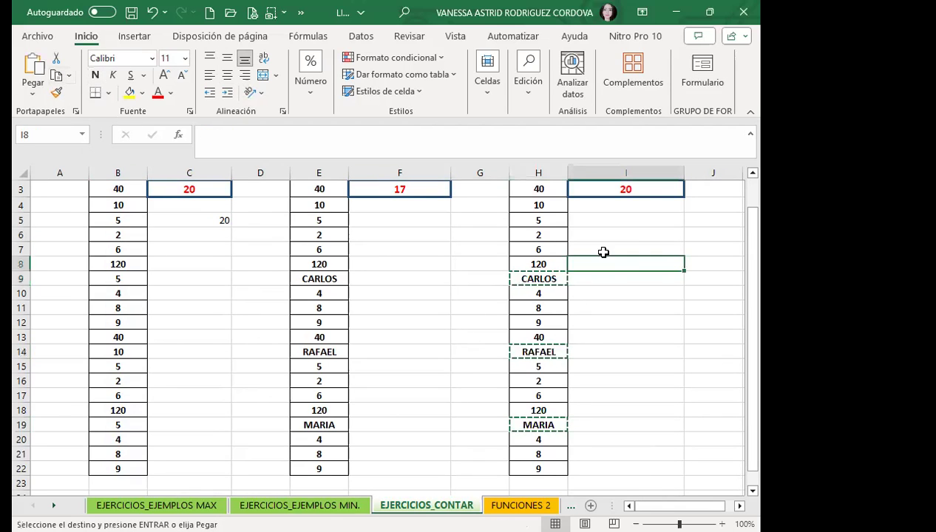
left_click(32, 68)
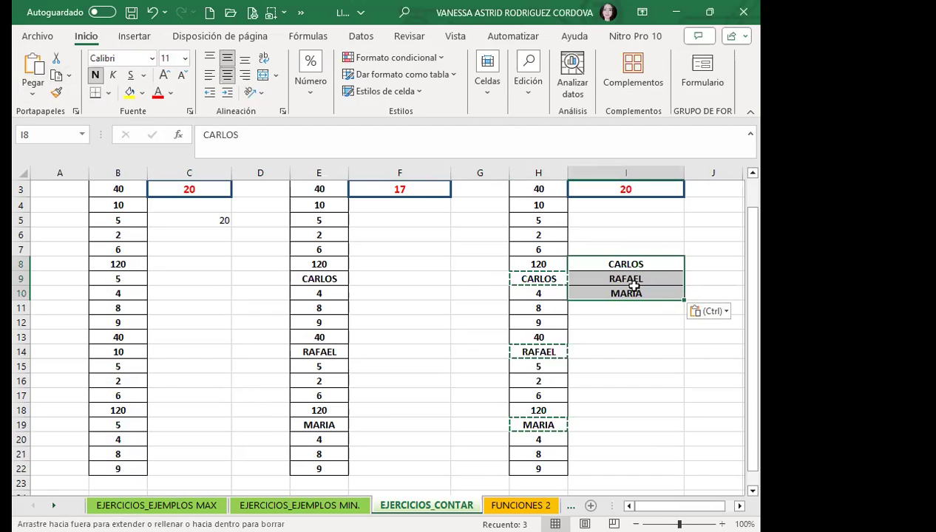
left_click_drag(685, 300, 685, 454)
left_click(603, 233)
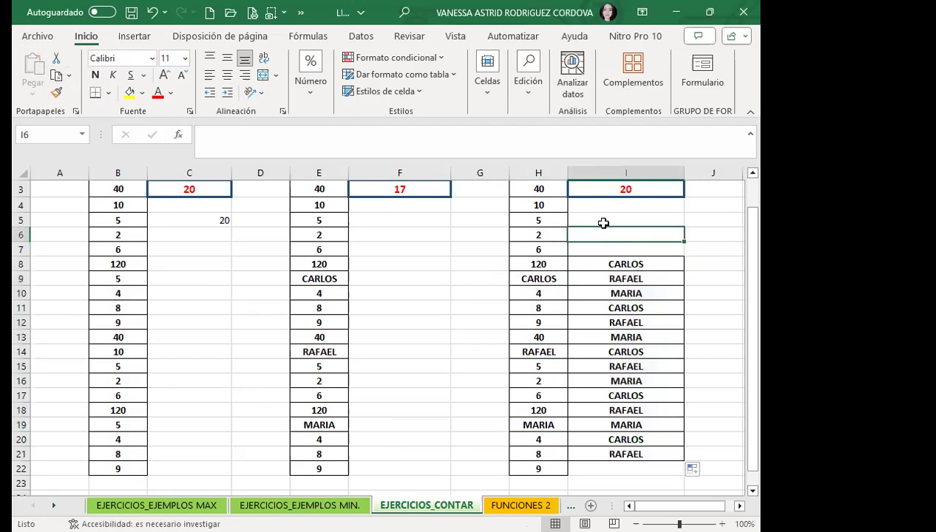
type("=C")
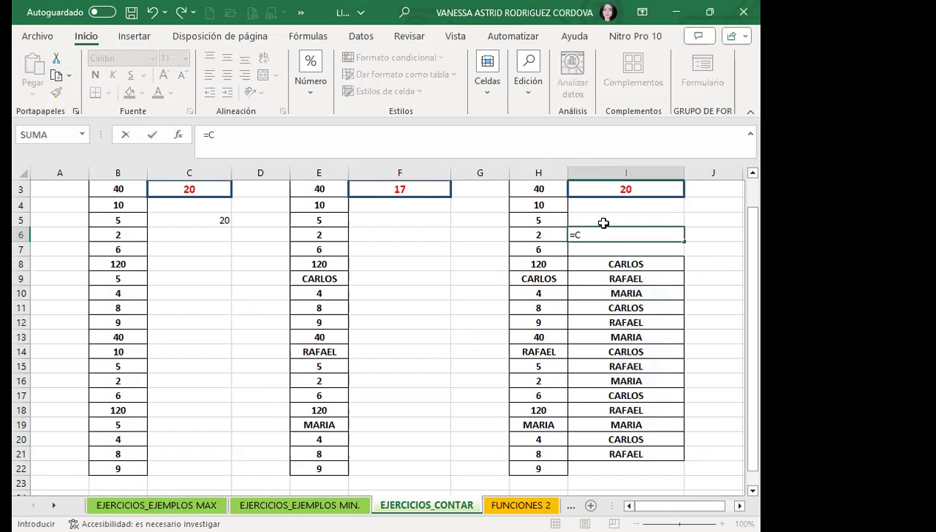
type("ONT")
Complete I6 as =CONTARA(I8:I21), returning 14, and recheck the formula in C5.
left_click(614, 297)
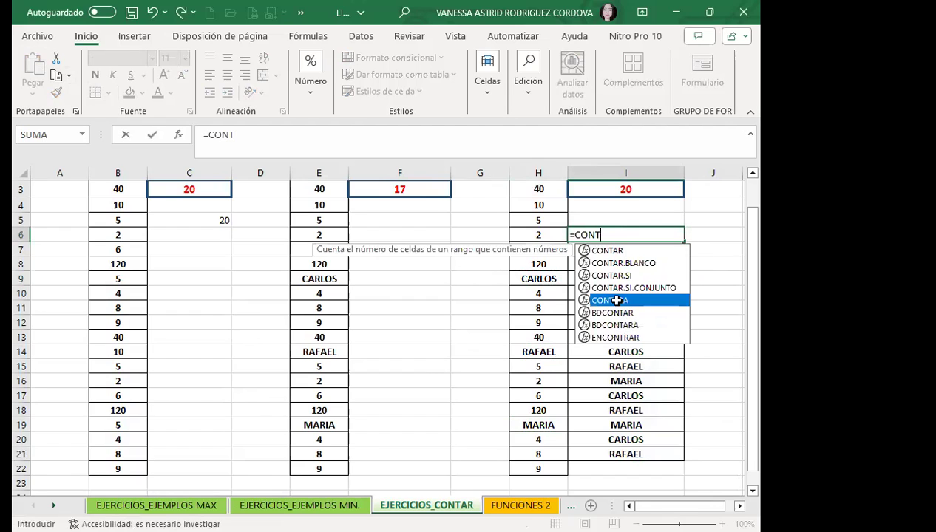
double_click(614, 297)
left_click_drag(607, 268, 604, 450)
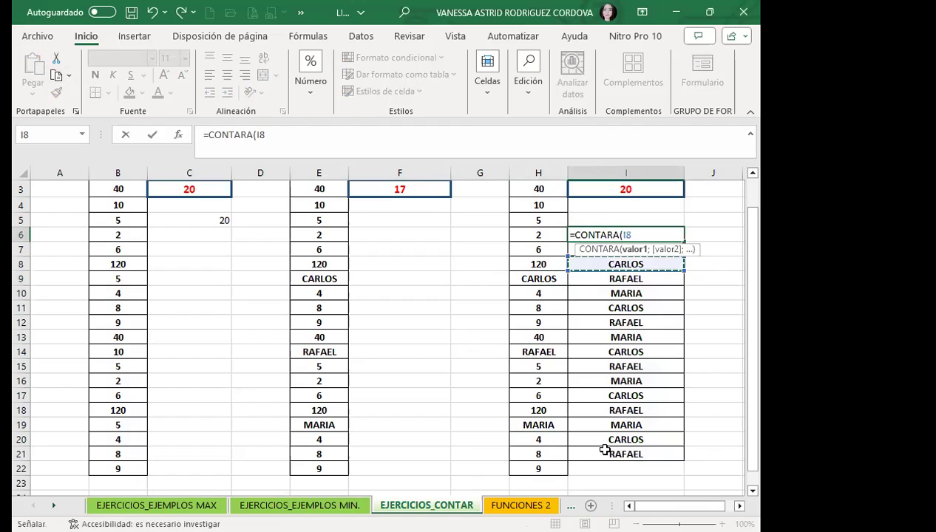
key("Return")
left_click(635, 234)
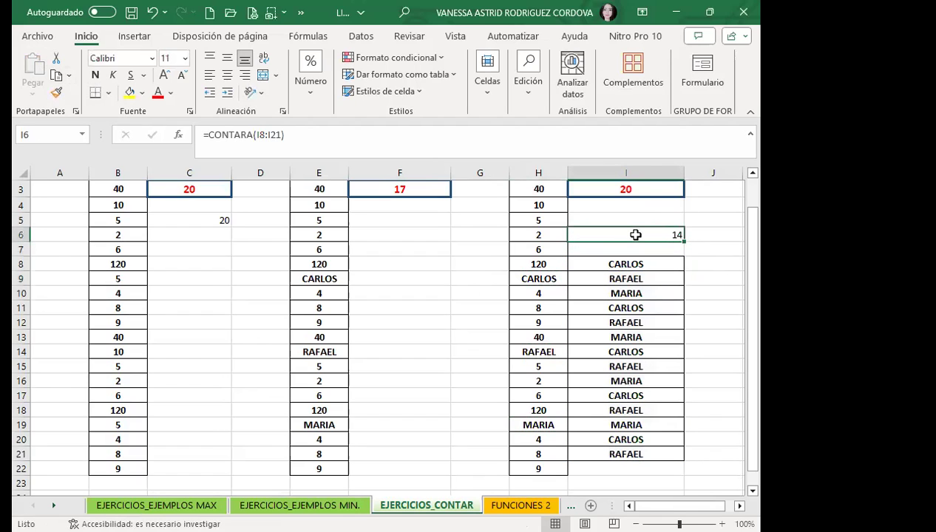
left_click(177, 225)
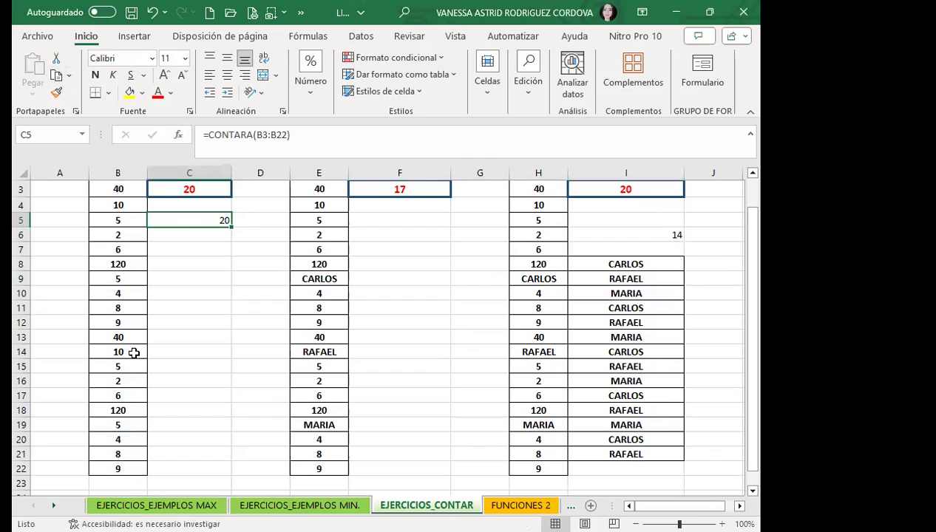
left_click(615, 270)
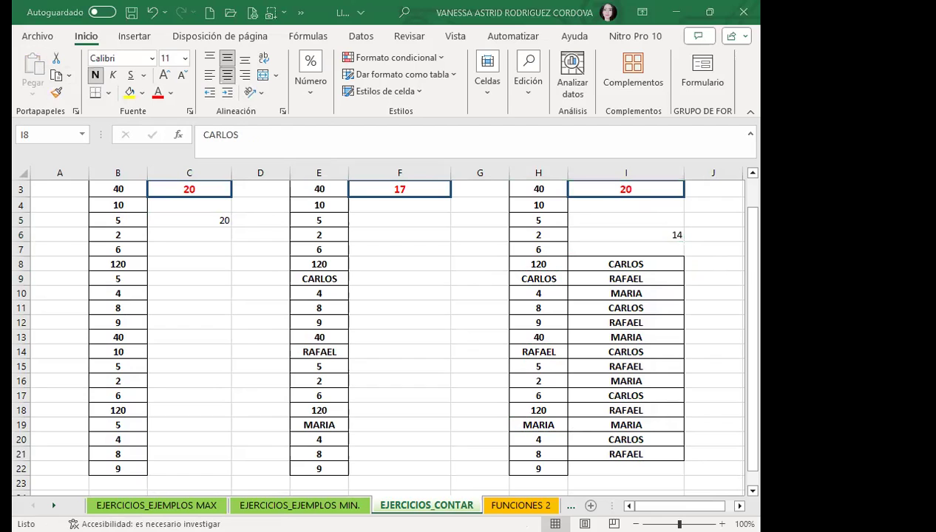
left_click(556, 284)
scroll(556, 284, "up", 1)
left_click(549, 271)
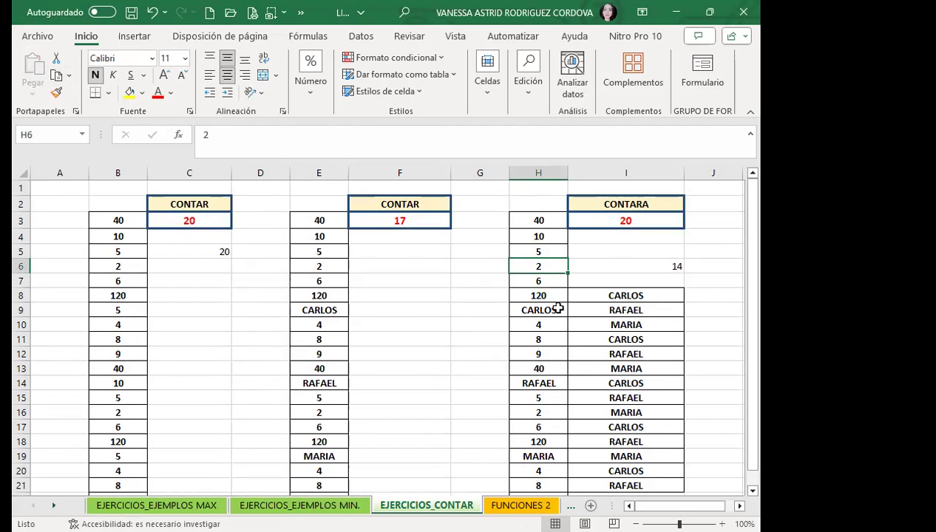
left_click(558, 309)
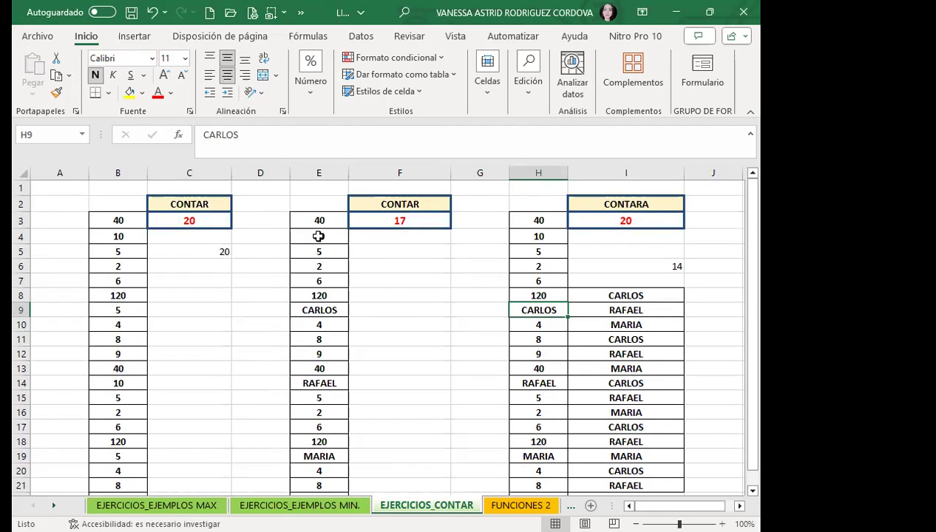
left_click(199, 277)
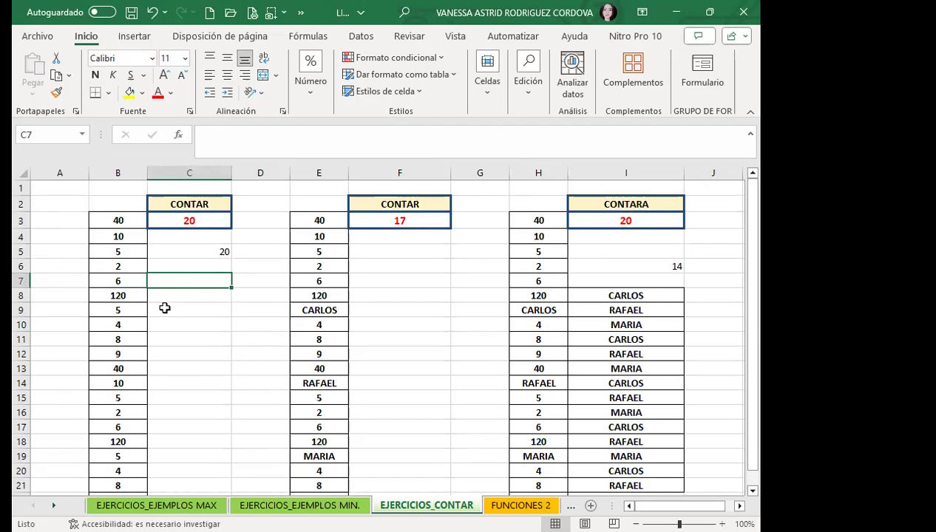
left_click(680, 205)
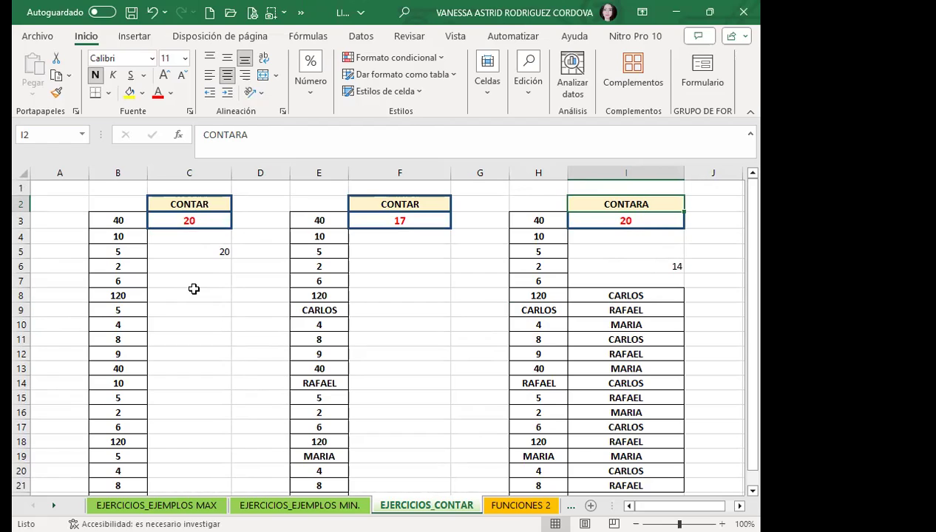
left_click(397, 264)
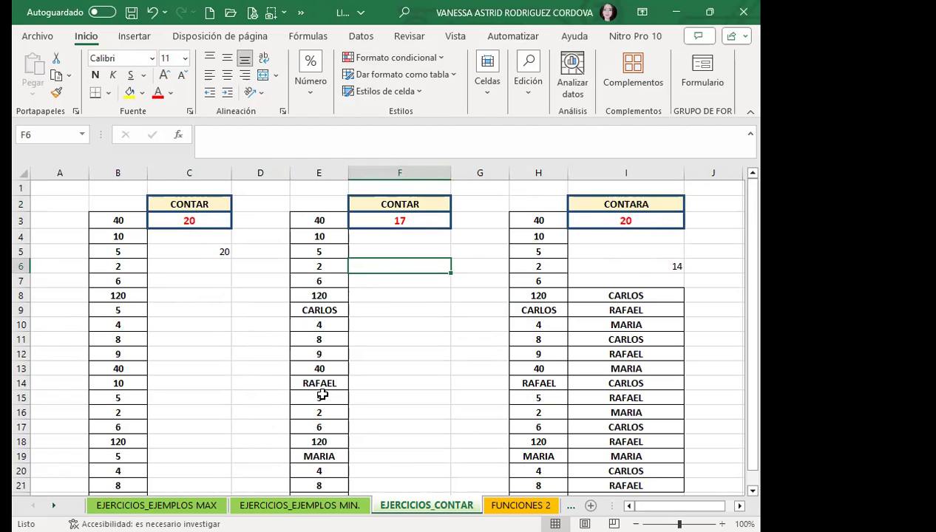
scroll(333, 425, "down", 2)
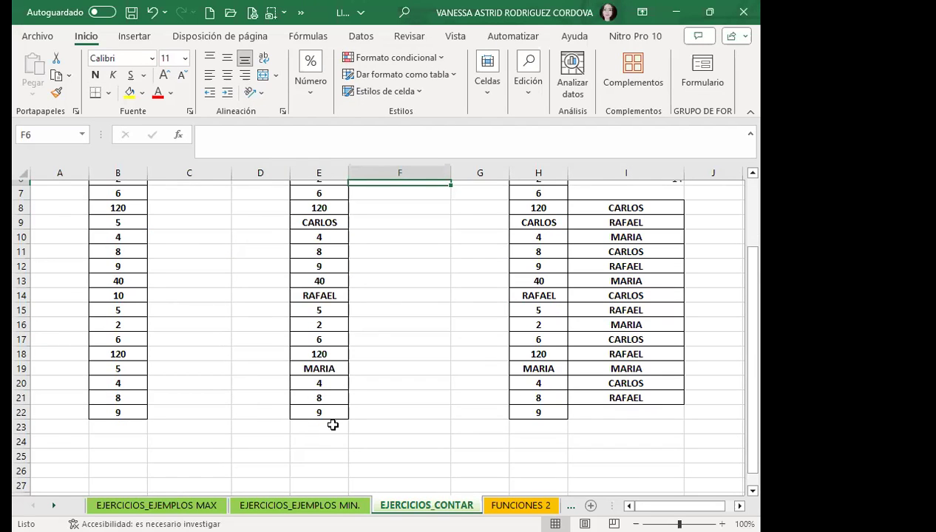
scroll(332, 426, "up", 2)
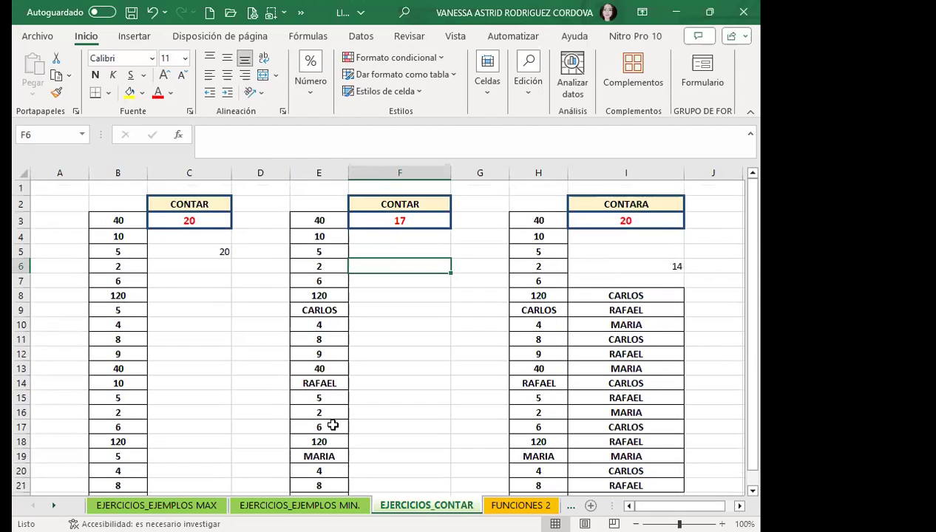
left_click(306, 310)
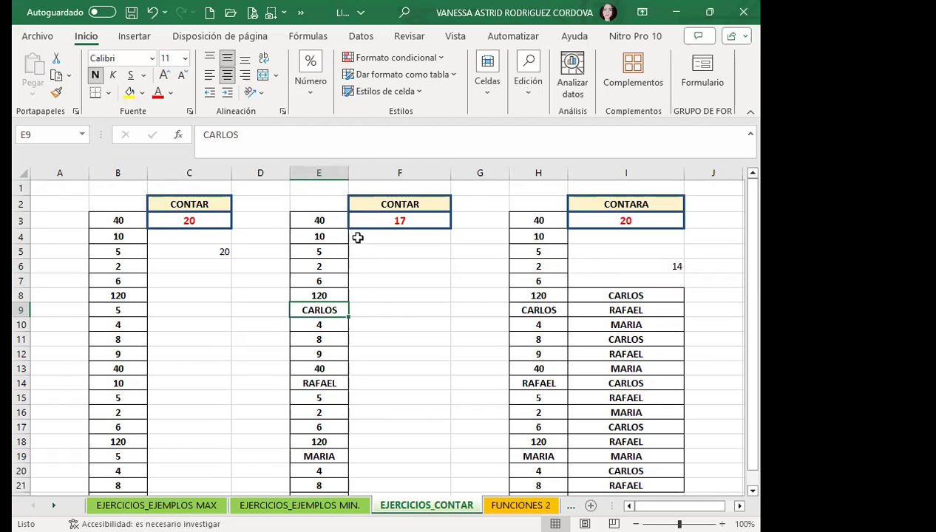
left_click(356, 215)
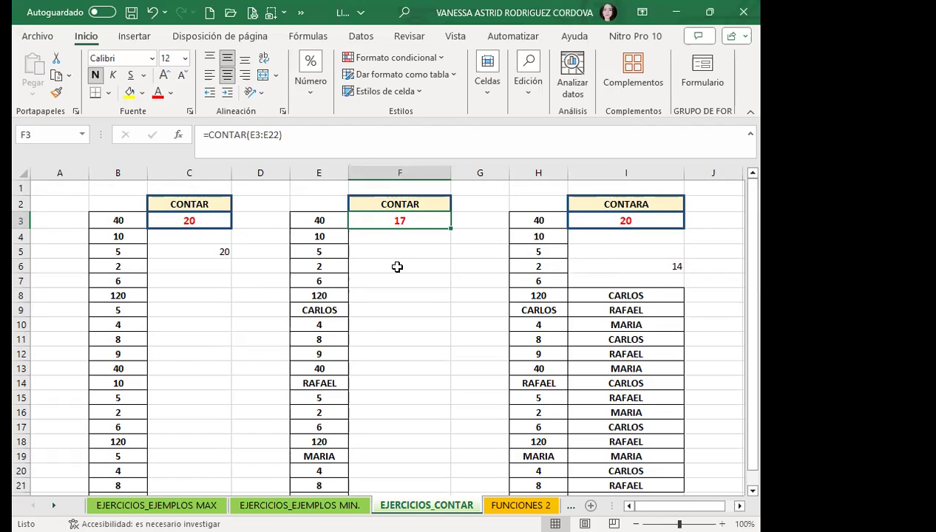
left_click(417, 355)
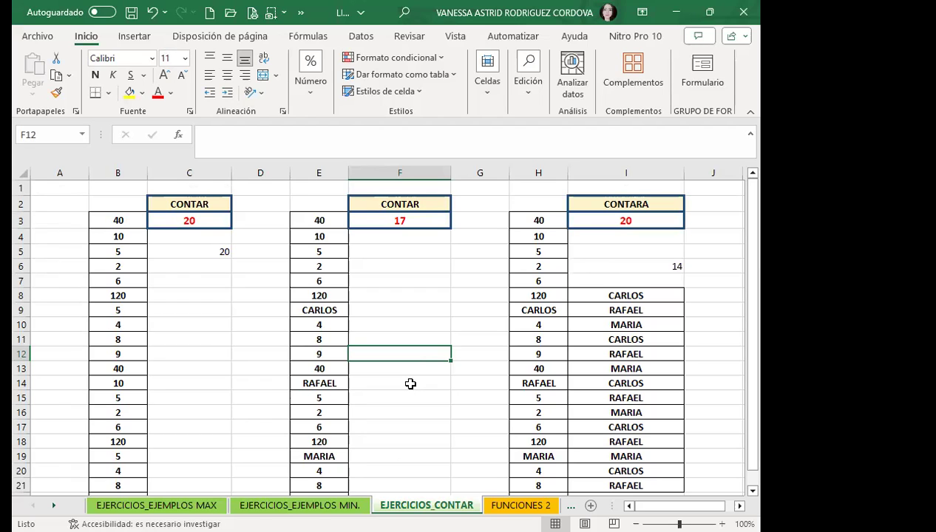
scroll(415, 377, "down", 3)
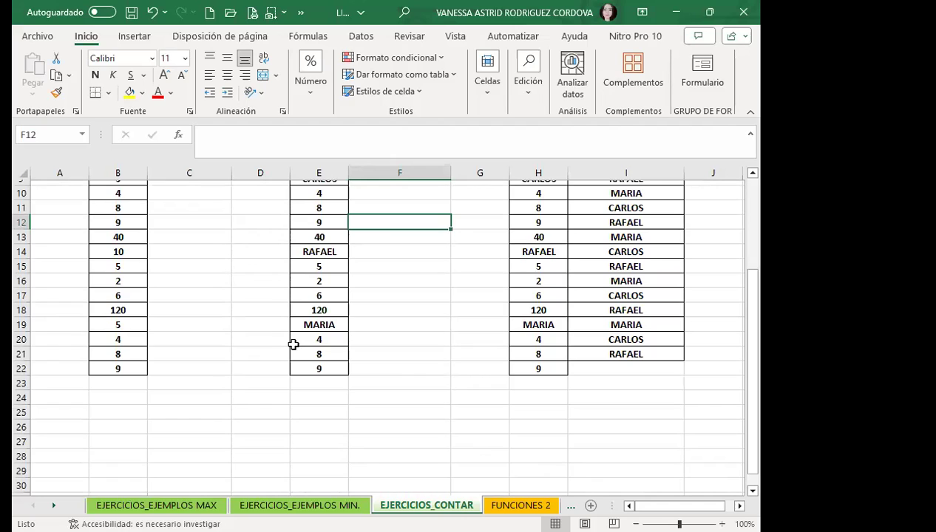
scroll(358, 346, "up", 3)
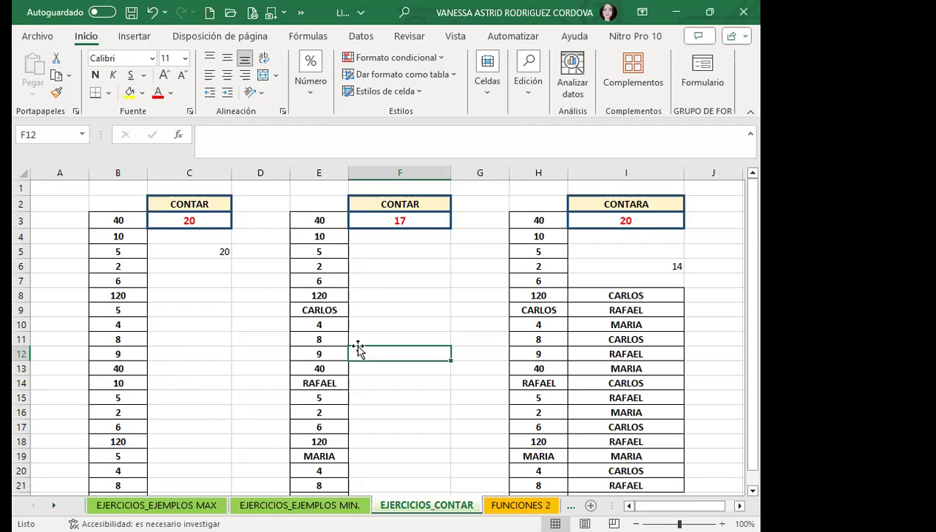
Enter =CONTAR(I8:I21) in I23, which shows 0, then move to the FUNCIONES 2 sheet.
scroll(690, 364, "down", 2)
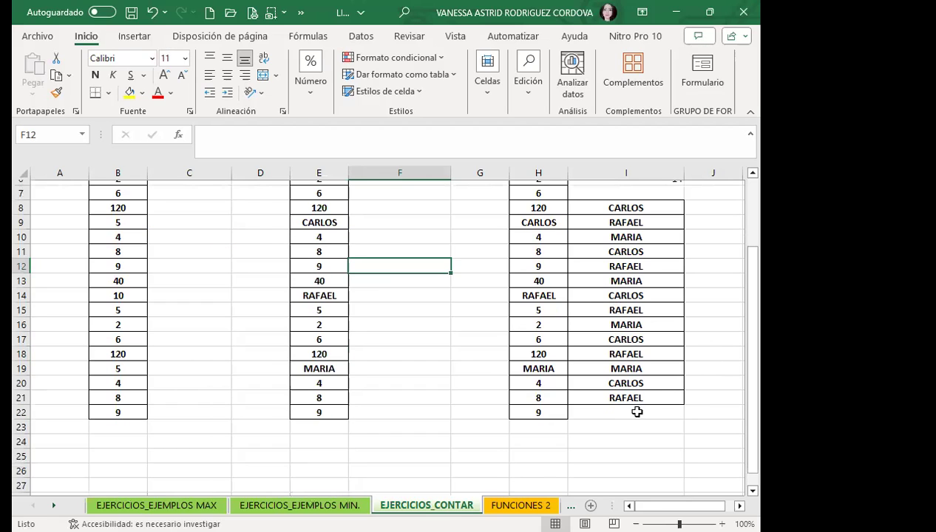
left_click(617, 425)
type("=")
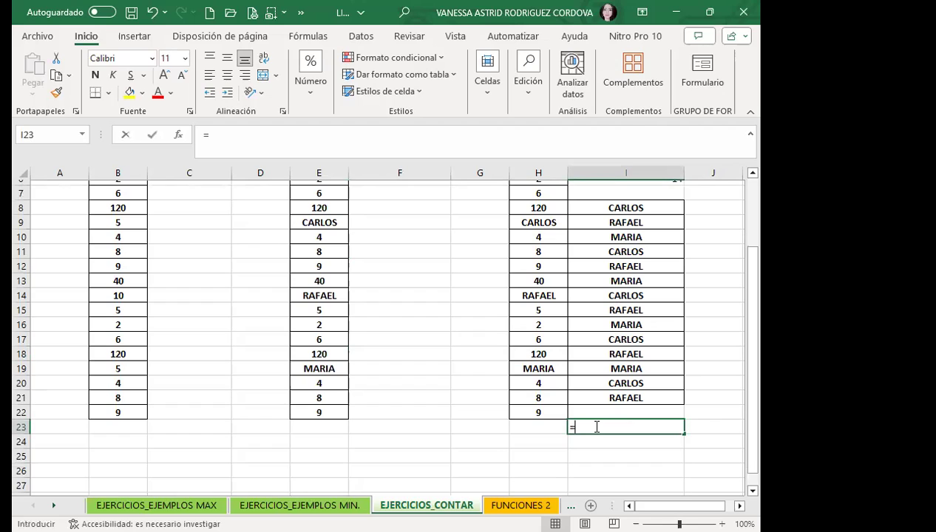
type("CONTAR(I8:I21")
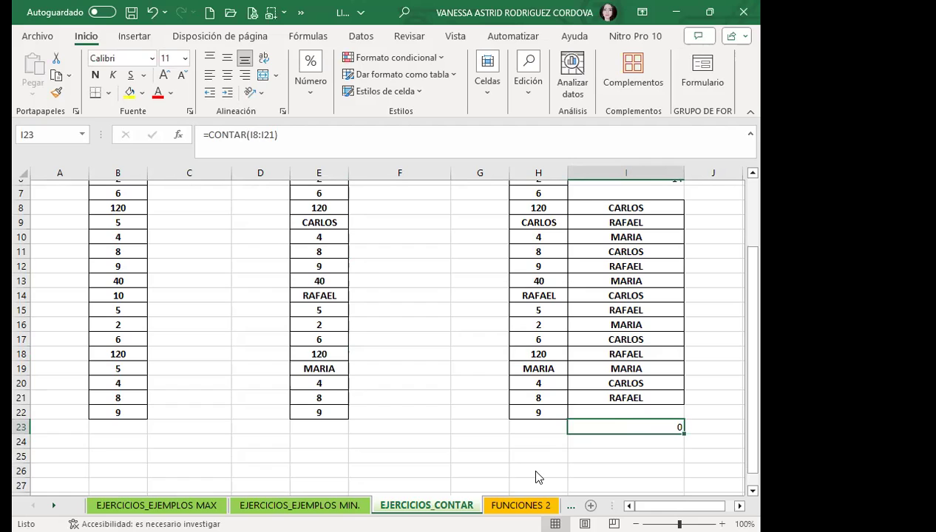
left_click(514, 505)
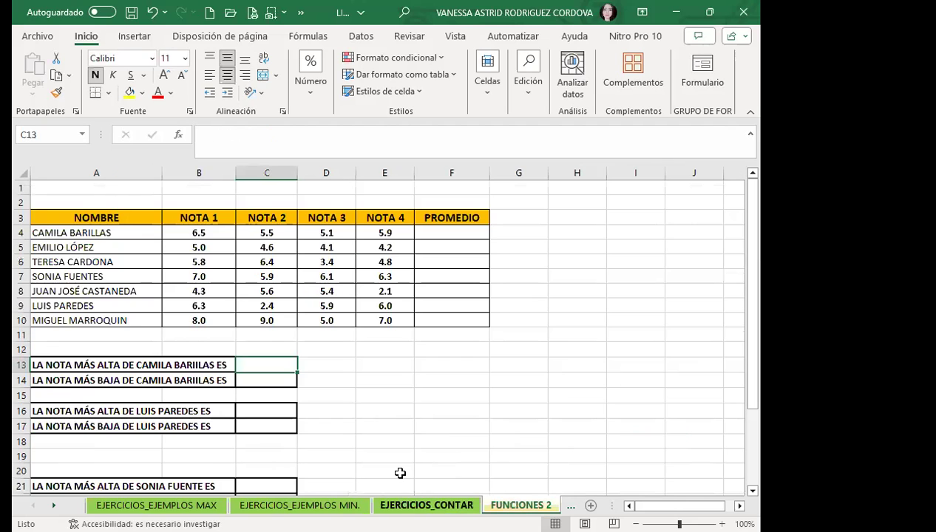
left_click(438, 230)
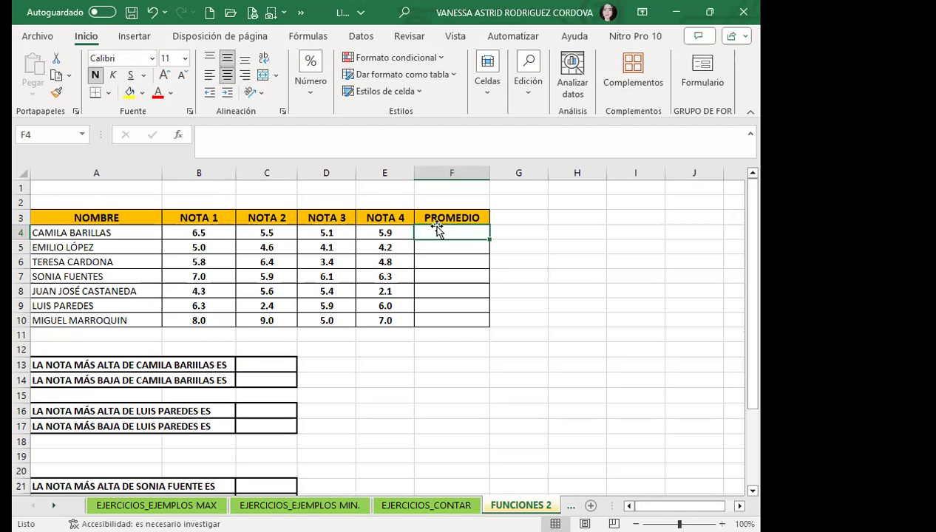
Enter =PROMEDIO(B4:E4) in F4, giving the first student's average of 5.8.
type("=")
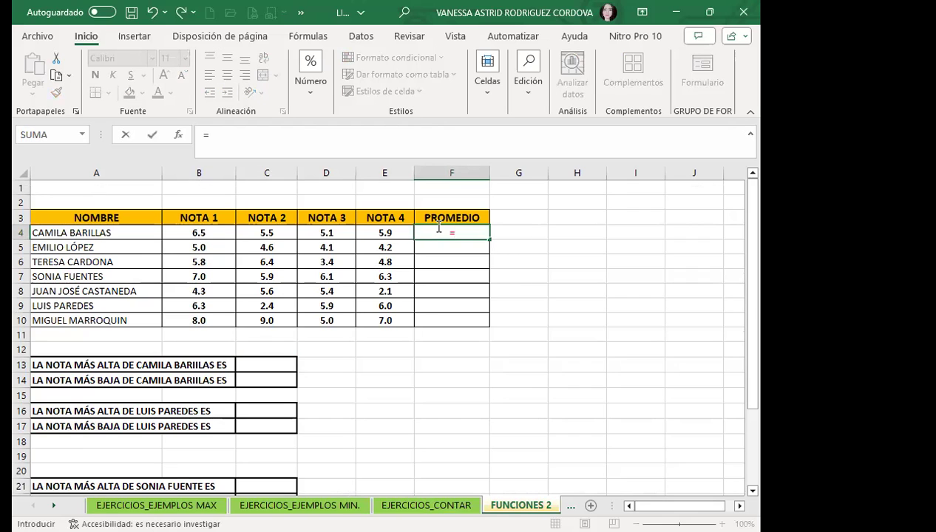
type("PRO")
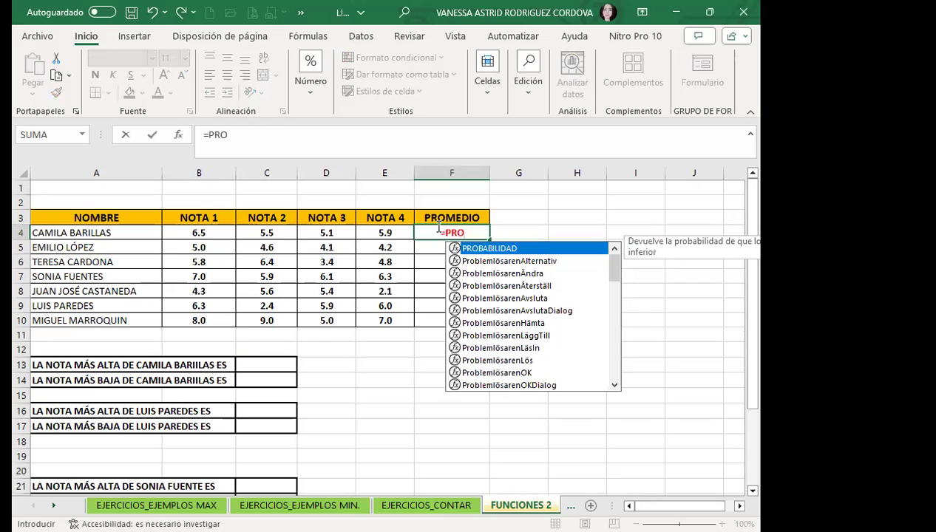
type("ME")
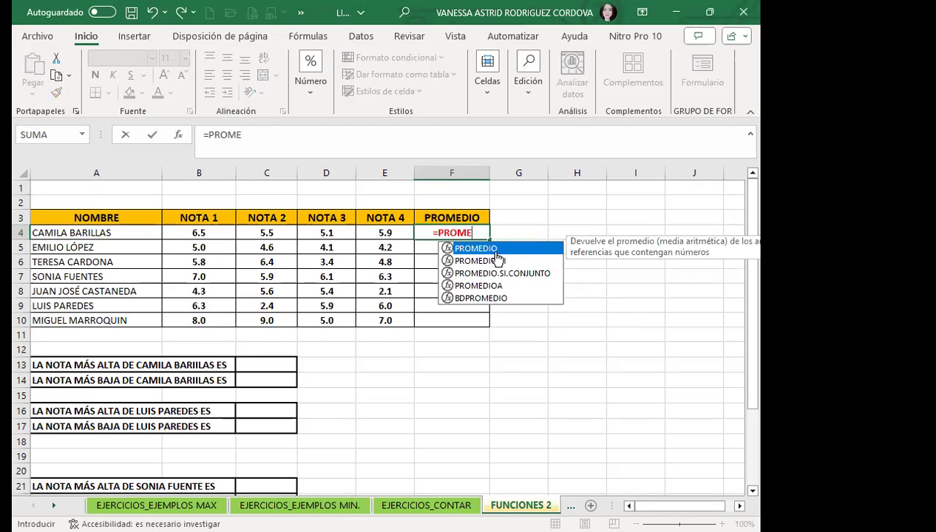
key("Tab")
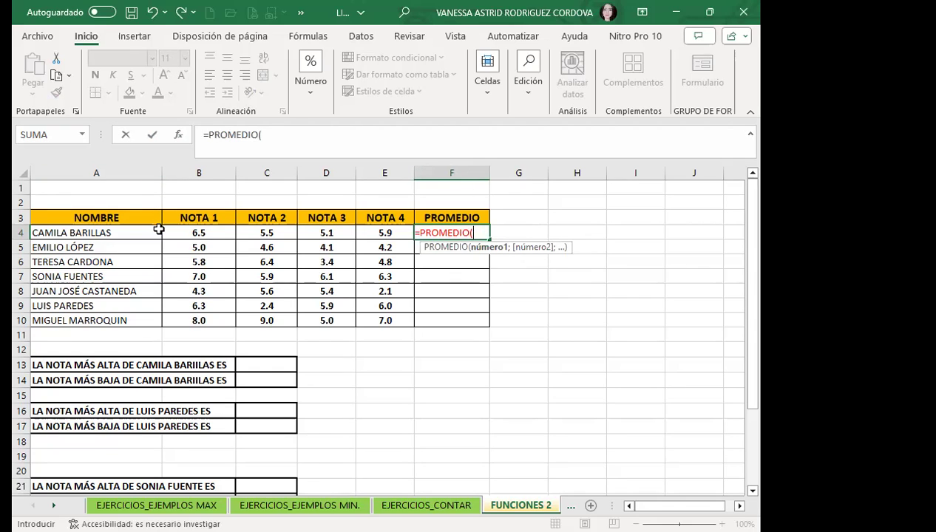
left_click_drag(182, 232, 368, 233)
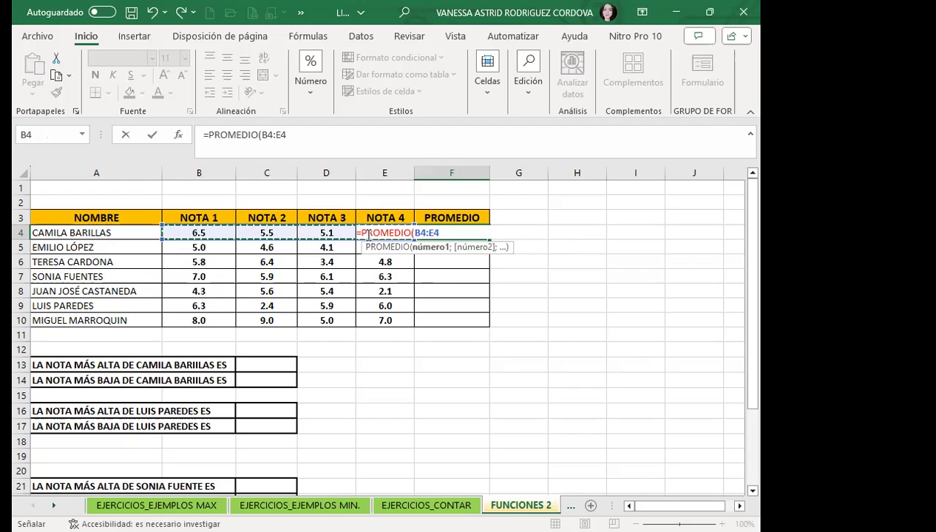
type(")")
key("Return")
left_click(439, 233)
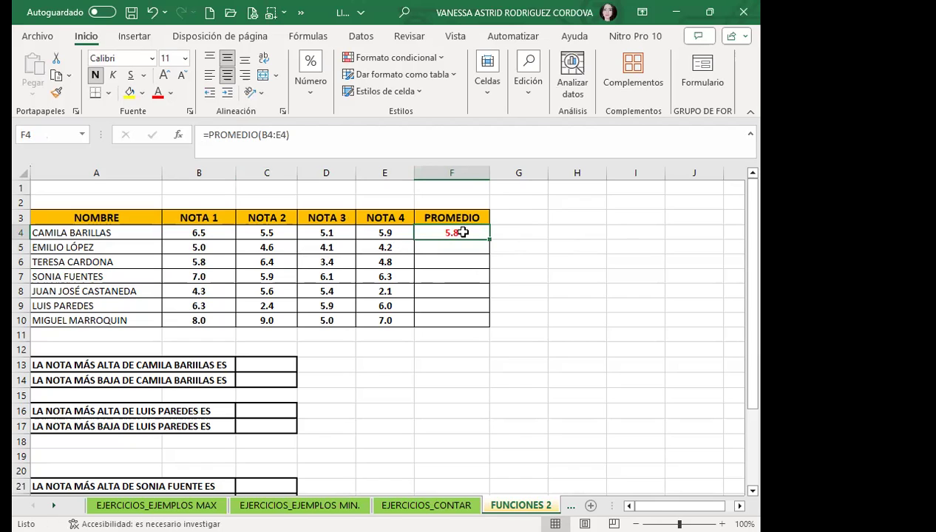
left_click(217, 229)
Set the first student's grades in B4, C4, D4 and E4 all to 10.
type("10")
key("Tab")
type("10")
key("Tab")
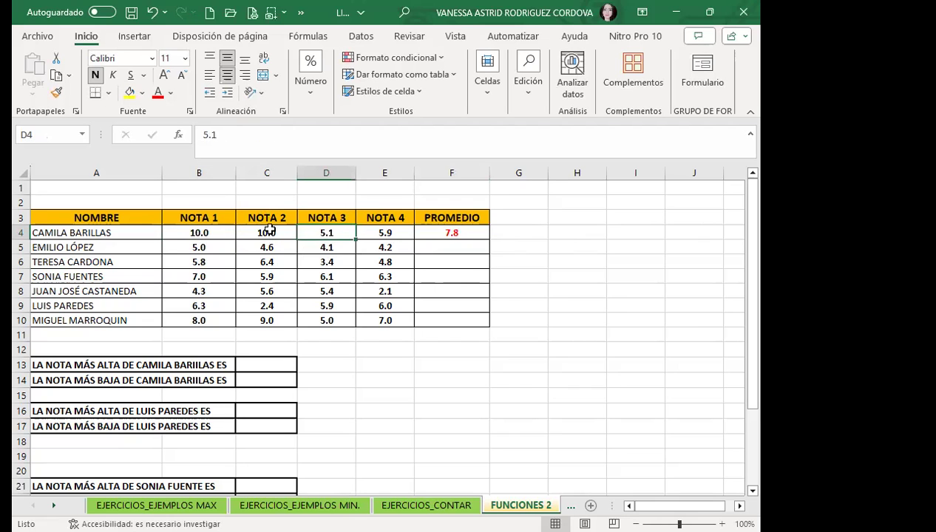
type("10")
key("Tab")
type("10")
key("Tab")
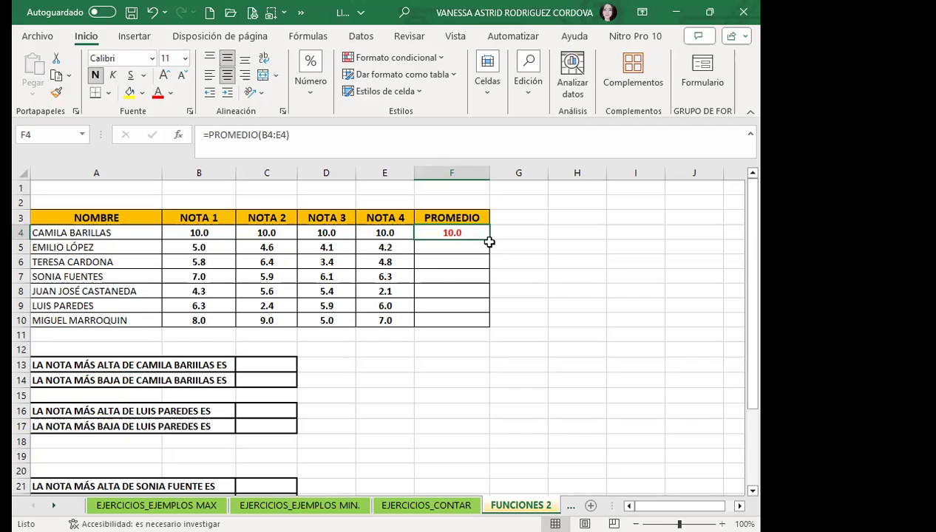
Copy F4's average formula down to F10 and check the formulas in rows 5–10.
left_click_drag(489, 240, 487, 324)
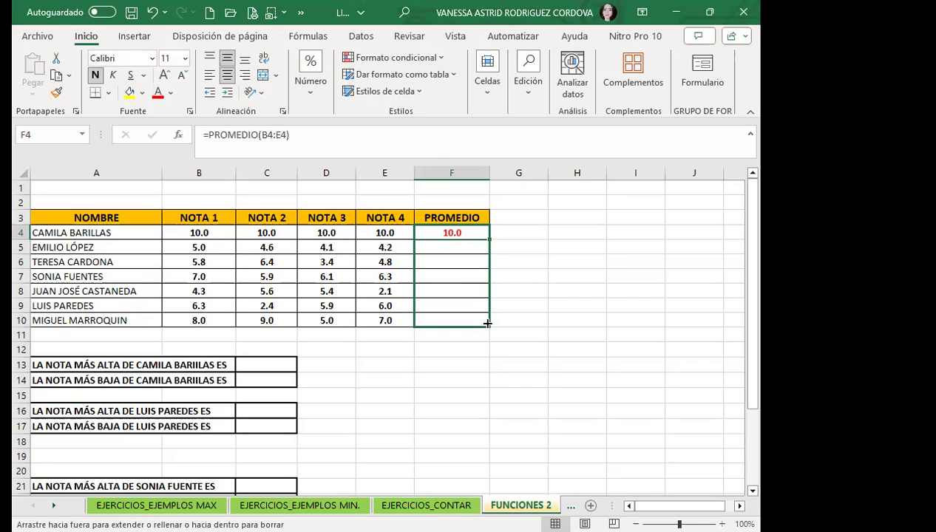
left_click(433, 248)
left_click(434, 261)
left_click(431, 276)
left_click(431, 305)
left_click(431, 318)
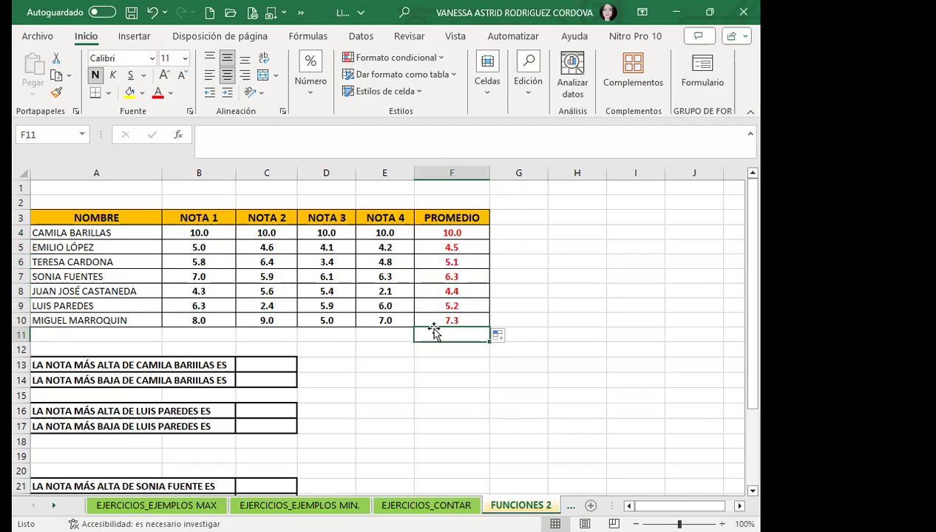
Re-confirm the F9 average and refill F4:F10, giving averages from 4.4 to 10.0.
left_click(435, 305)
left_click(281, 137)
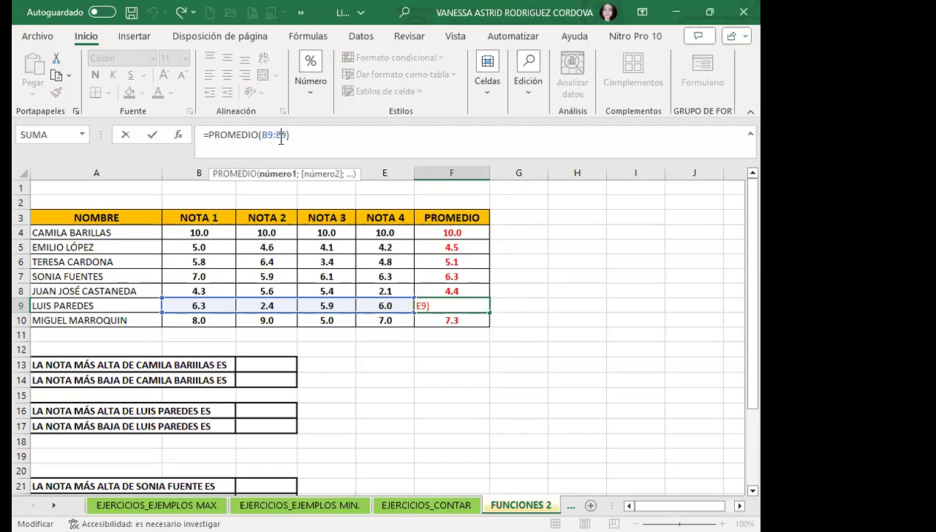
key("Return")
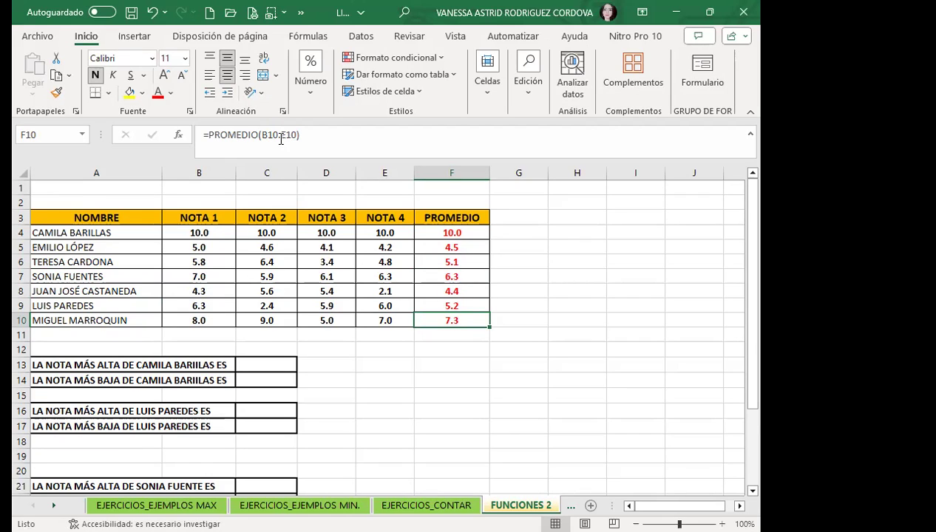
left_click(427, 230)
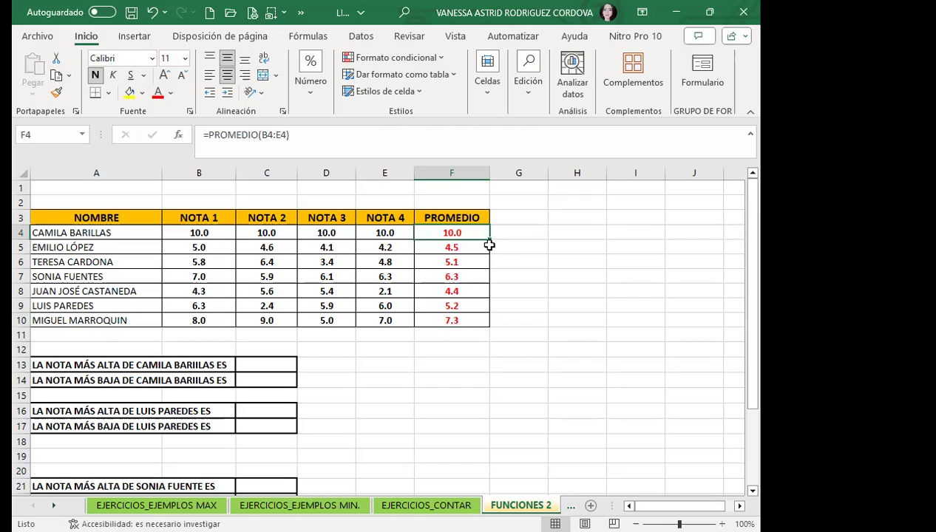
left_click_drag(489, 239, 479, 316)
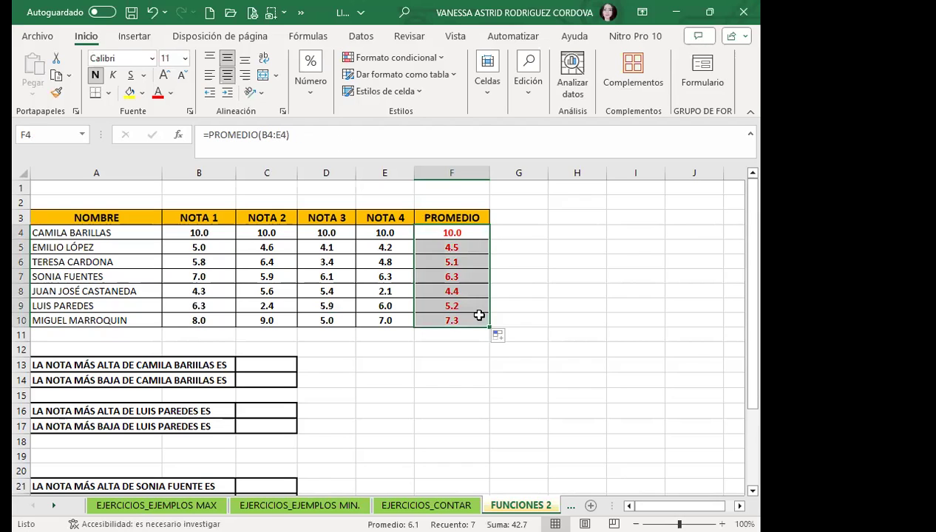
left_click(422, 249)
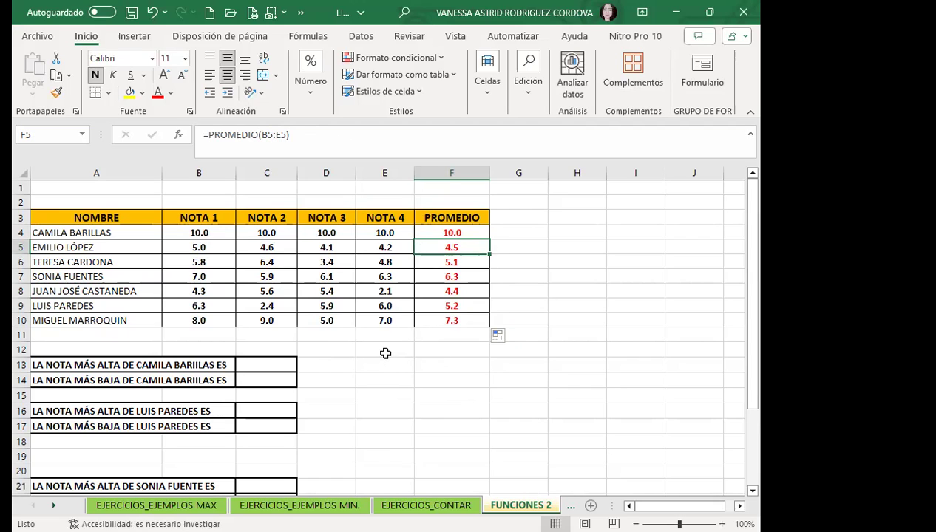
Enter =MAX(B4:E4) in C13 to show the first student's highest grade, 10.0.
left_click(270, 364)
type("=")
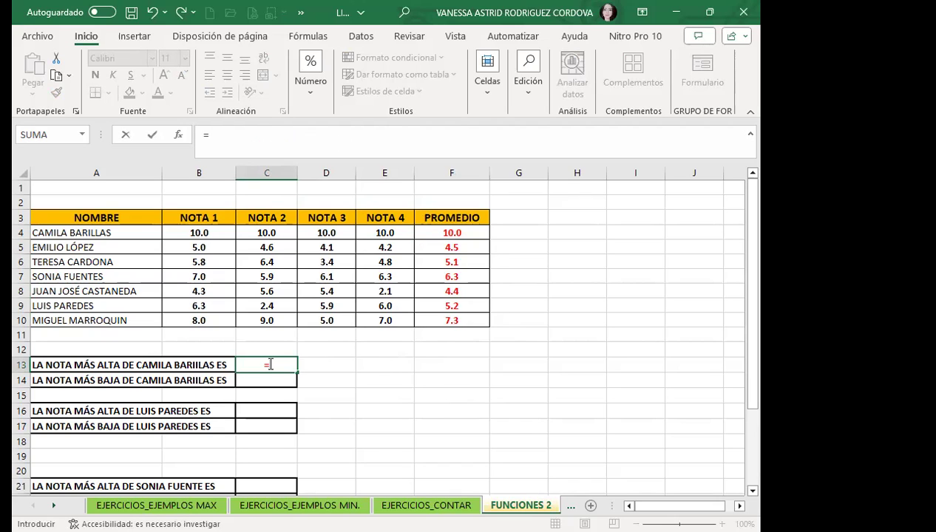
type("MAX")
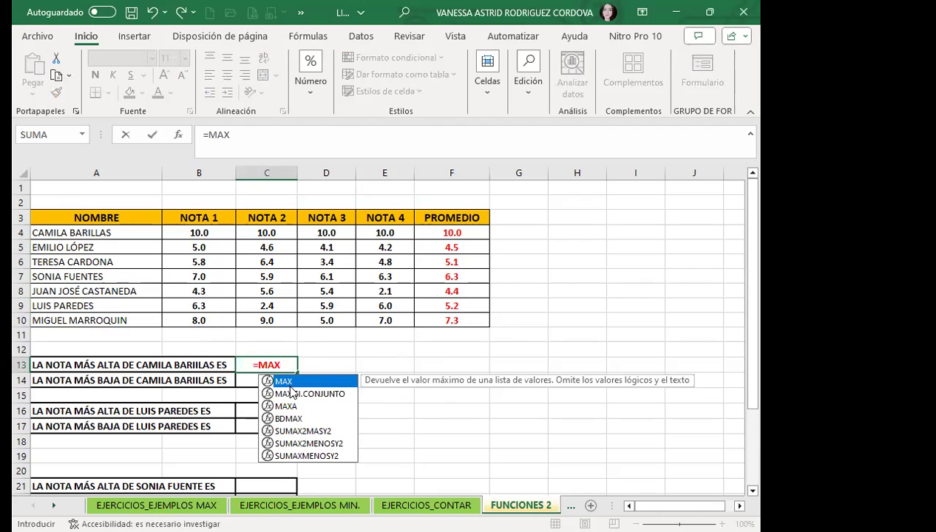
type("(")
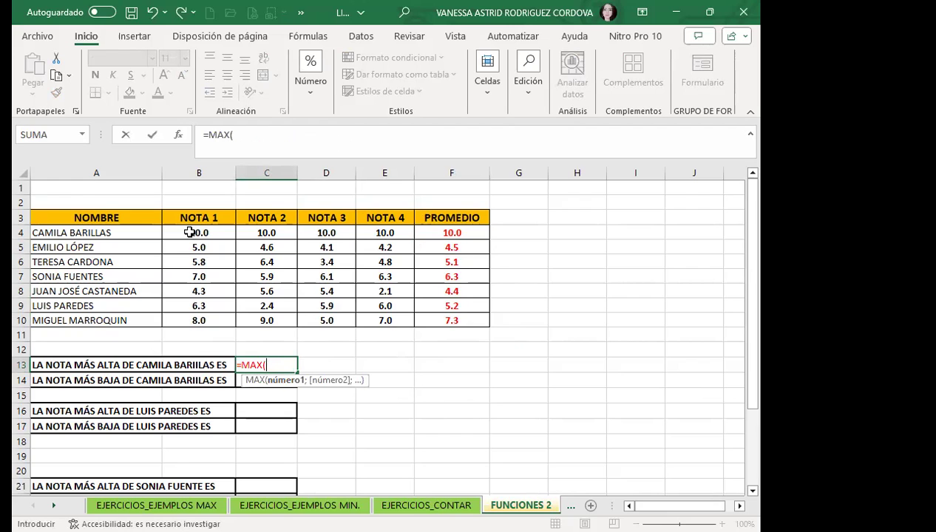
left_click_drag(190, 232, 377, 231)
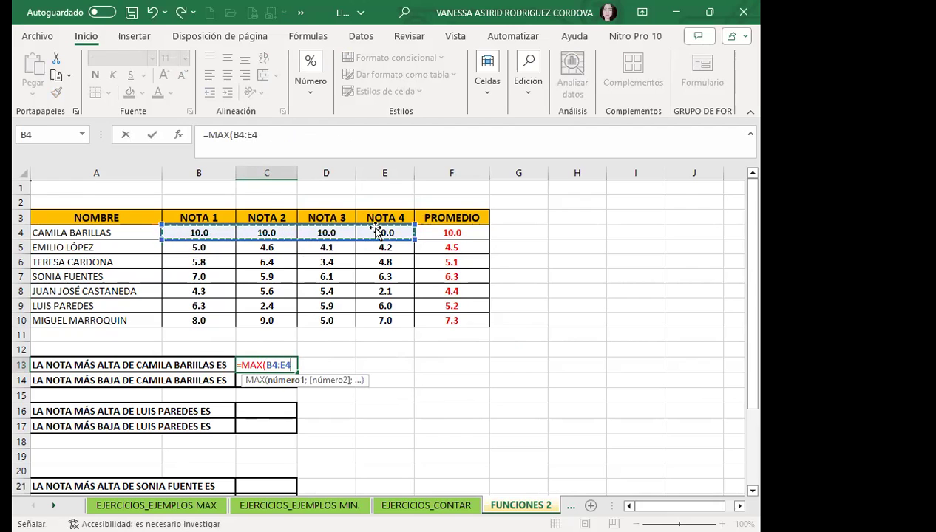
key("Return")
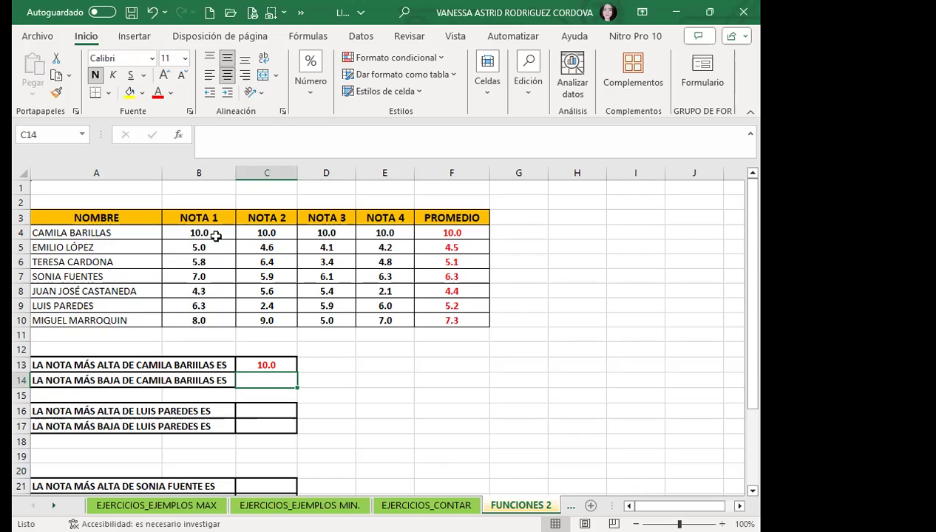
Change the first student's grades to 8 in B4, 7 in D4 and 9 in E4.
left_click(216, 235)
type("8")
key("Tab")
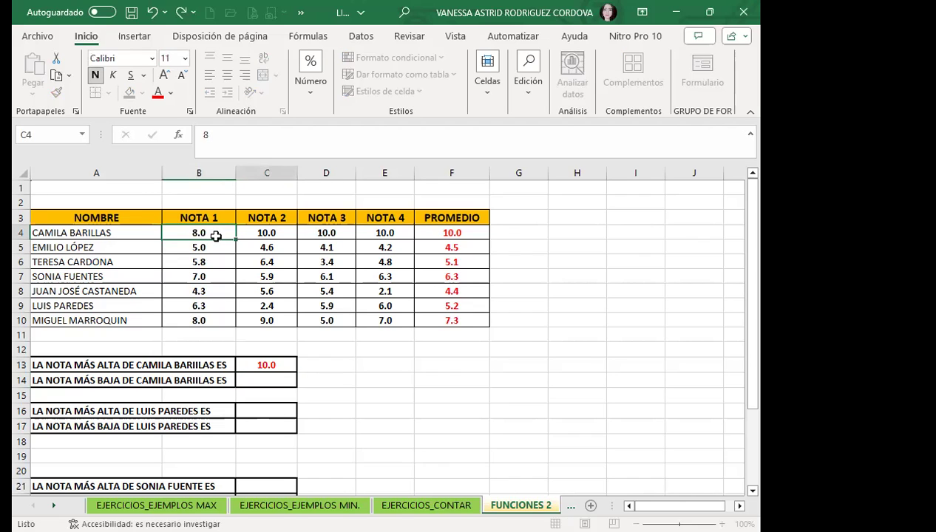
key("Tab")
type("7")
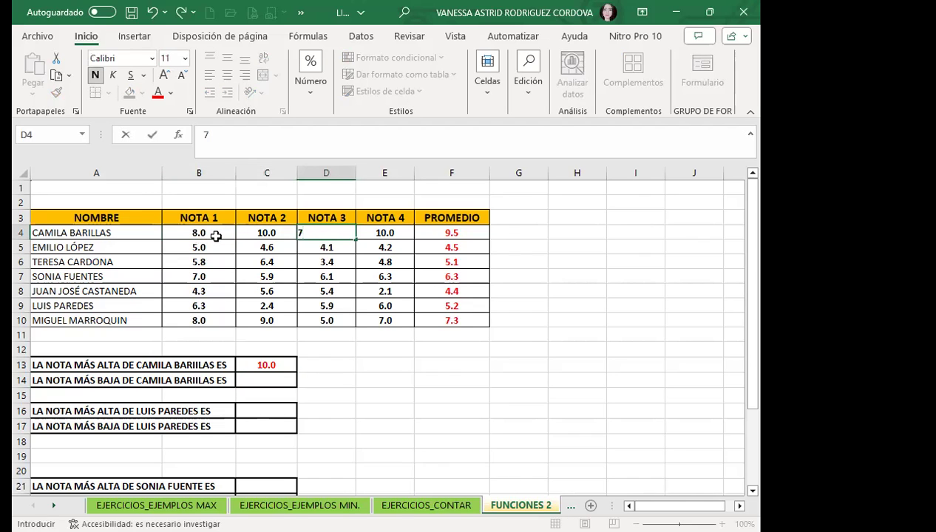
key("Tab")
type("9")
key("Left")
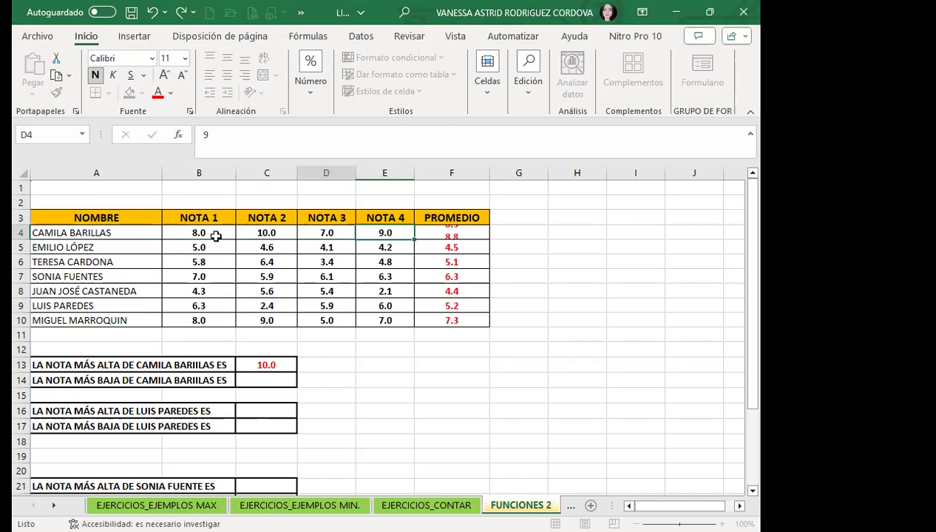
left_click(270, 365)
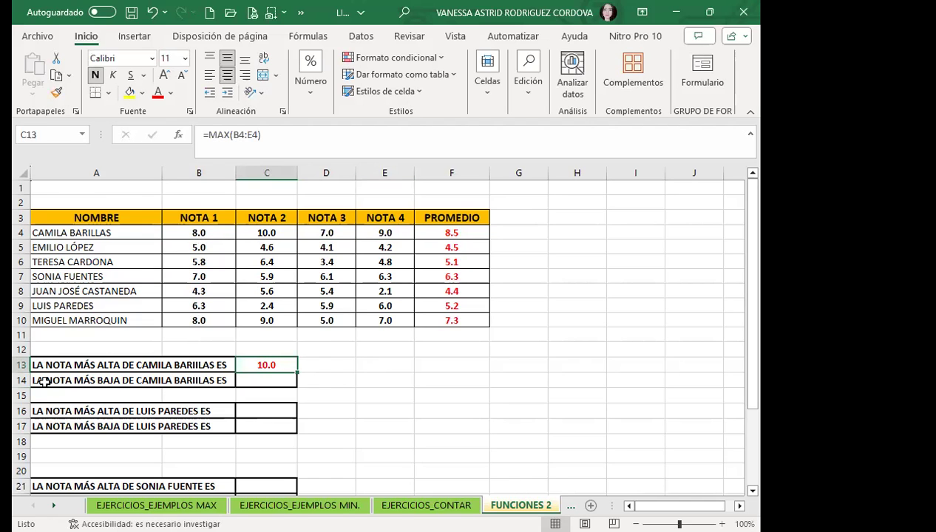
Enter =MIN(B4:E4) in C14, showing the first student's lowest grade, 7.0.
left_click(278, 379)
type("=")
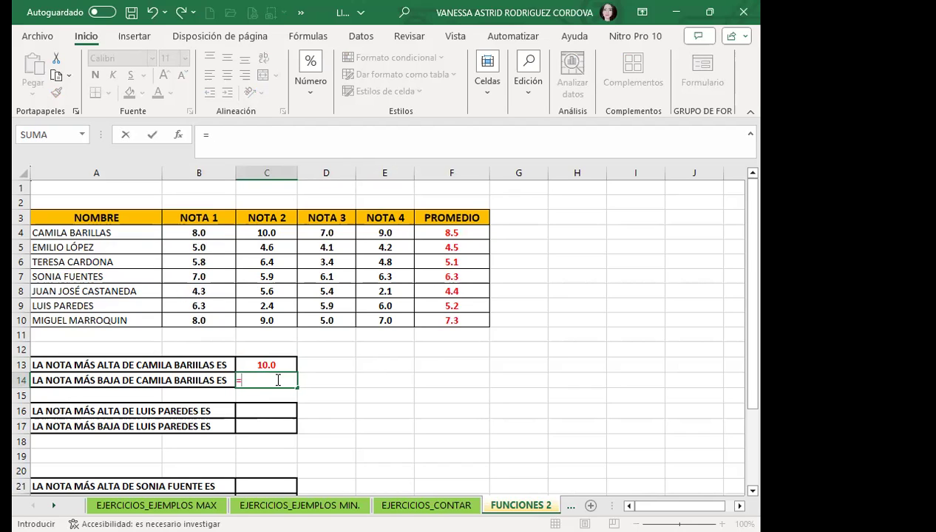
type("MIN")
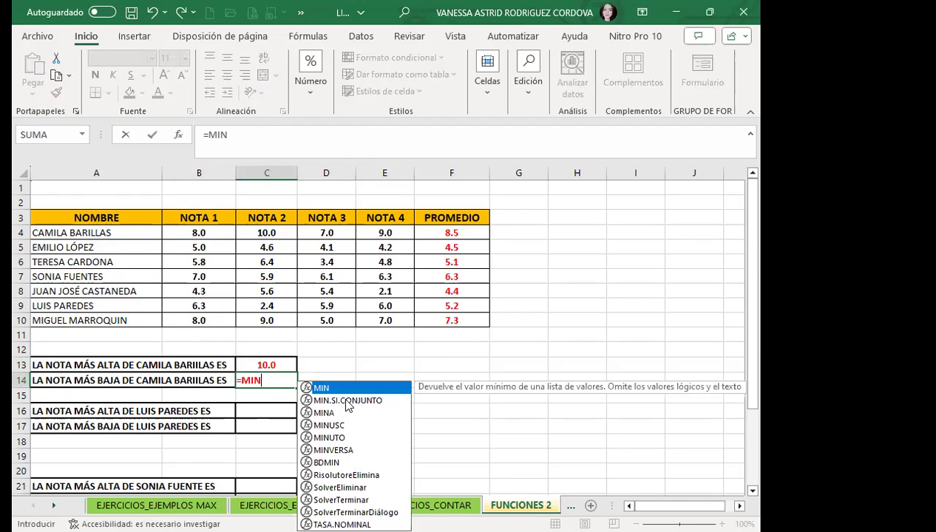
type("(")
left_click_drag(193, 232, 389, 231)
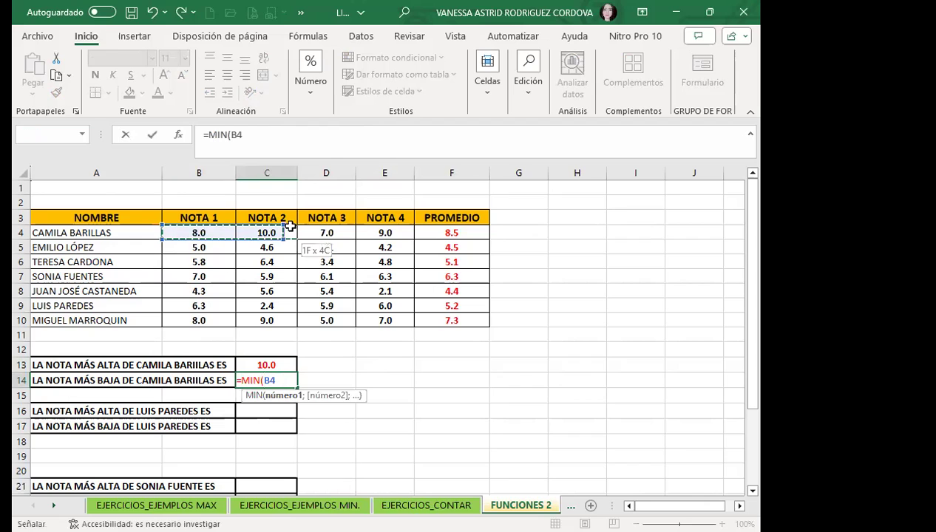
key("Return")
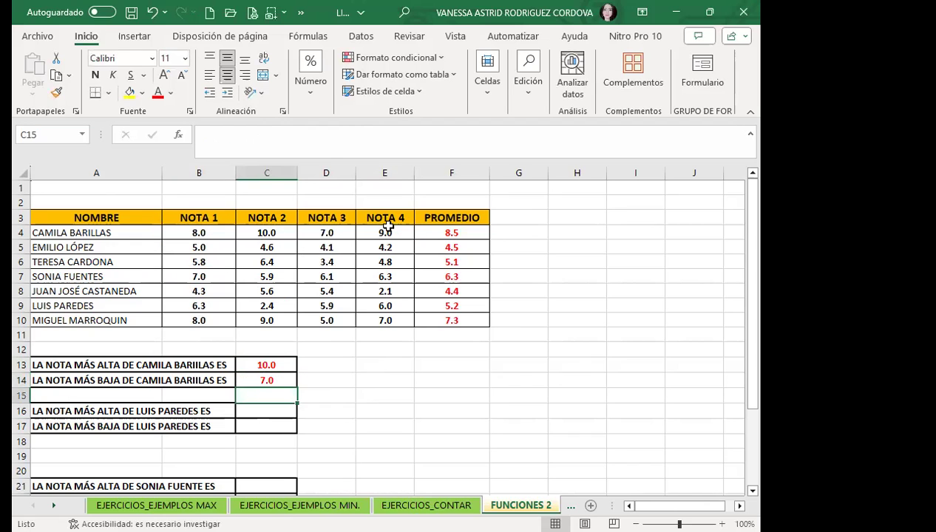
left_click(281, 378)
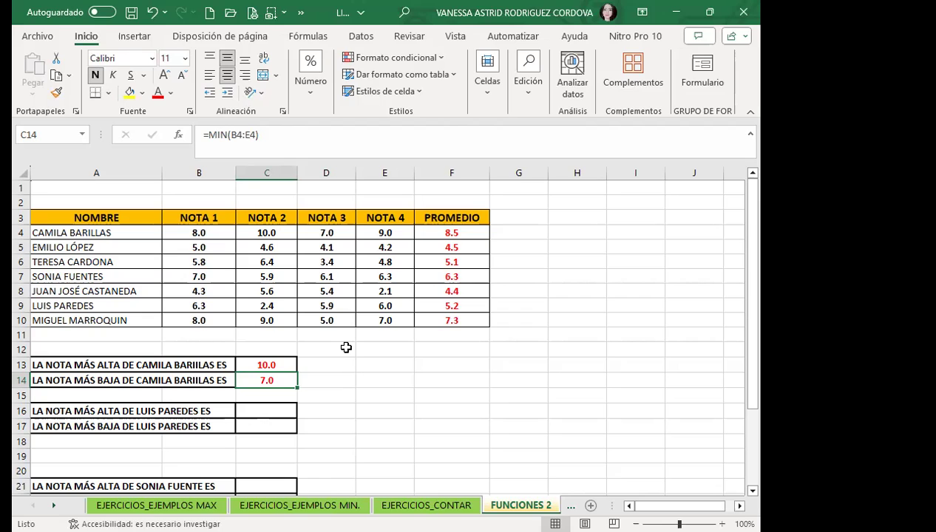
left_click(436, 234)
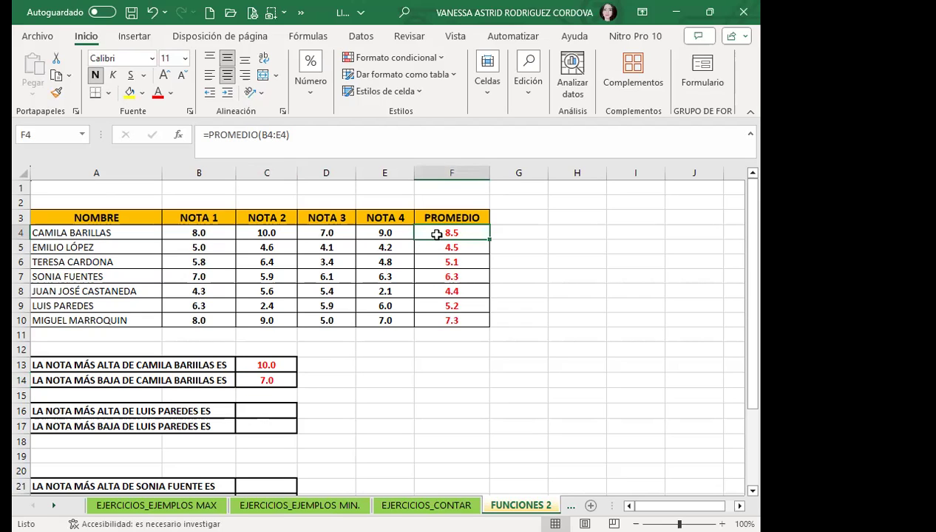
left_click(251, 362)
left_click(256, 377)
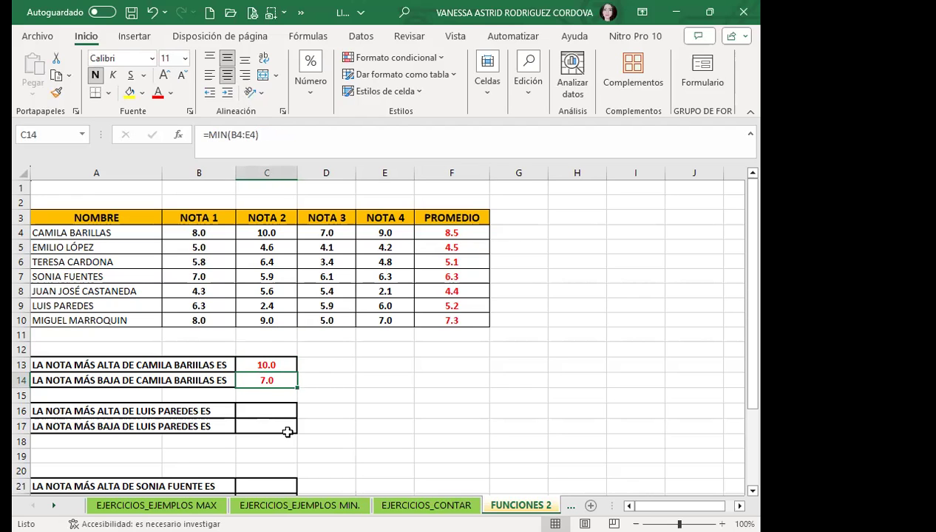
Scroll down below the table and select B27 for the highest average.
scroll(303, 420, "down", 2)
scroll(303, 418, "down", 1)
scroll(314, 381, "down", 1)
scroll(313, 381, "down", 1)
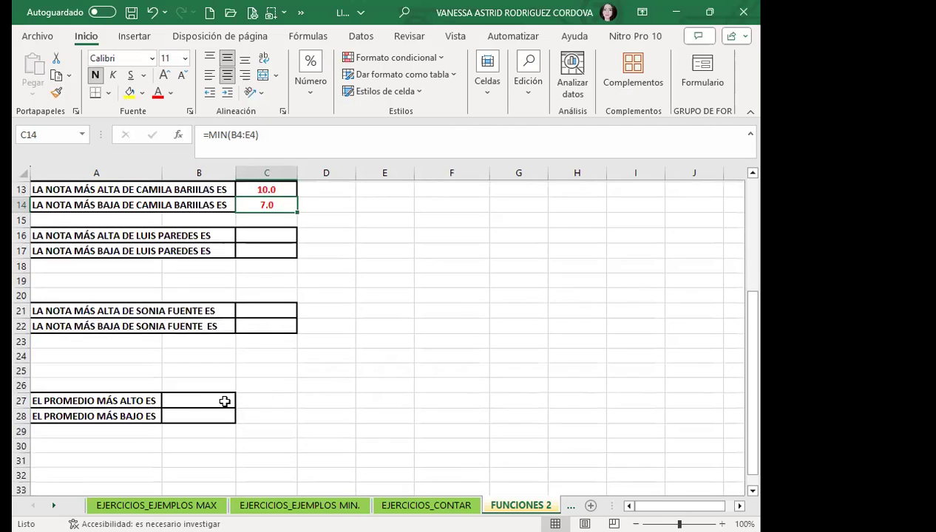
left_click(215, 400)
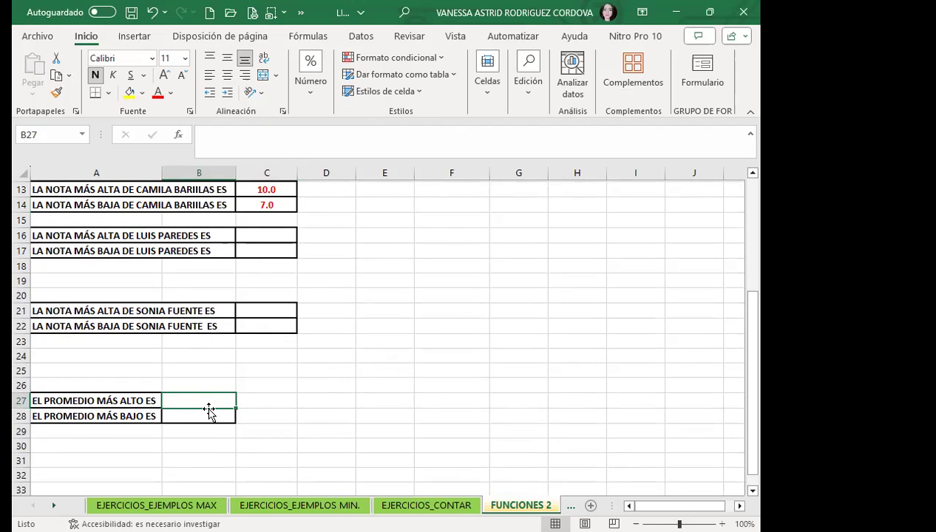
scroll(447, 292, "up", 3)
scroll(455, 215, "up", 1)
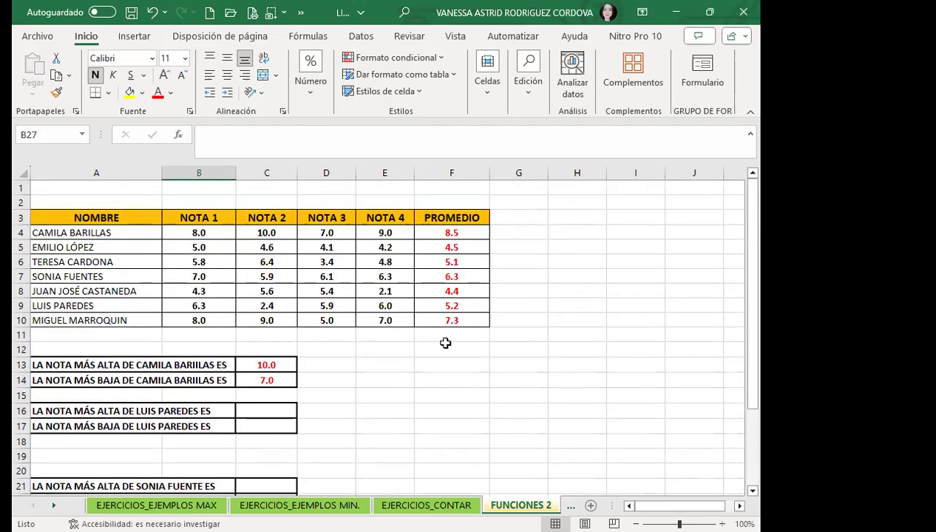
scroll(443, 347, "down", 1)
scroll(391, 366, "down", 3)
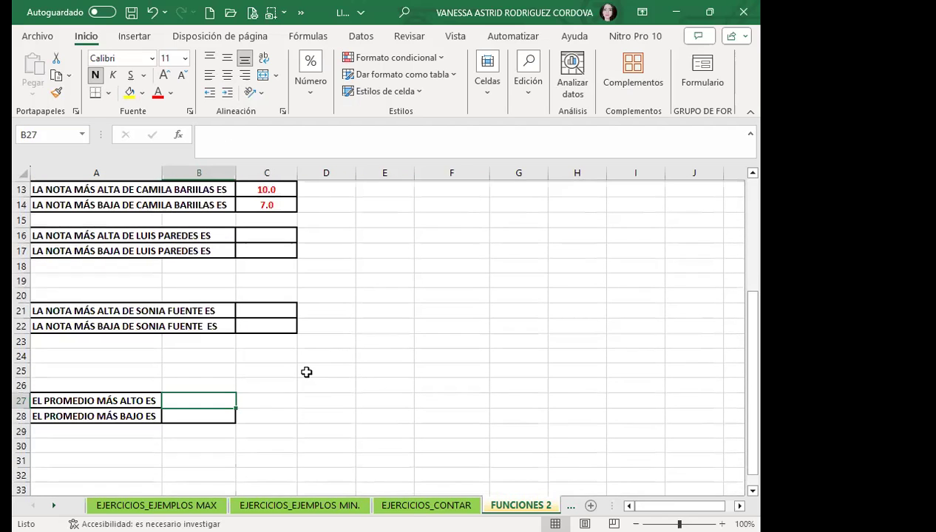
Enter =MAX(F4:F10) in B27 so the highest average reads 8.5.
type("=")
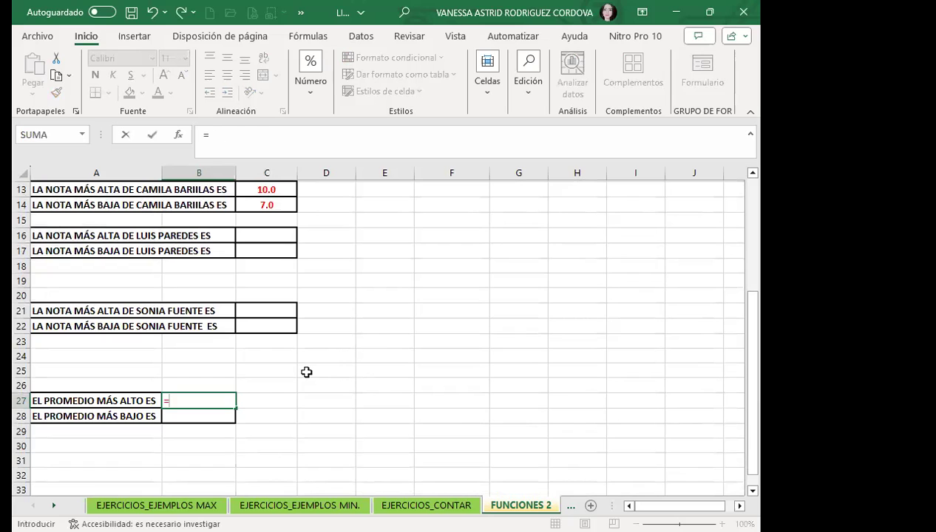
type("MA")
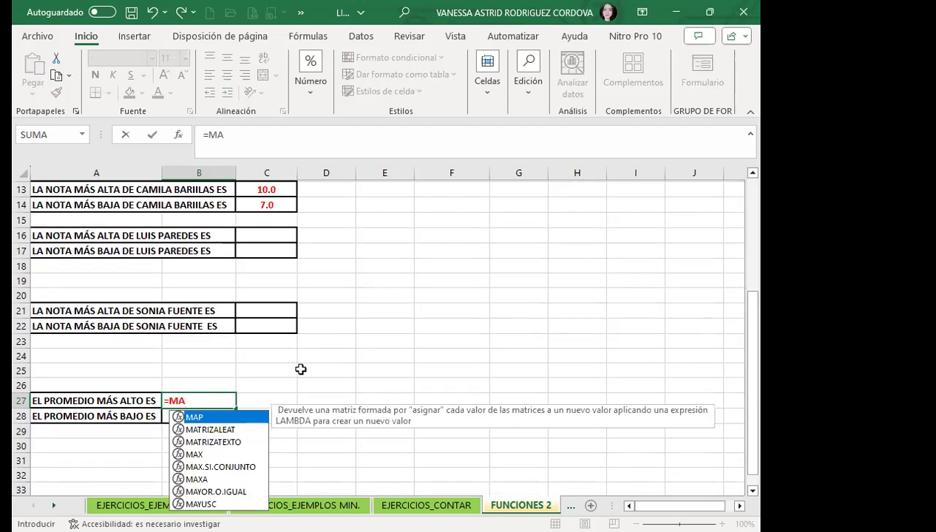
type("X(")
scroll(399, 310, "up", 4)
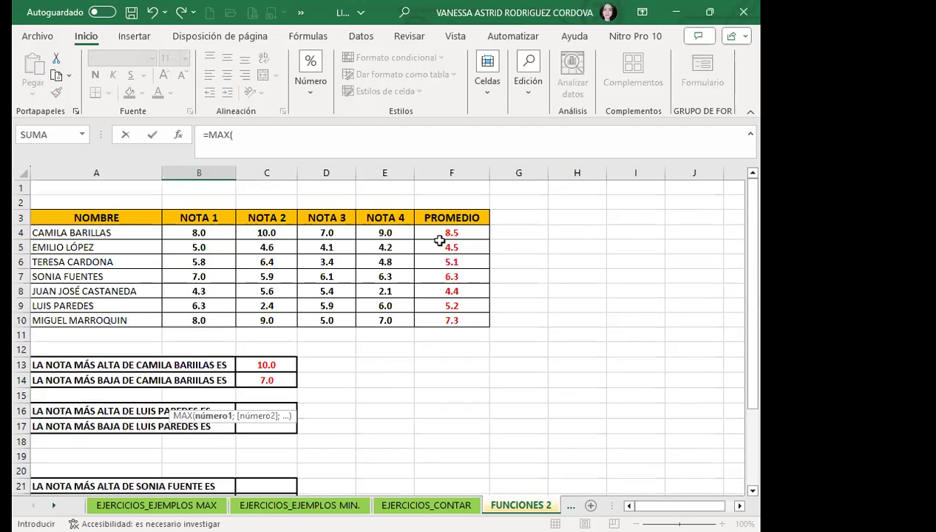
left_click(442, 233)
left_click(439, 317, "shift")
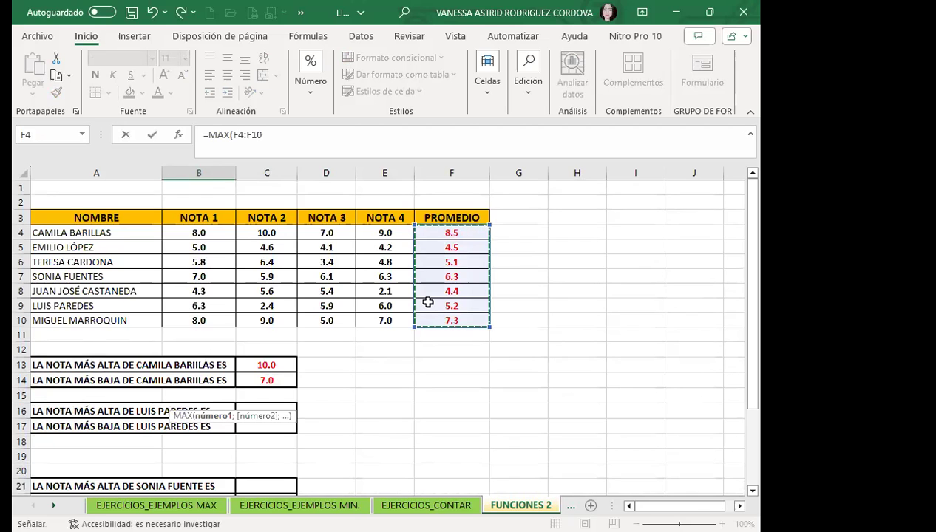
key("Return")
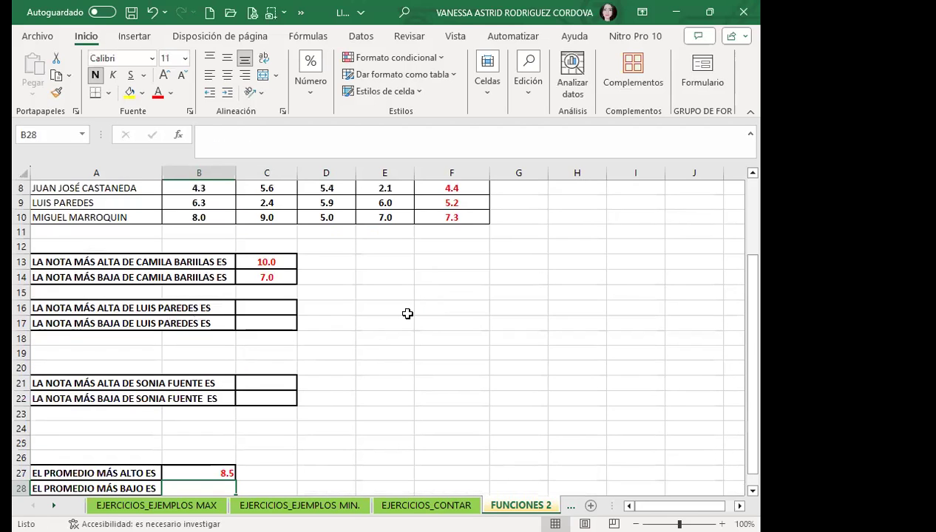
scroll(407, 313, "down", 2)
left_click(211, 378)
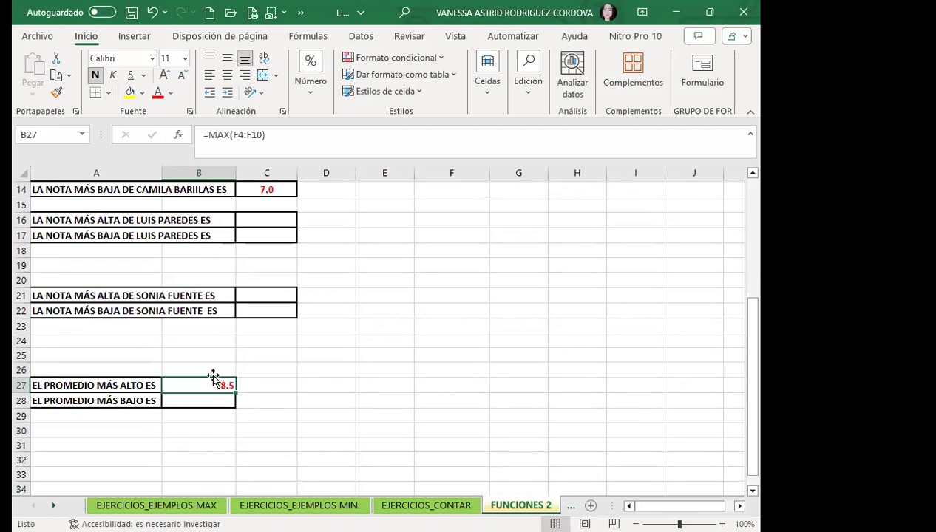
scroll(291, 351, "up", 4)
left_click(328, 273)
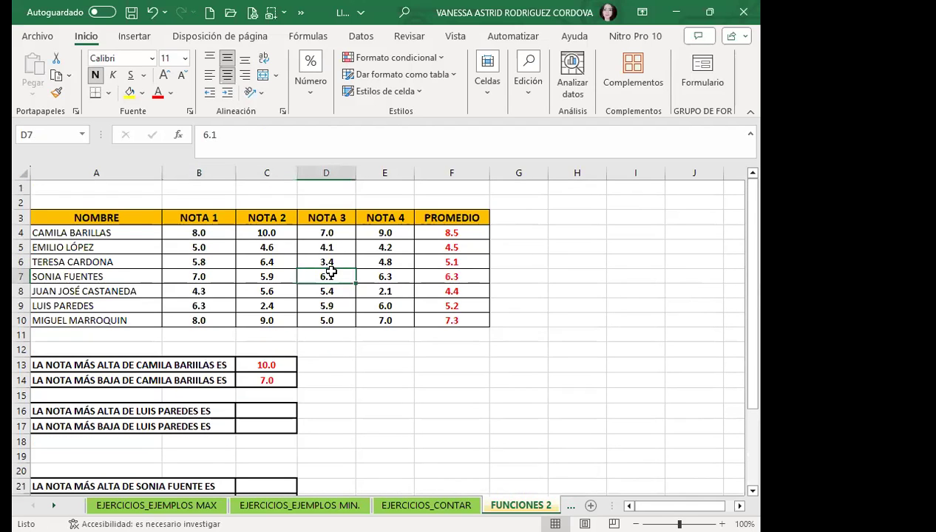
left_click(476, 249)
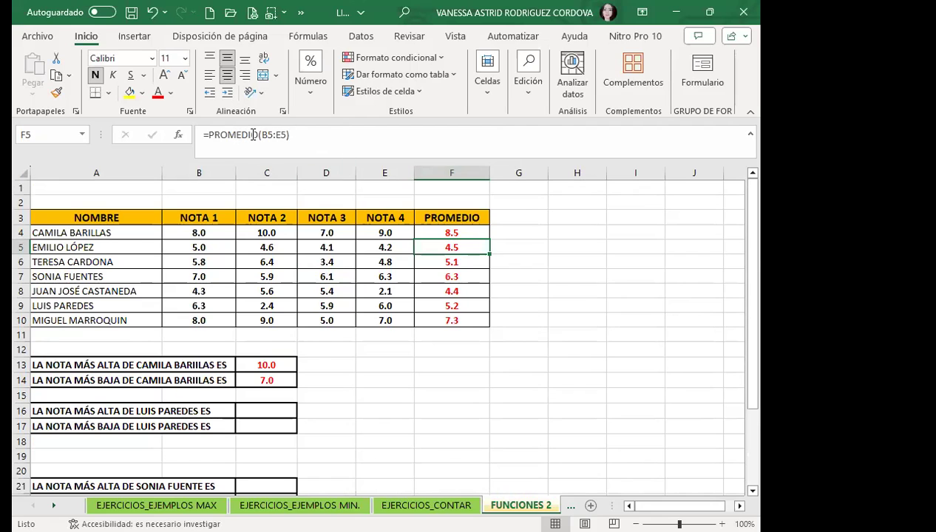
scroll(237, 368, "down", 3)
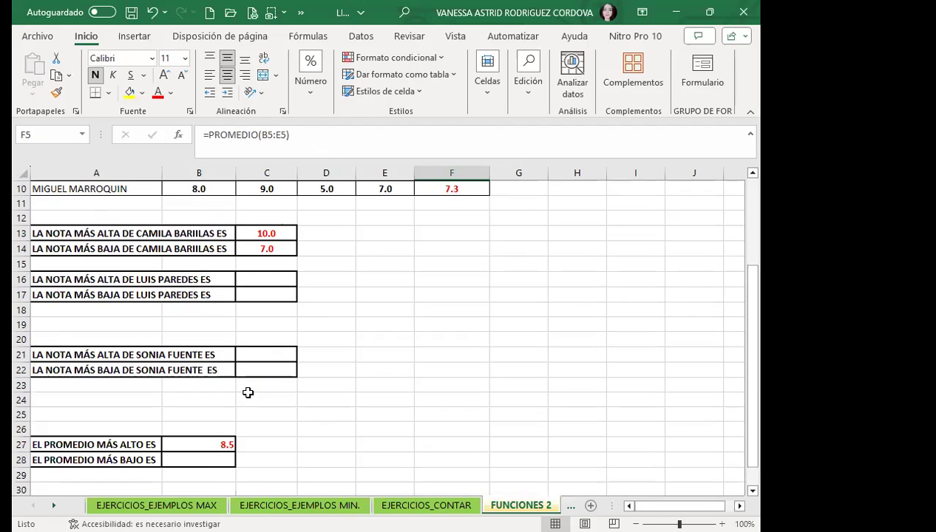
Enter =MIN(F4:F10) in B28 to show the lowest average, 4.4.
left_click(199, 460)
type("=")
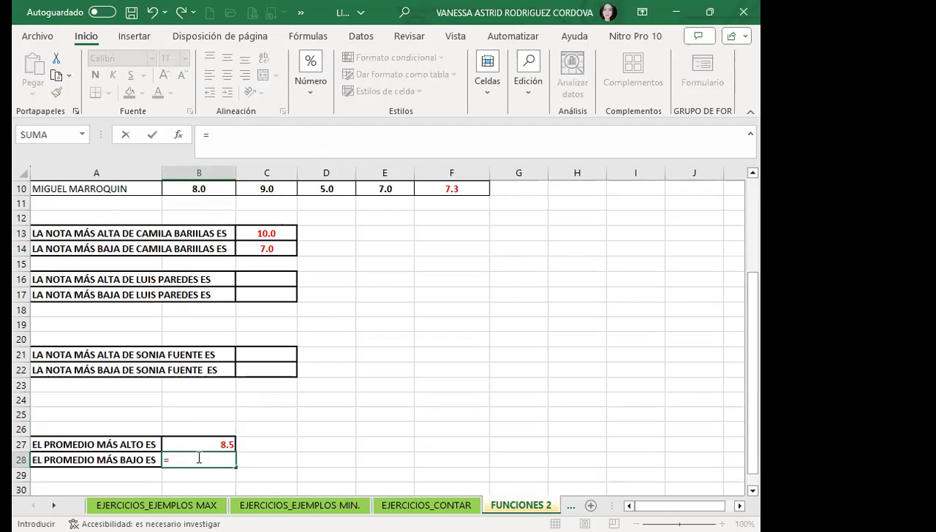
type("MIN")
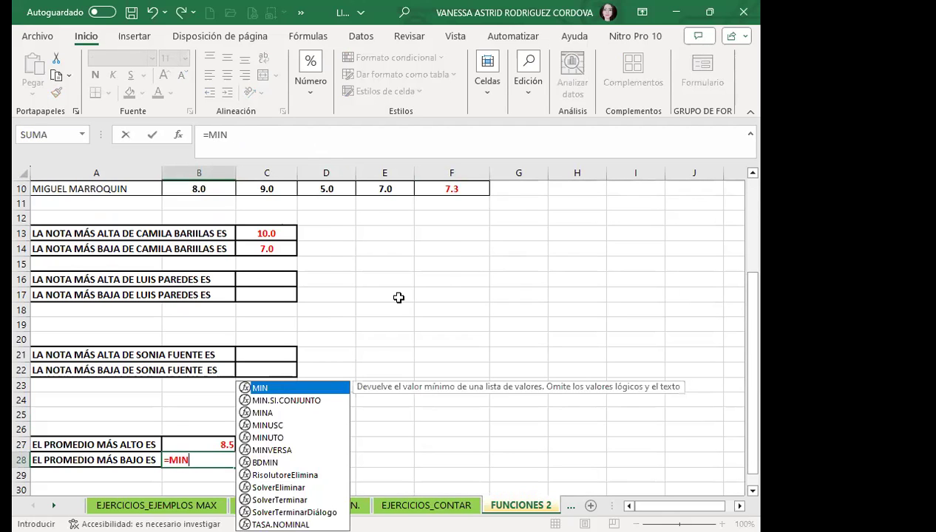
type("(")
scroll(397, 296, "up", 3)
left_click(429, 234)
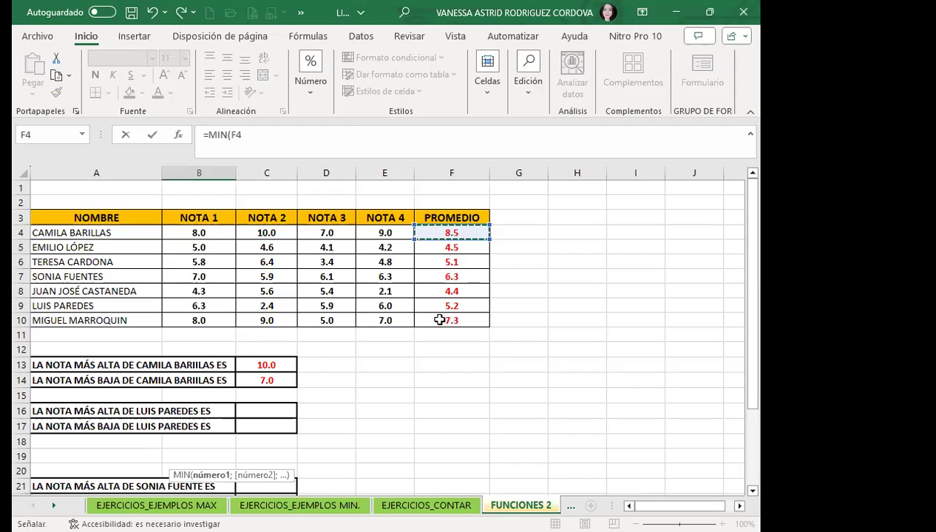
key("ctrl+shift+Down")
key("Return")
left_click(223, 385)
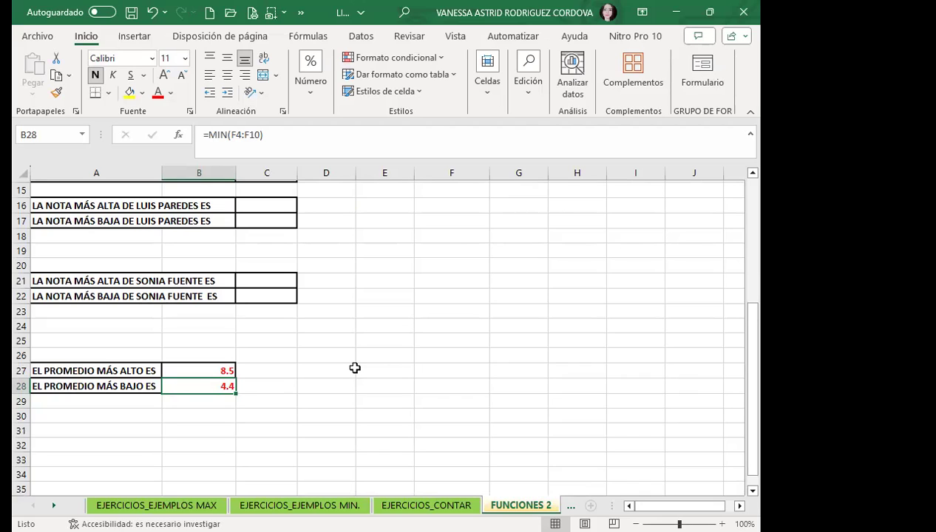
left_click(191, 367)
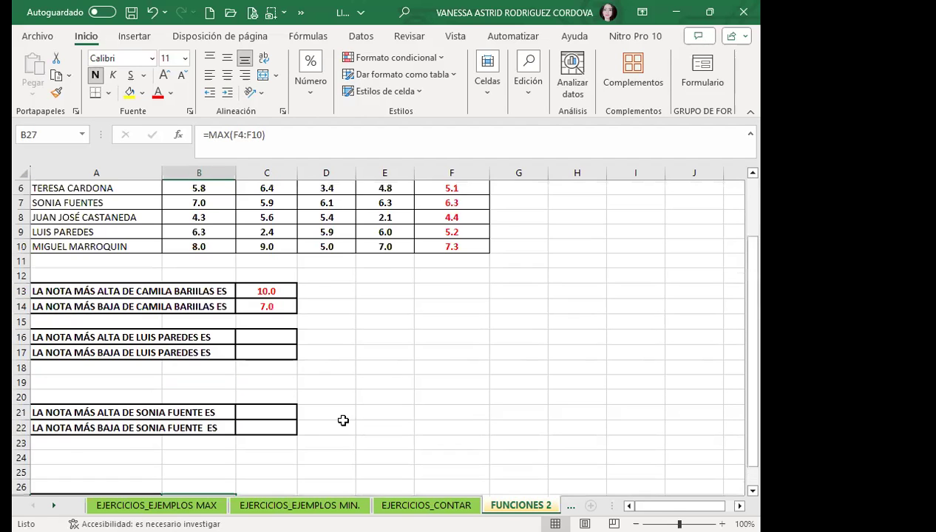
scroll(363, 396, "up", 3)
scroll(363, 396, "up", 2)
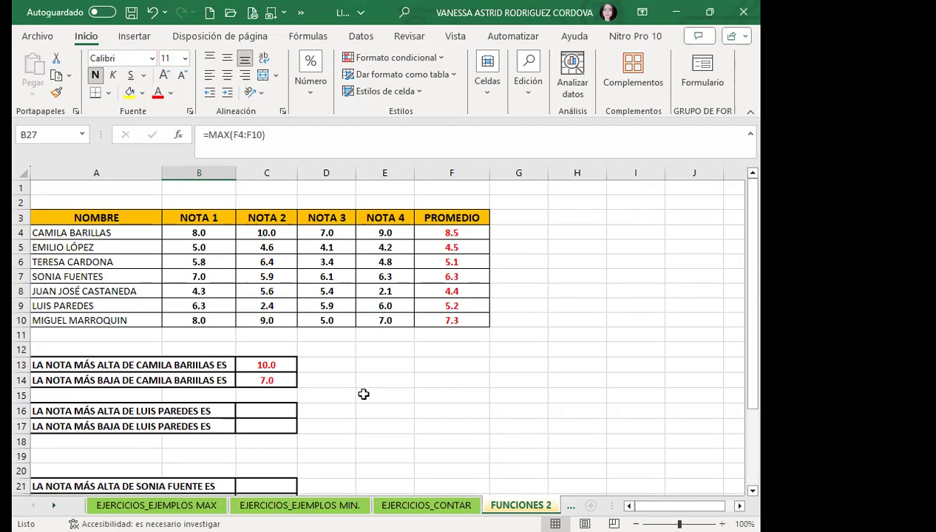
left_click(453, 213)
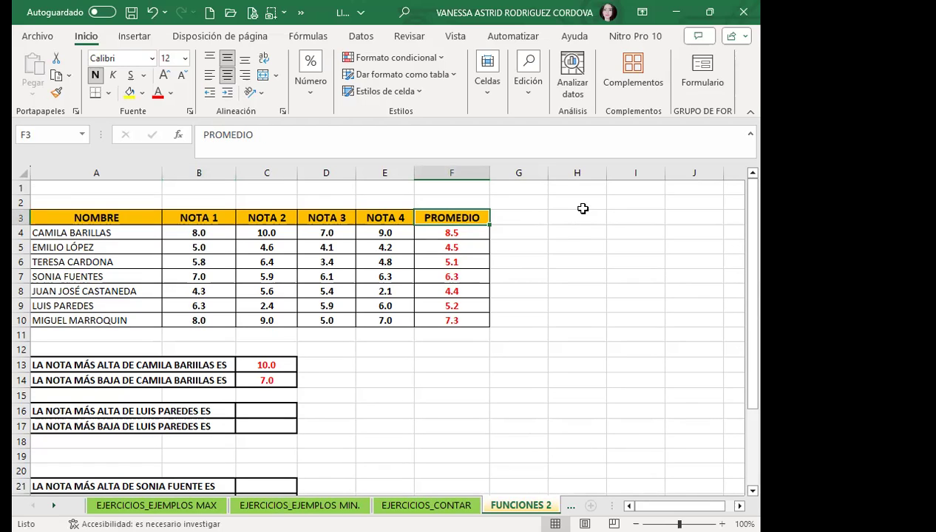
Type 30% in B2 and 20% in C2 as the NOTA 1 and NOTA 2 weights.
left_click(249, 172)
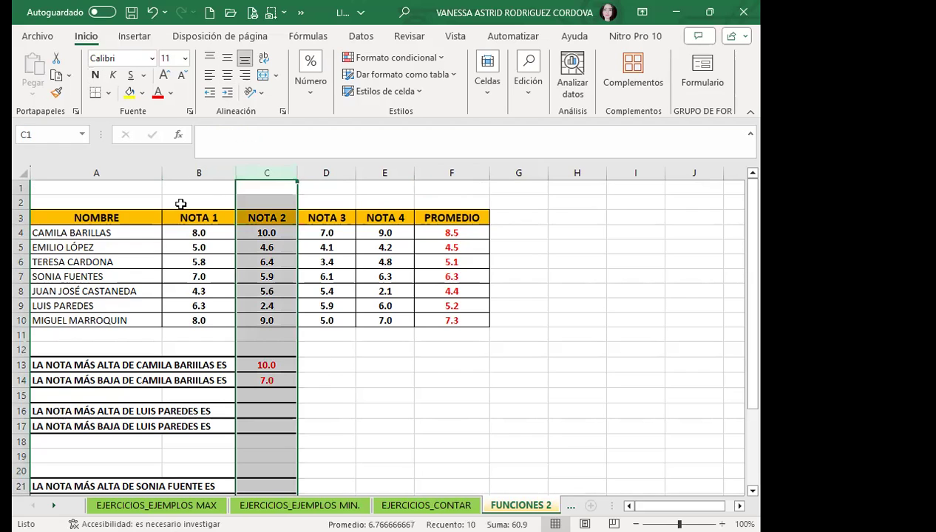
left_click(250, 198)
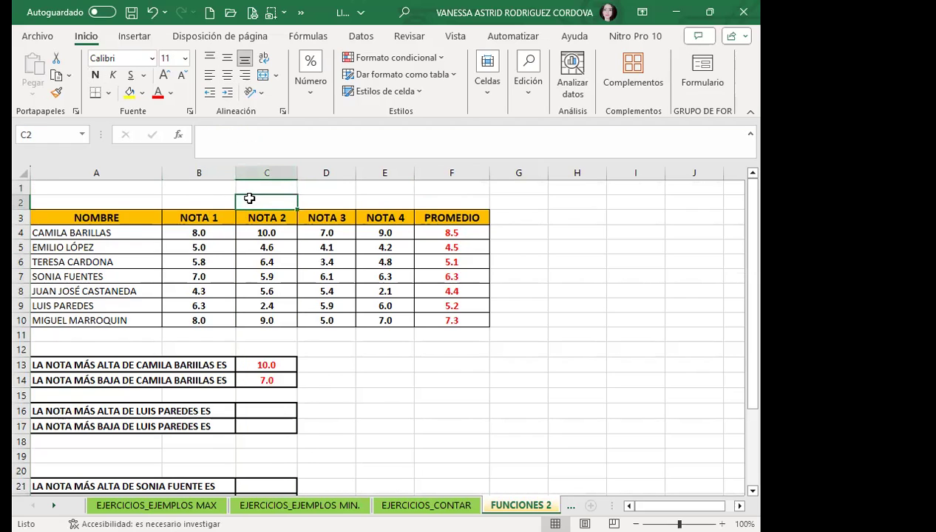
left_click(215, 198)
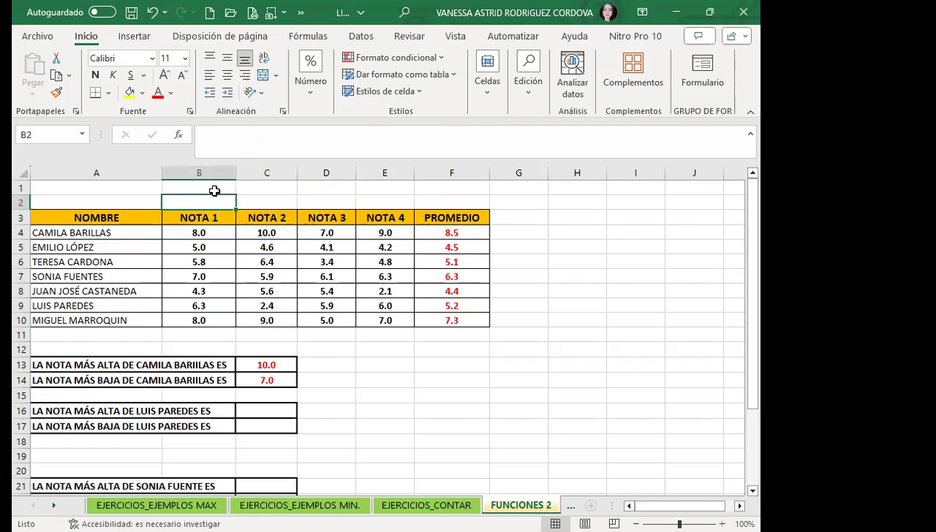
type("30%")
left_click(288, 201)
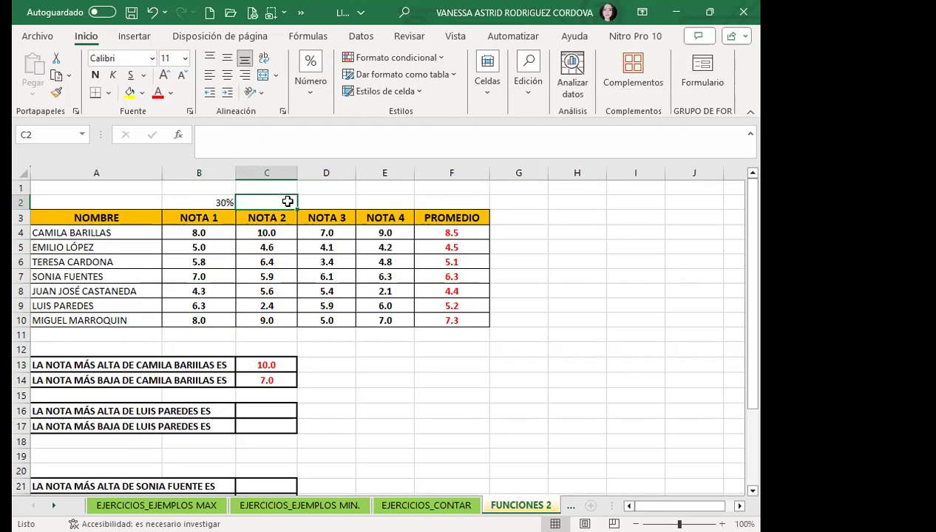
type("20")
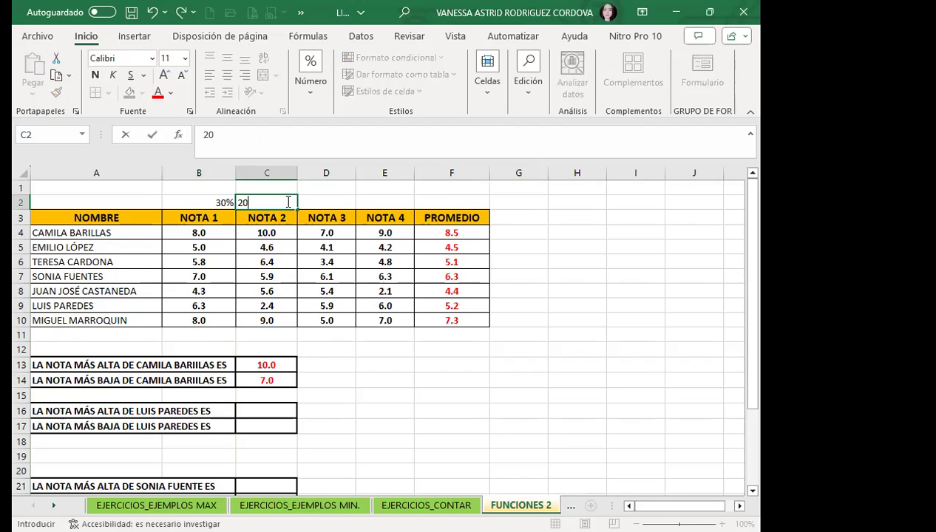
type("%")
key("Return")
left_click(447, 229)
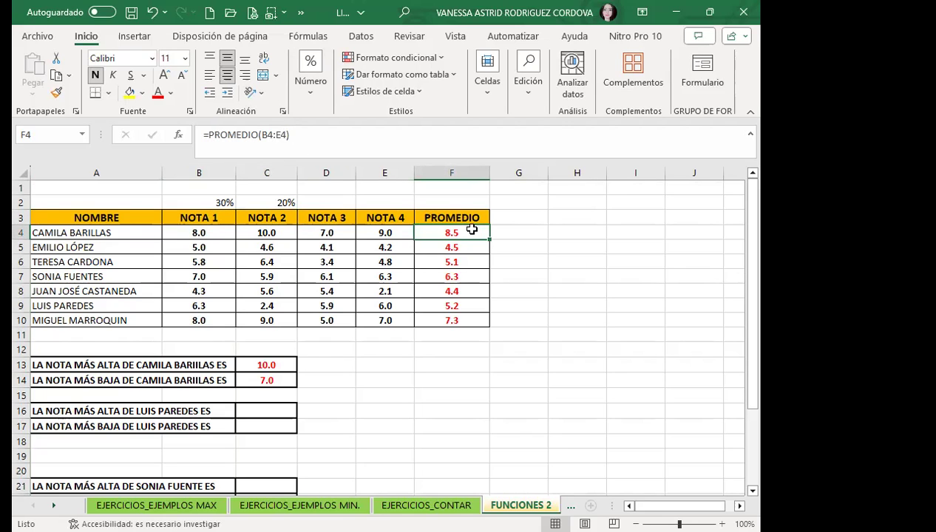
Enter =B4*B2 in G4, giving a weighted NOTA 1 of 2.4, then go to EJERCICIO 3.
left_click(542, 232)
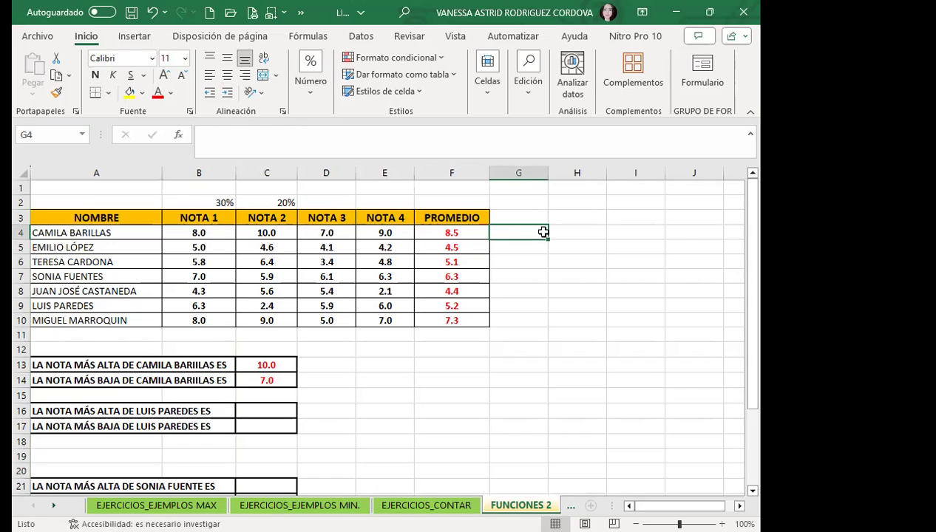
type("=")
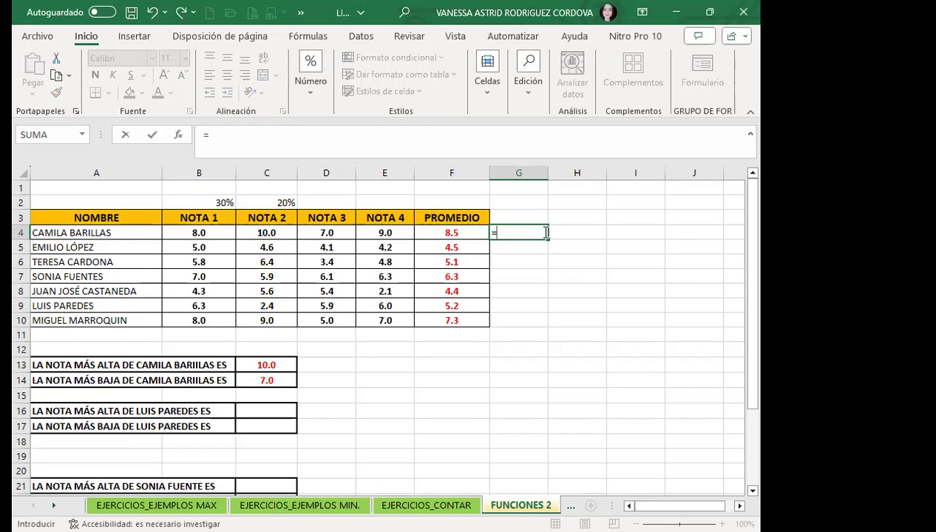
left_click(211, 233)
type("*")
left_click(210, 200)
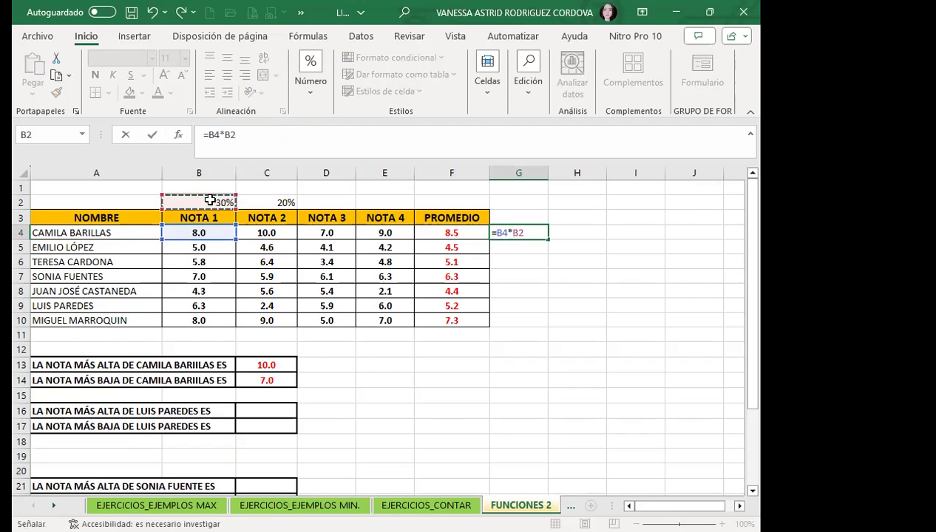
key("Return")
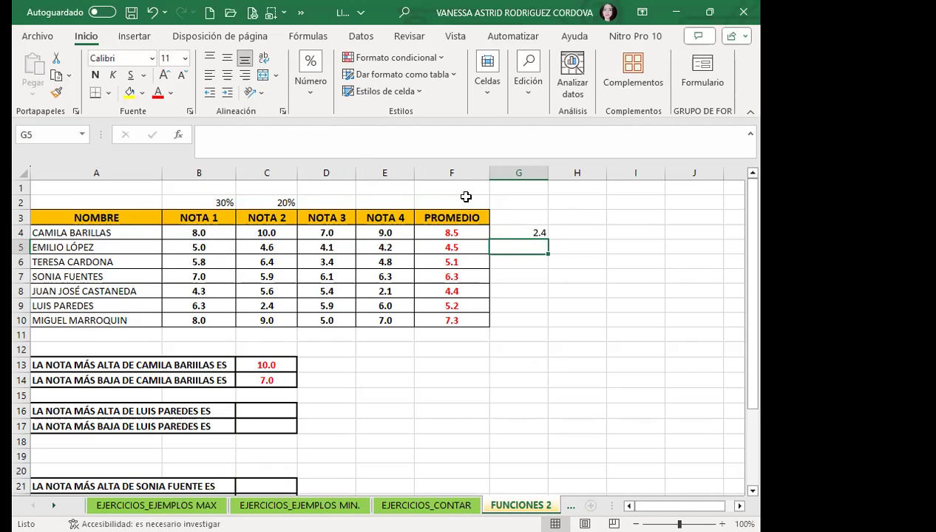
left_click(520, 233)
left_click(247, 135)
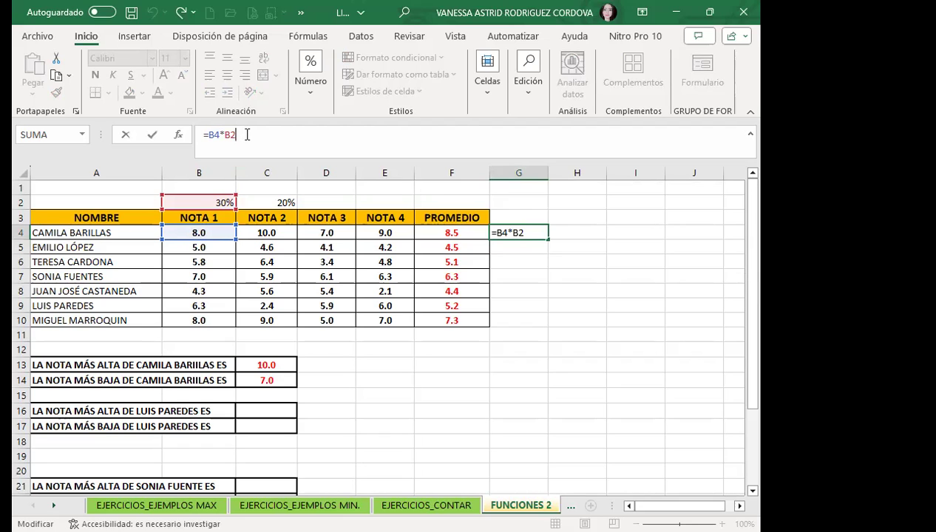
key("ctrl+Return")
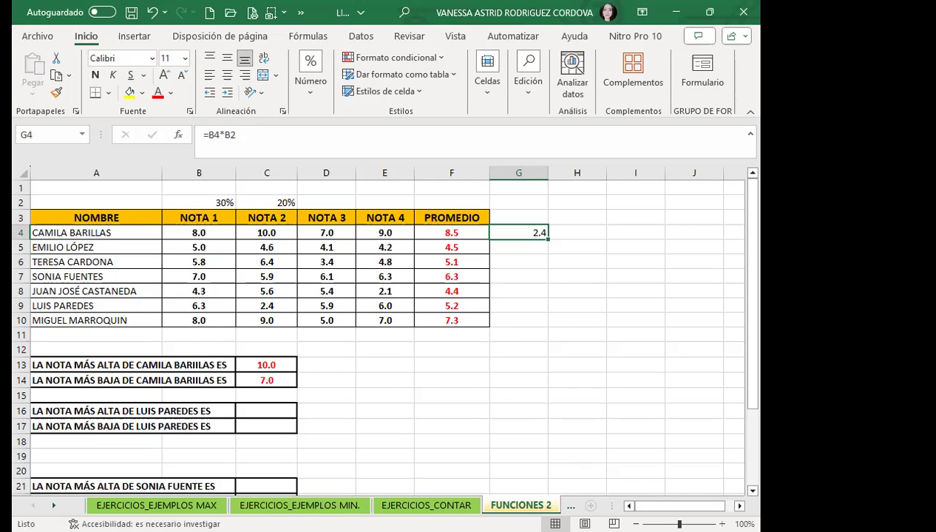
key("ctrl+Page_Down")
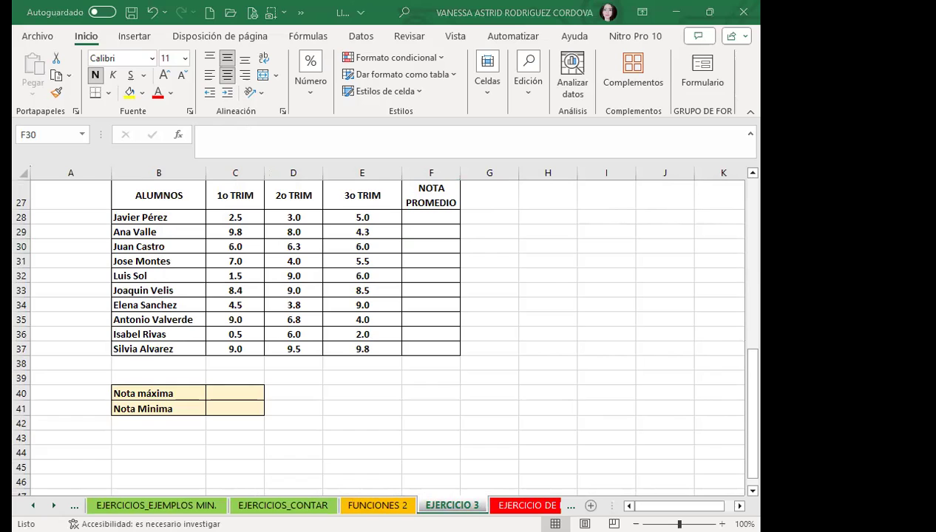
Move to the EJERCICIO DE FUNCIONES 1 sheet and select the MAYO total cell F9.
key("ctrl+Page_Down")
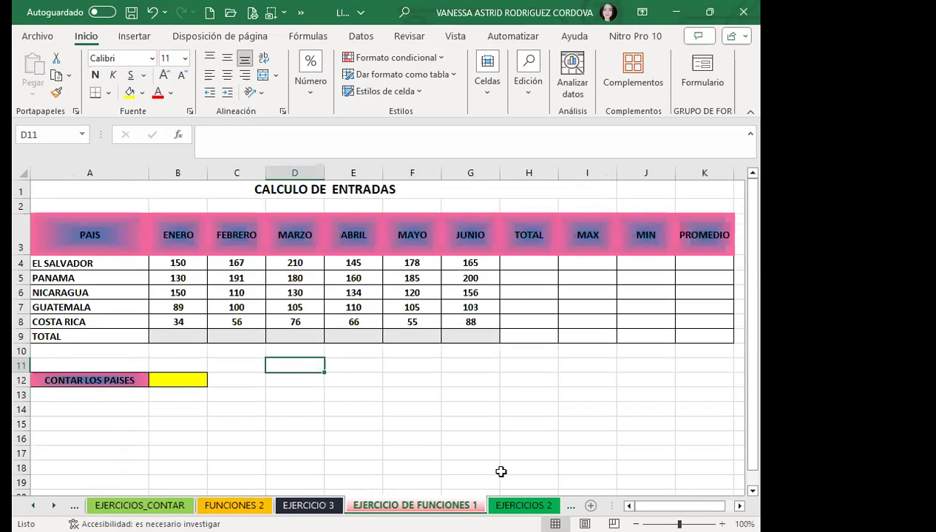
left_click(394, 340)
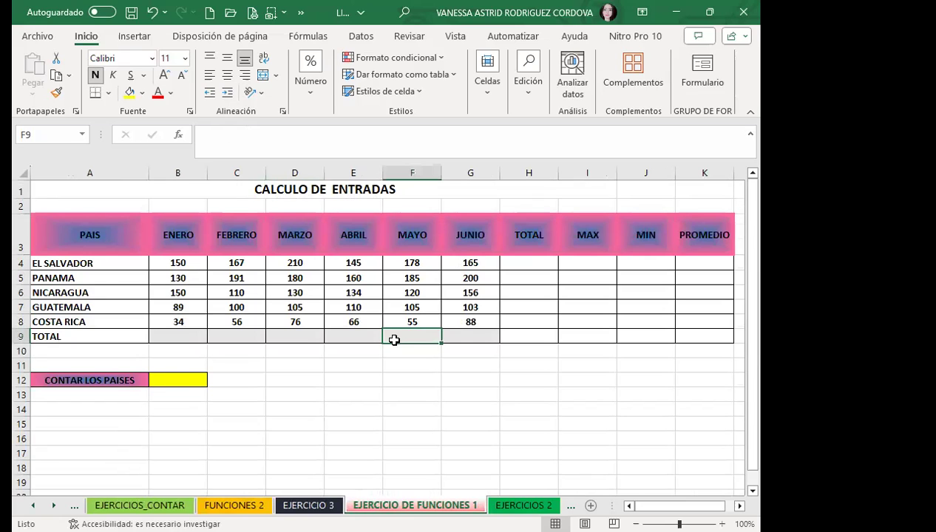